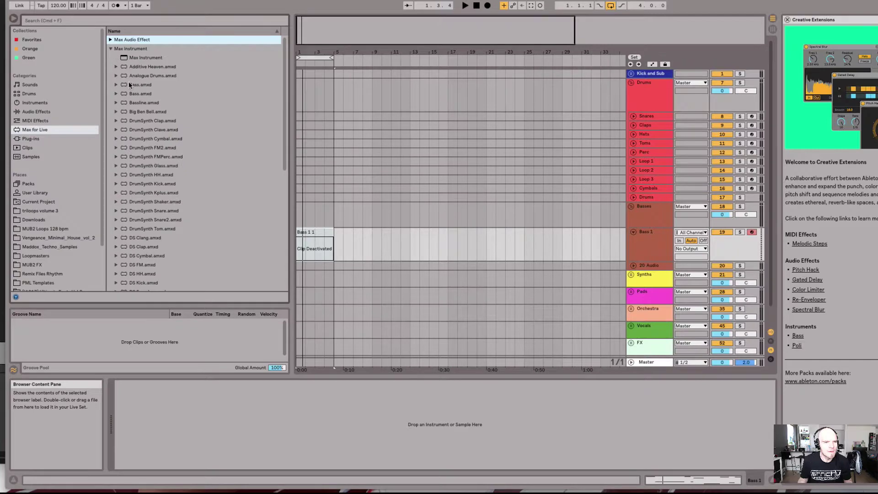
# Load the Bass.amxd Max instrument onto the Bass 1 track.
pyautogui.click(145, 84)
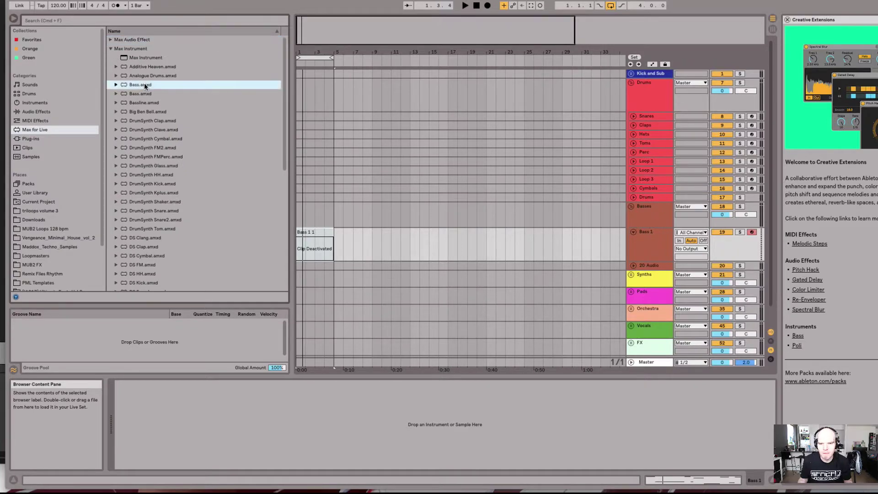
pyautogui.click(644, 234)
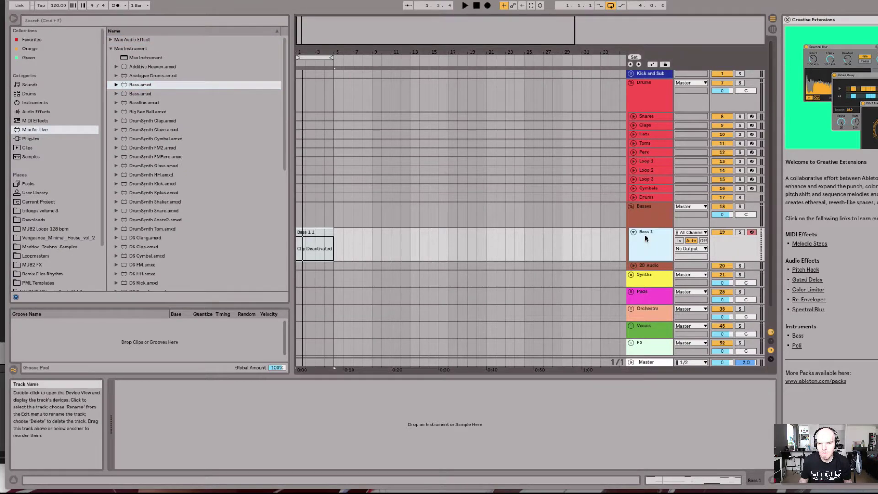
pyautogui.doubleClick(166, 86)
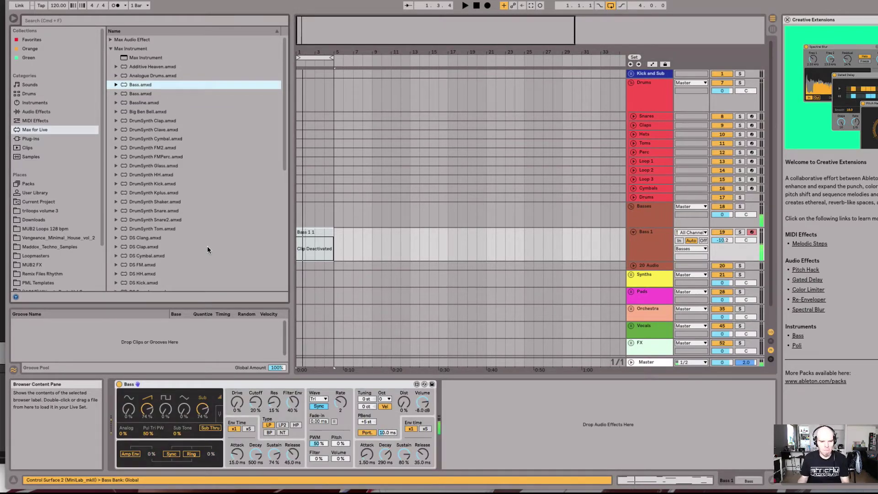
# Set the filter cutoff to about 25%, resonance to 0% and envelope amount to 68%, with 0.10 ms attack, 146 ms decay and 0% sustain.
pyautogui.moveTo(258, 402); pyautogui.dragTo(238, 366)
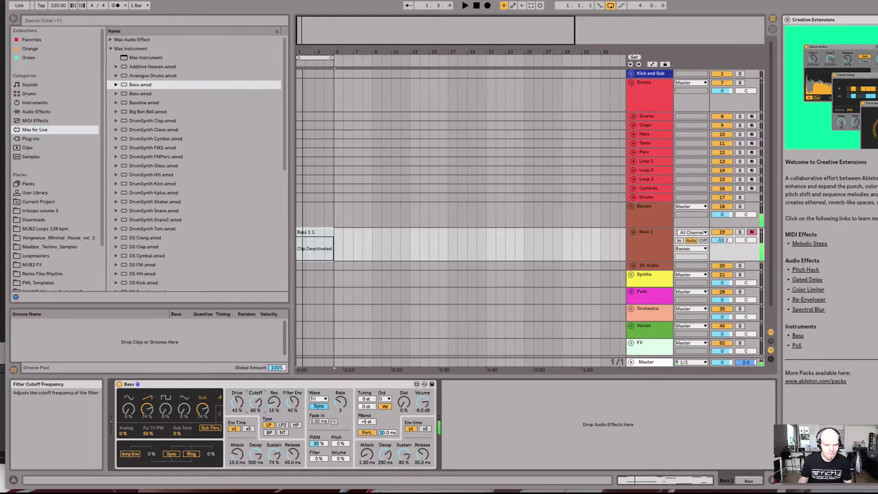
pyautogui.moveTo(255, 402); pyautogui.dragTo(272, 424)
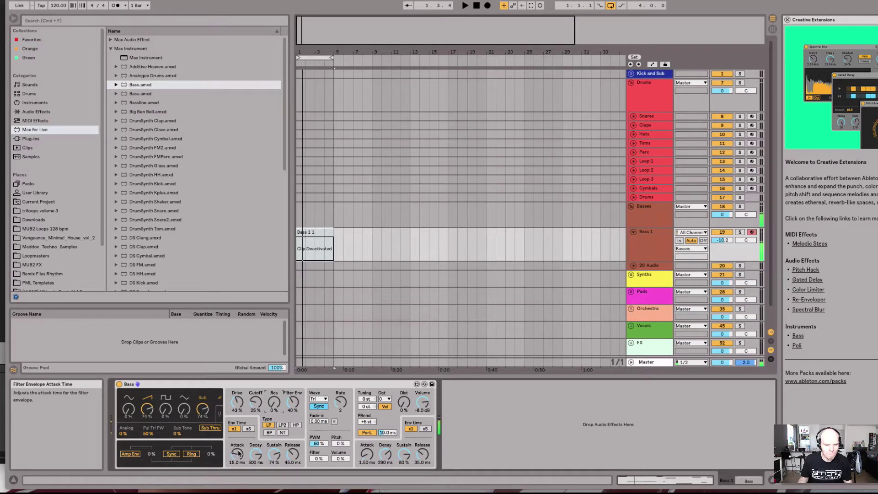
pyautogui.moveTo(238, 453); pyautogui.dragTo(239, 471)
pyautogui.moveTo(292, 403)
pyautogui.mouseDown()
pyautogui.moveTo(293, 411)
pyautogui.moveTo(293, 394)
pyautogui.moveTo(292, 409)
pyautogui.mouseUp()
pyautogui.moveTo(274, 455); pyautogui.dragTo(255, 471)
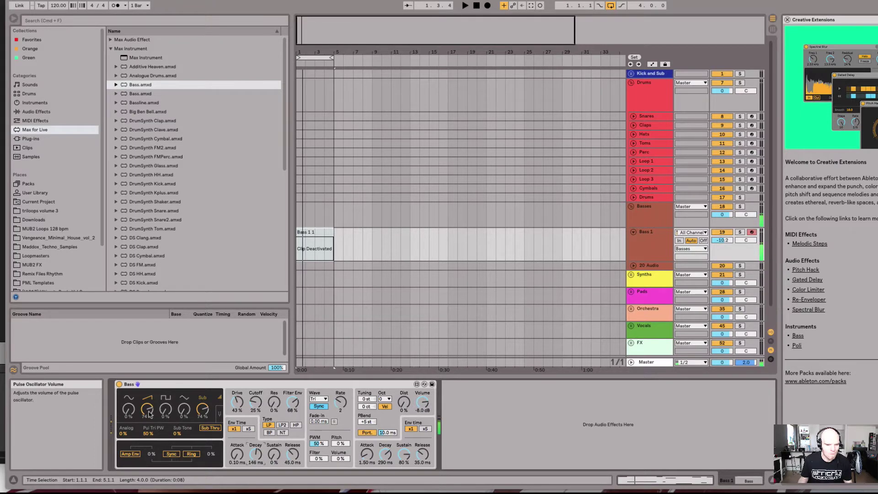
# Set the pulse oscillator volume to 80% and the sub oscillator to 60%, and enable Sub Thru.
pyautogui.moveTo(165, 409); pyautogui.dragTo(166, 372)
pyautogui.moveTo(202, 412)
pyautogui.mouseDown()
pyautogui.moveTo(202, 398)
pyautogui.moveTo(203, 413)
pyautogui.mouseUp()
pyautogui.click(211, 429)
# Set the distortion to 51% and the filter to 39% cutoff, 19% envelope amount and 118 ms decay.
pyautogui.moveTo(256, 402)
pyautogui.mouseDown()
pyautogui.moveTo(255, 391)
pyautogui.moveTo(256, 400)
pyautogui.mouseUp()
pyautogui.moveTo(404, 404); pyautogui.dragTo(404, 396)
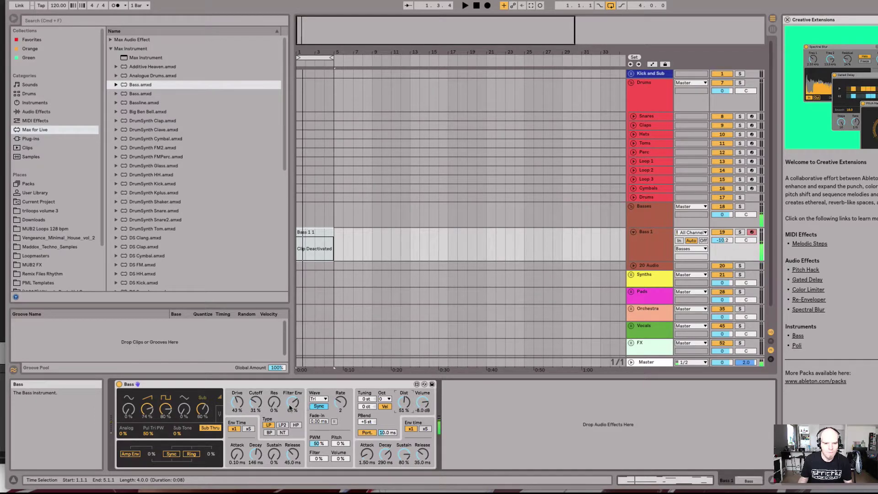
pyautogui.moveTo(293, 402); pyautogui.dragTo(252, 414)
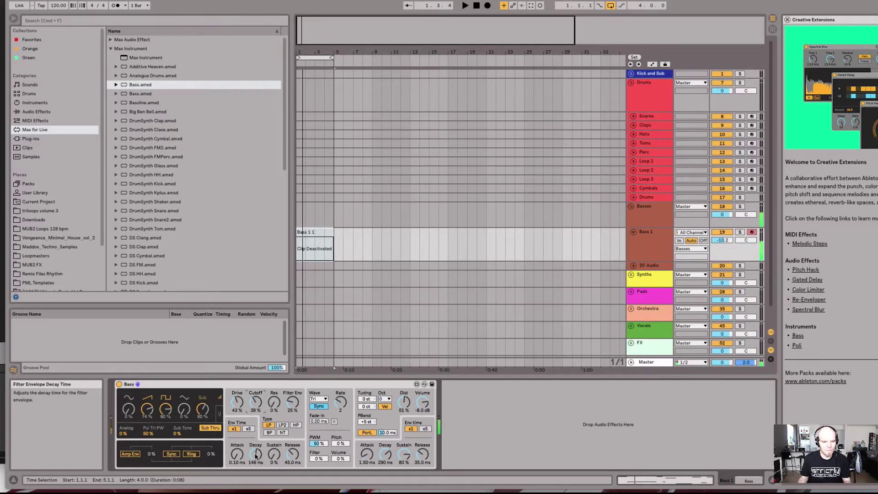
pyautogui.moveTo(256, 456)
pyautogui.mouseDown()
pyautogui.moveTo(256, 464)
pyautogui.moveTo(256, 450)
pyautogui.mouseUp()
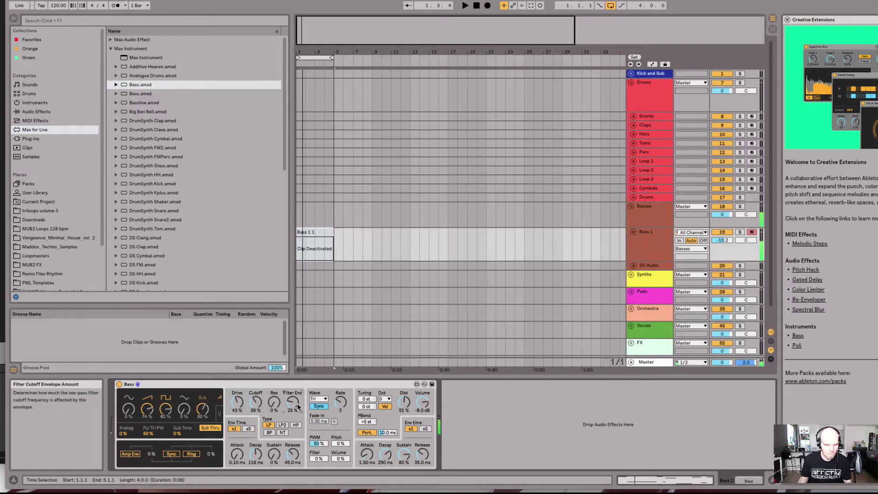
pyautogui.moveTo(293, 404); pyautogui.dragTo(293, 411)
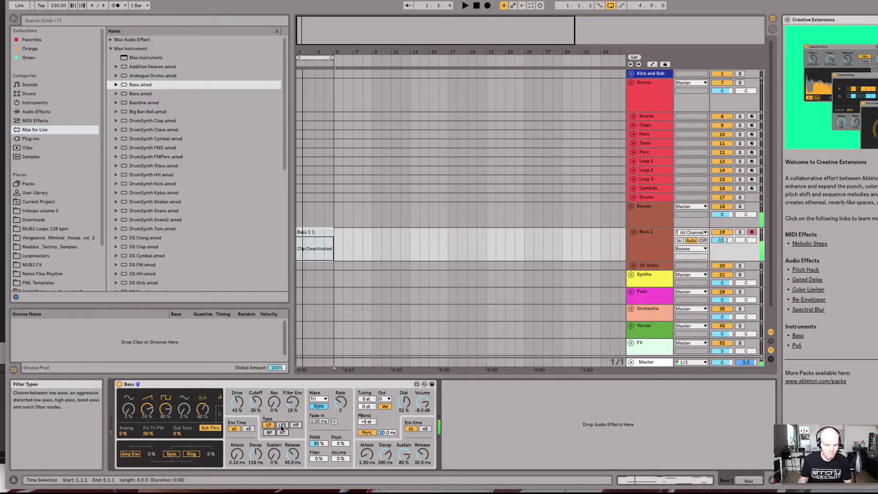
# Switch the filter type to LP2 with a 277 ms envelope decay and 35% cutoff.
pyautogui.click(280, 426)
pyautogui.moveTo(256, 454); pyautogui.dragTo(255, 446)
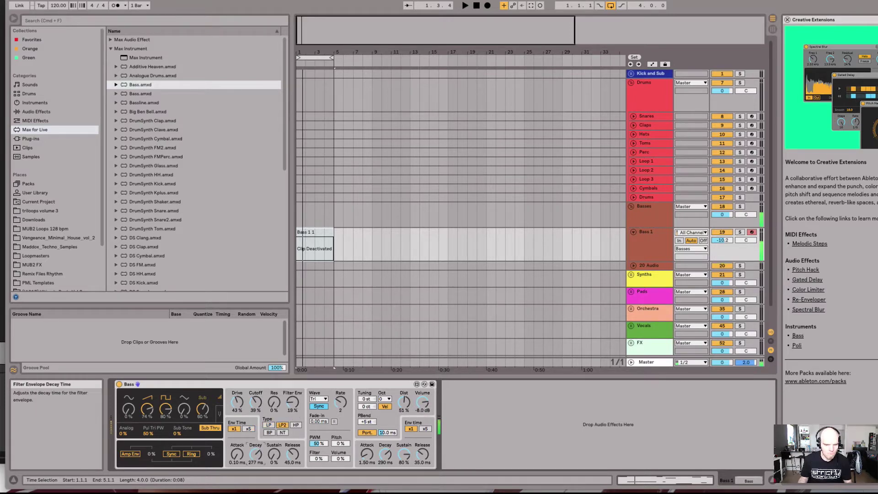
pyautogui.moveTo(256, 403); pyautogui.dragTo(274, 433)
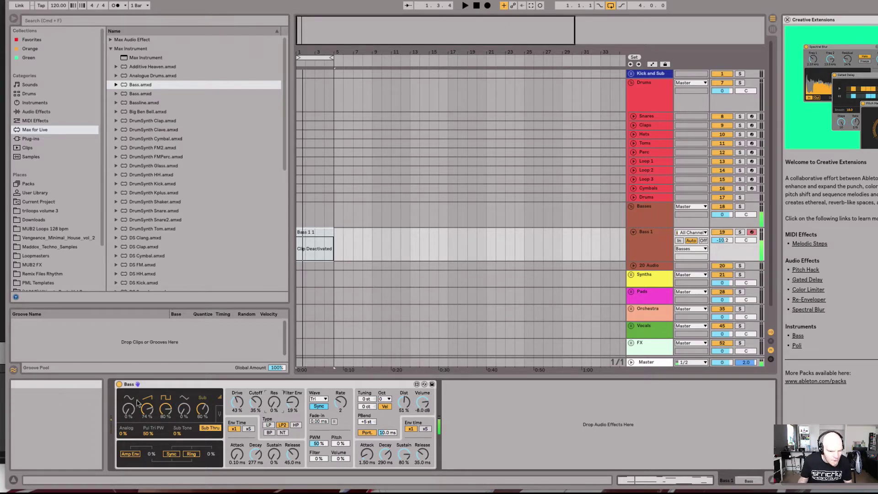
# Show the oscillator tuning values and raise the pulse oscillator's semitone tuning.
pyautogui.click(216, 410)
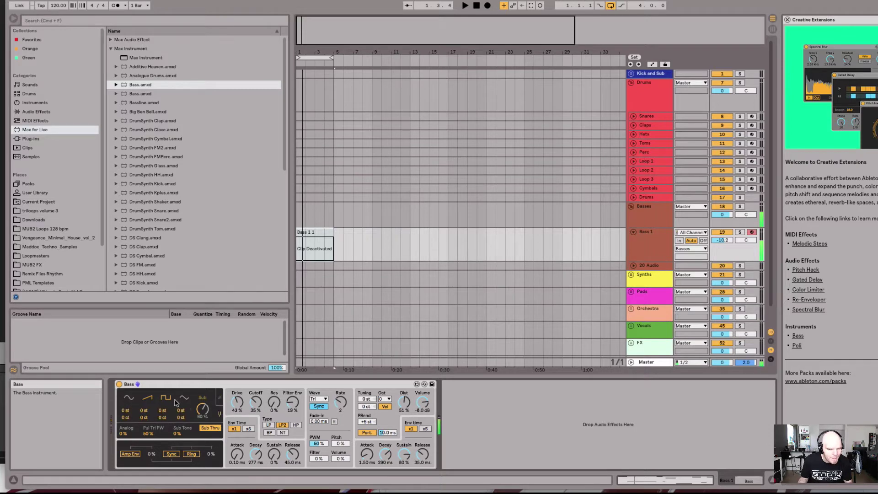
pyautogui.moveTo(162, 411); pyautogui.dragTo(161, 402)
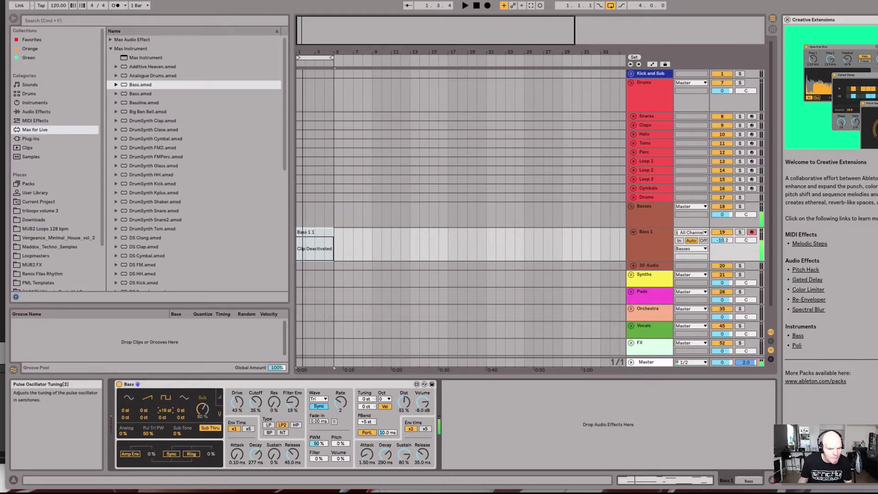
pyautogui.moveTo(164, 410); pyautogui.dragTo(164, 412)
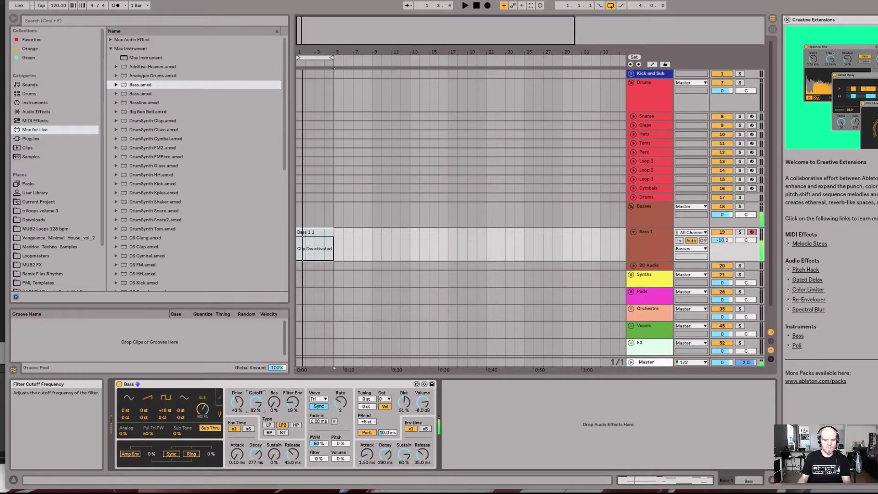
# Sweep the filter cutoff down and back up, ending at 88%.
pyautogui.moveTo(256, 402)
pyautogui.mouseDown()
pyautogui.moveTo(256, 423)
pyautogui.moveTo(255, 383)
pyautogui.moveTo(259, 405)
pyautogui.mouseUp()
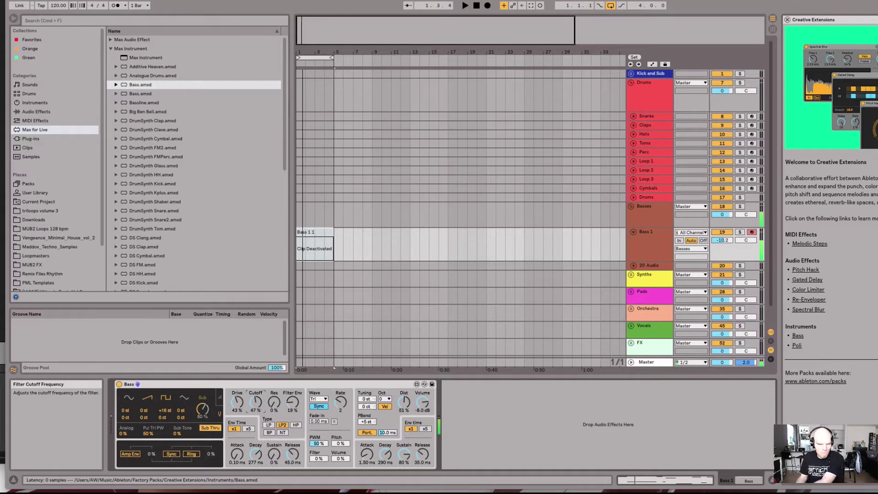
pyautogui.moveTo(255, 403); pyautogui.dragTo(256, 407)
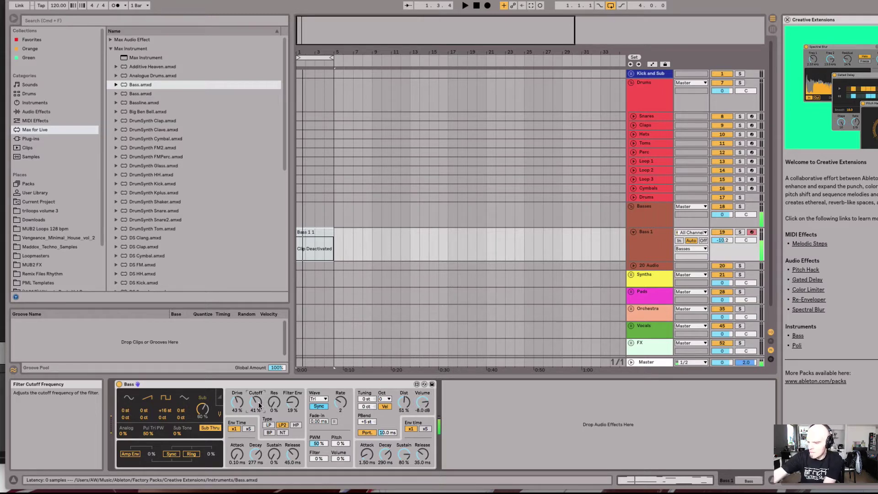
pyautogui.moveTo(259, 403); pyautogui.dragTo(259, 374)
pyautogui.moveTo(259, 405); pyautogui.dragTo(259, 389)
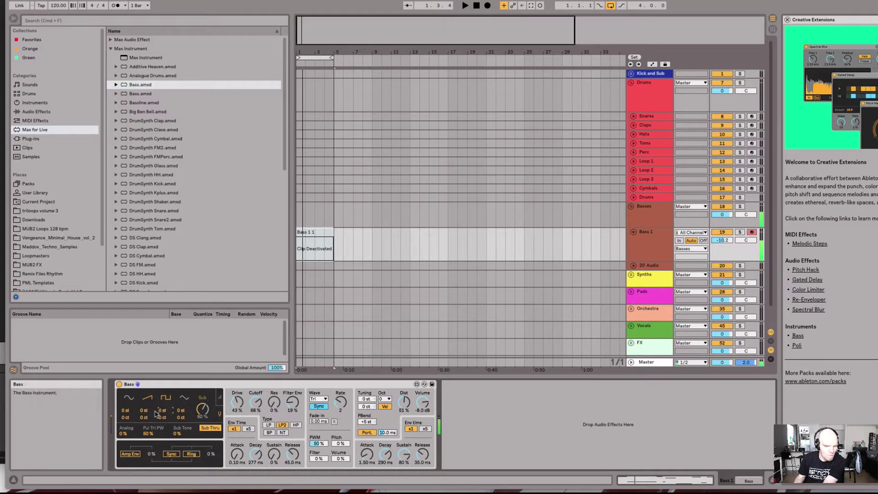
# Tune the saw oscillator to +18 st and set an LP filter with 39% cutoff, 27% envelope amount and 76.4 ms decay.
pyautogui.moveTo(146, 410); pyautogui.dragTo(146, 405)
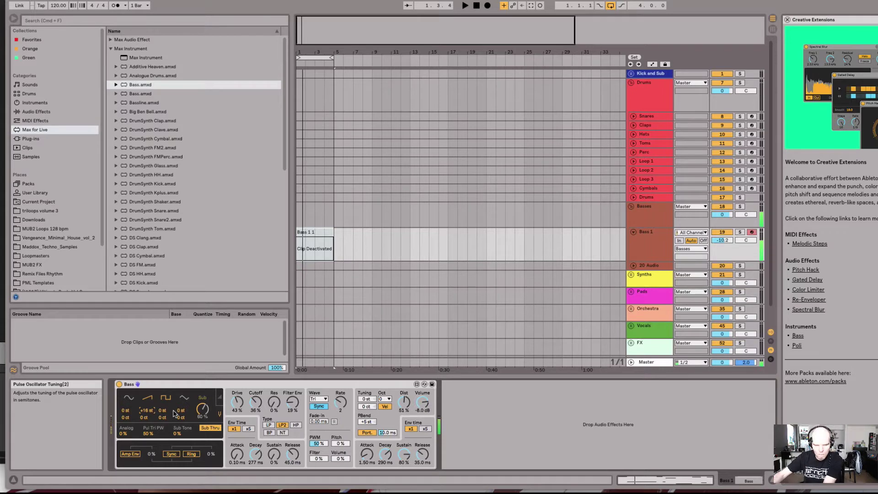
pyautogui.moveTo(295, 403); pyautogui.dragTo(256, 401)
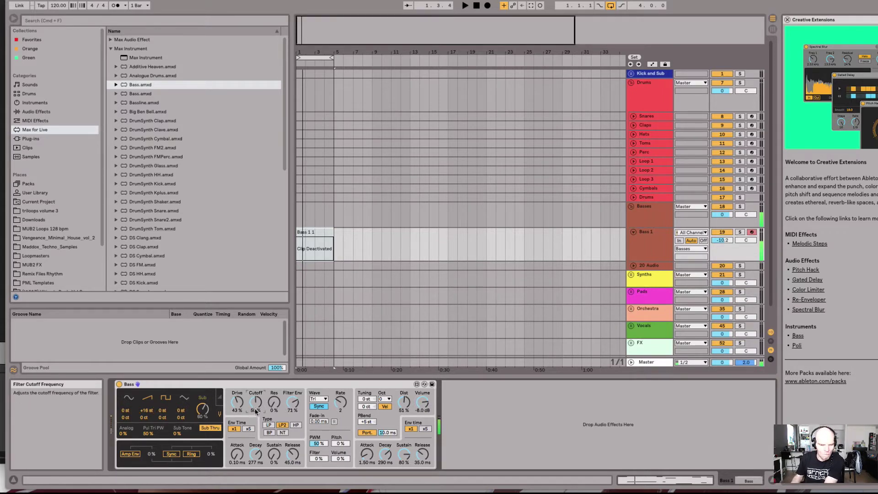
pyautogui.click(269, 425)
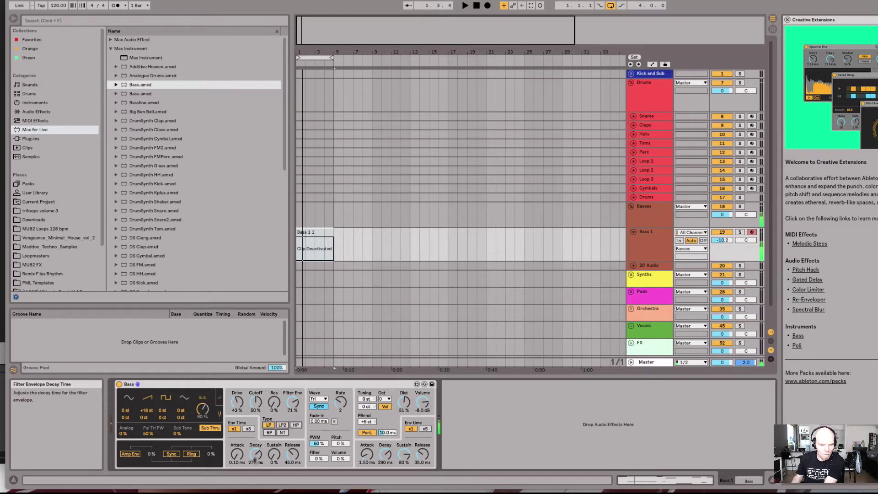
pyautogui.moveTo(255, 457); pyautogui.dragTo(255, 468)
pyautogui.moveTo(255, 403)
pyautogui.mouseDown()
pyautogui.moveTo(256, 394)
pyautogui.moveTo(255, 412)
pyautogui.moveTo(292, 405)
pyautogui.moveTo(293, 417)
pyautogui.moveTo(258, 396)
pyautogui.mouseUp()
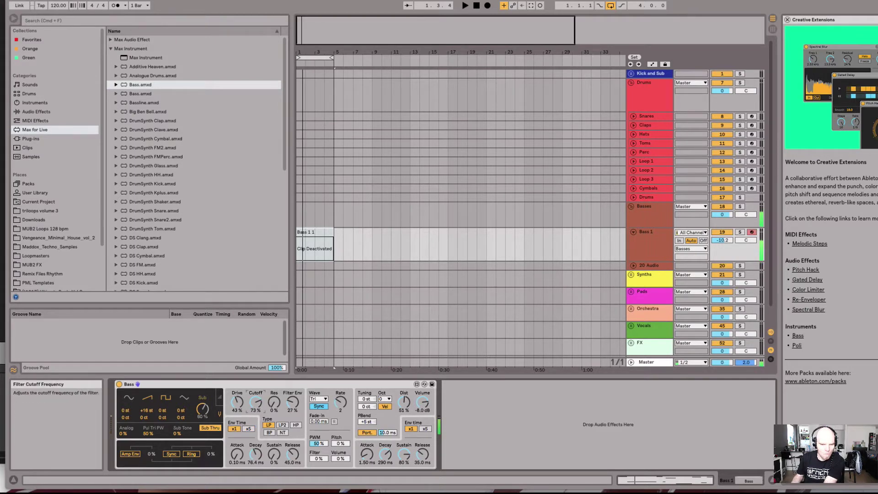
pyautogui.moveTo(256, 402); pyautogui.dragTo(255, 414)
# Lower the distortion to about 8%, turn off velocity sensitivity, change Port. to Glide and set the LFO's PWM amount to 0%.
pyautogui.moveTo(404, 402); pyautogui.dragTo(404, 416)
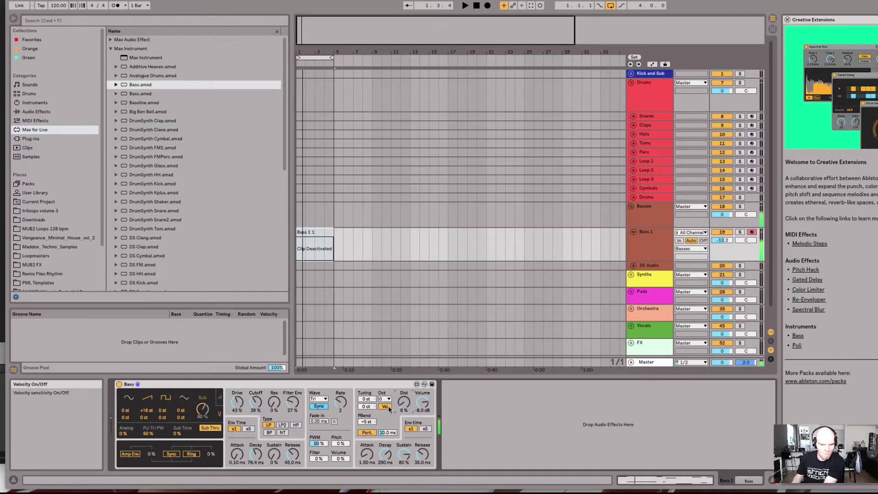
pyautogui.click(387, 407)
pyautogui.click(367, 433)
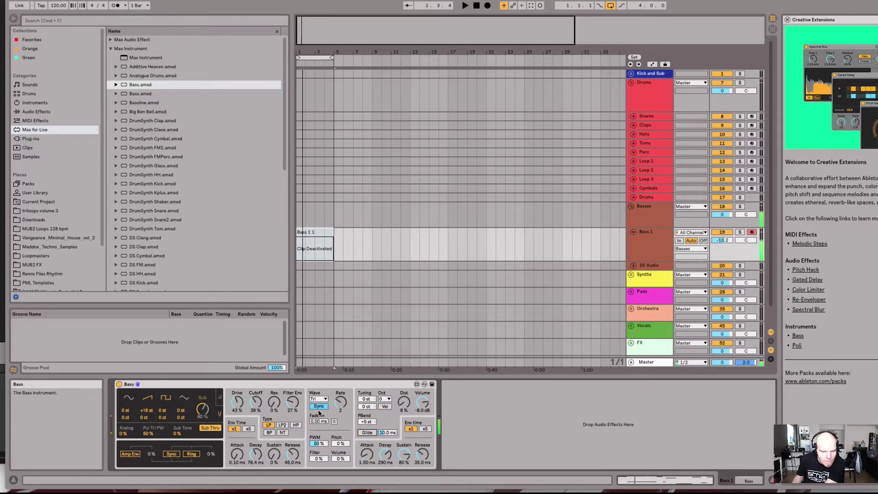
pyautogui.moveTo(319, 442); pyautogui.dragTo(322, 447)
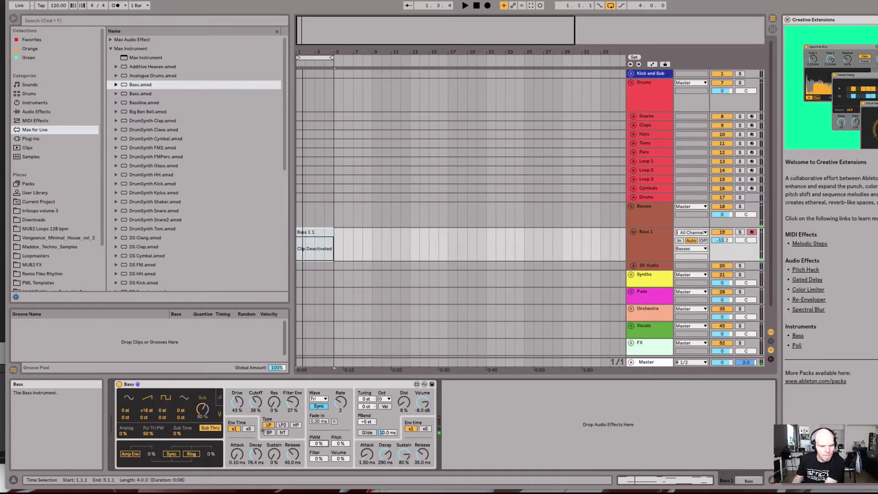
# Switch the filter to LP2 with 100% envelope amount and a 287 ms decay.
pyautogui.click(285, 425)
pyautogui.moveTo(292, 403); pyautogui.dragTo(292, 391)
pyautogui.moveTo(255, 454); pyautogui.dragTo(256, 447)
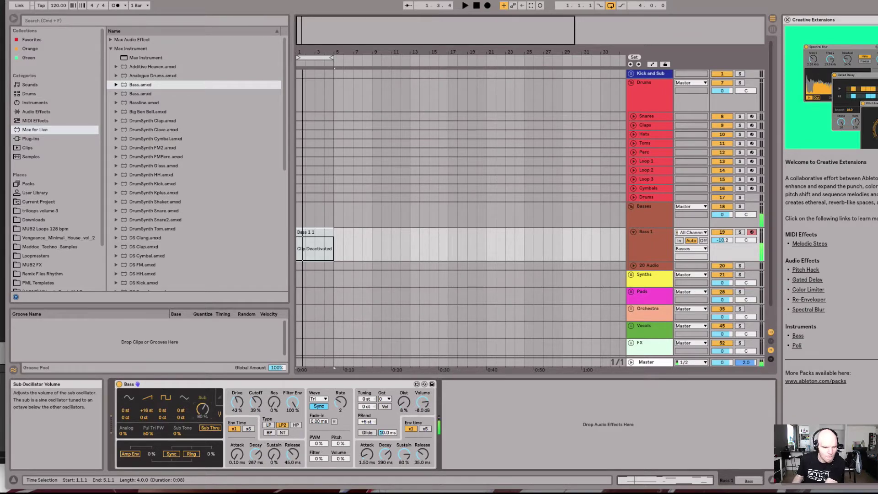
# Turn the sub oscillator down to 0% and set the filter to type LP with 59% cutoff.
pyautogui.moveTo(202, 409); pyautogui.dragTo(203, 444)
pyautogui.moveTo(255, 402); pyautogui.dragTo(256, 392)
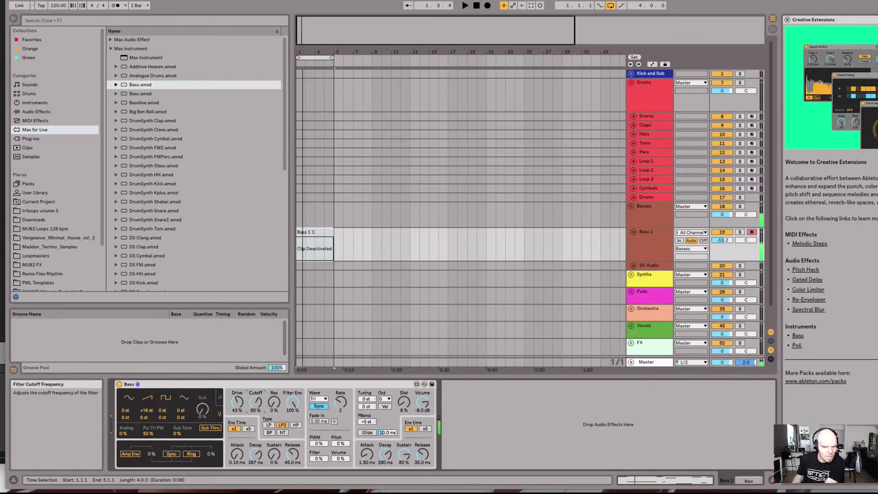
pyautogui.click(269, 425)
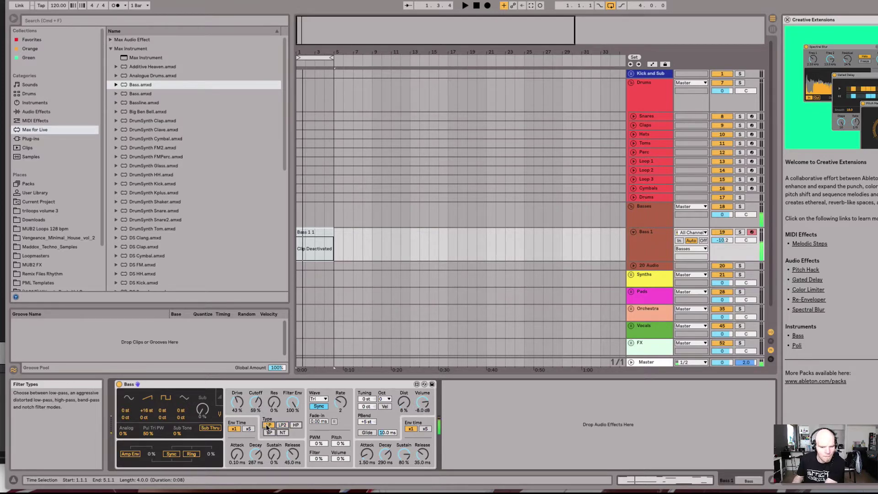
# Switch the LFO rate from Sync to Freq, raise it to 80 Hz and set its pitch modulation to 100%.
pyautogui.click(319, 406)
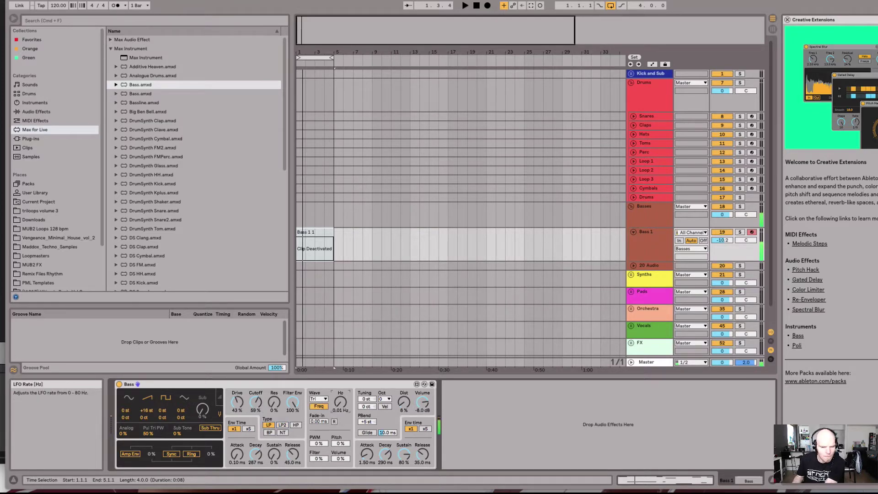
pyautogui.moveTo(341, 402)
pyautogui.mouseDown()
pyautogui.moveTo(341, 389)
pyautogui.moveTo(341, 404)
pyautogui.mouseUp()
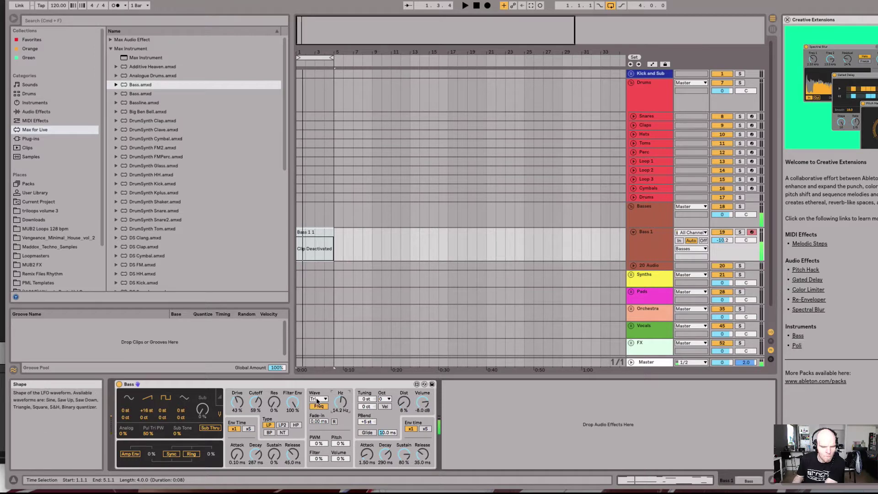
pyautogui.moveTo(341, 443); pyautogui.dragTo(341, 375)
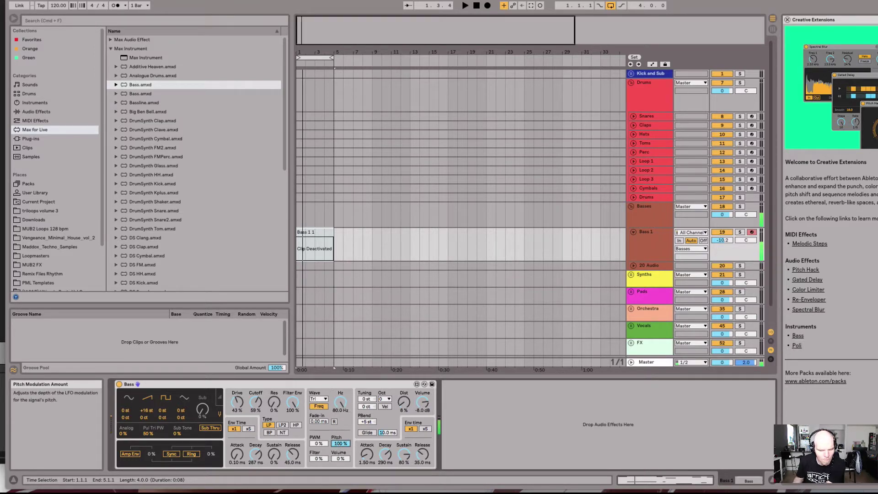
# Return the LFO's pitch modulation to 0% and its rate to 0.00 Hz, and enable LFO retrigger.
pyautogui.moveTo(340, 444); pyautogui.dragTo(341, 478)
pyautogui.moveTo(340, 443); pyautogui.dragTo(341, 462)
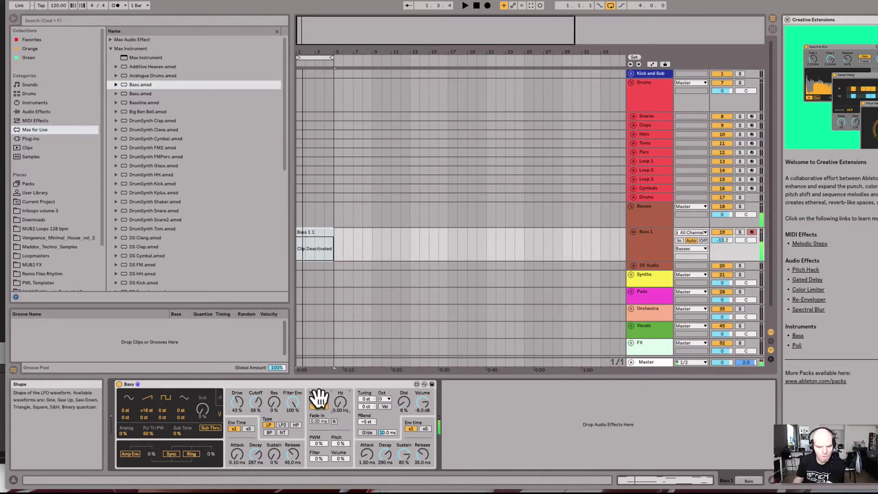
pyautogui.click(335, 422)
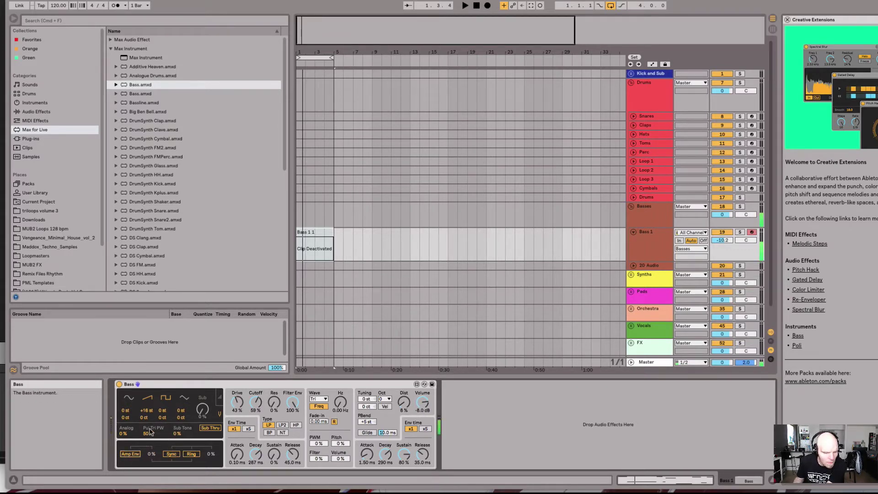
# Adjust the fine tuning of the saw and pulse oscillators to detune them against each other.
pyautogui.click(146, 410)
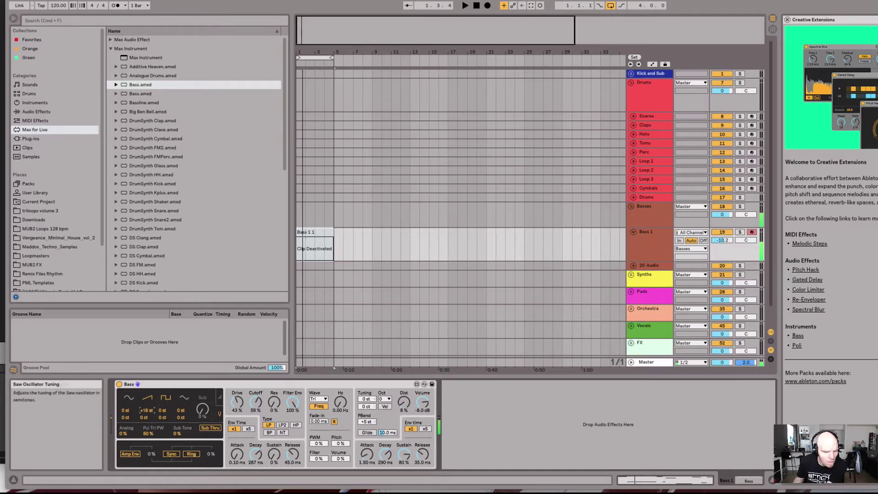
pyautogui.click(160, 419)
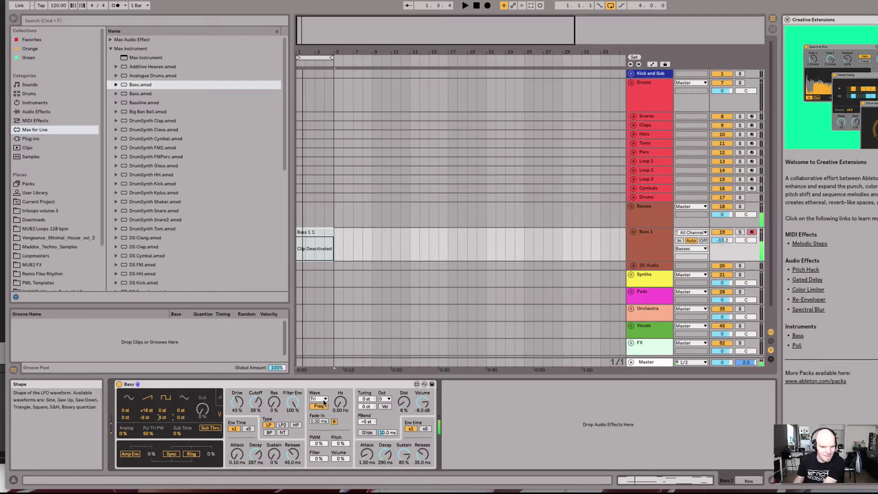
# Set the filter to 28% cutoff, 57% envelope amount and 189 ms decay with x5 envelope time, and distortion to 37%.
pyautogui.moveTo(257, 402)
pyautogui.mouseDown()
pyautogui.moveTo(257, 384)
pyautogui.moveTo(256, 406)
pyautogui.mouseUp()
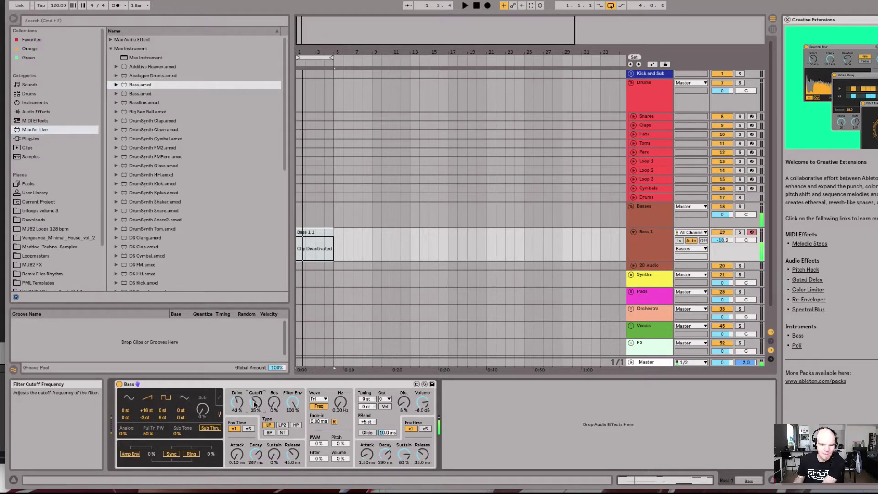
pyautogui.moveTo(403, 405); pyautogui.dragTo(403, 384)
pyautogui.moveTo(255, 404); pyautogui.dragTo(293, 423)
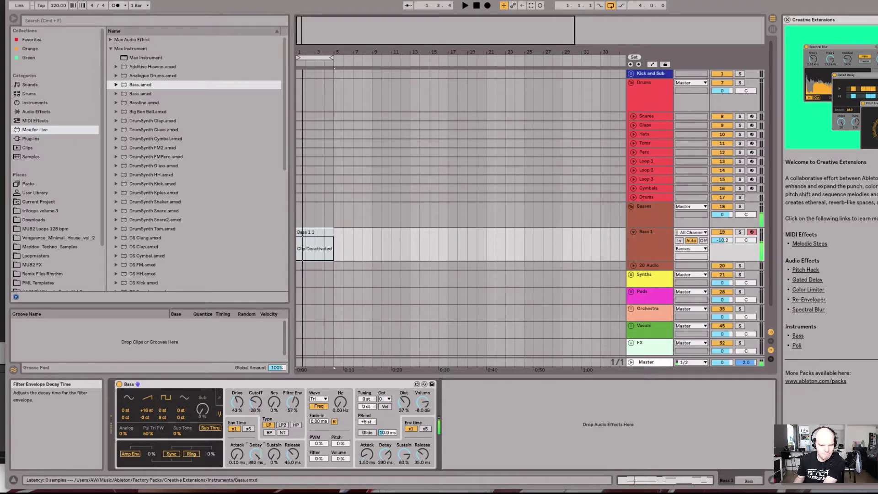
pyautogui.moveTo(256, 454); pyautogui.dragTo(256, 436)
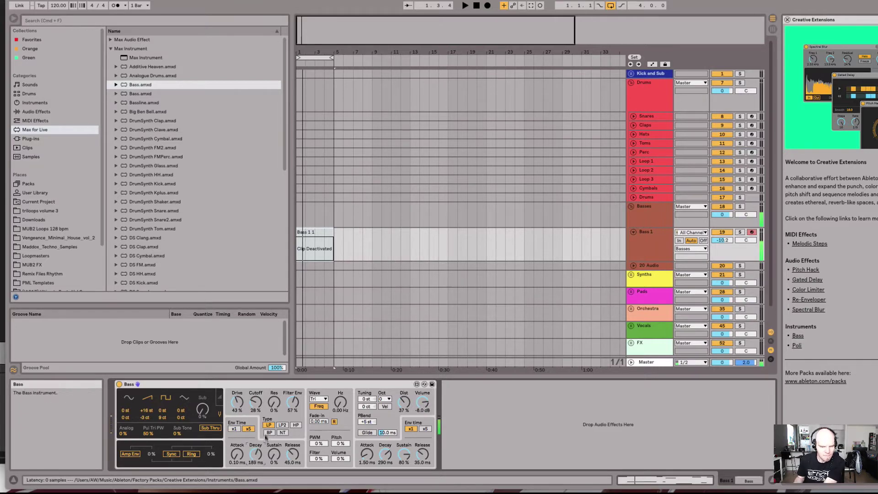
# Set the amplitude envelope to 0.10 ms attack and 100% sustain, and raise the filter cutoff to 40%.
pyautogui.moveTo(368, 455); pyautogui.dragTo(367, 476)
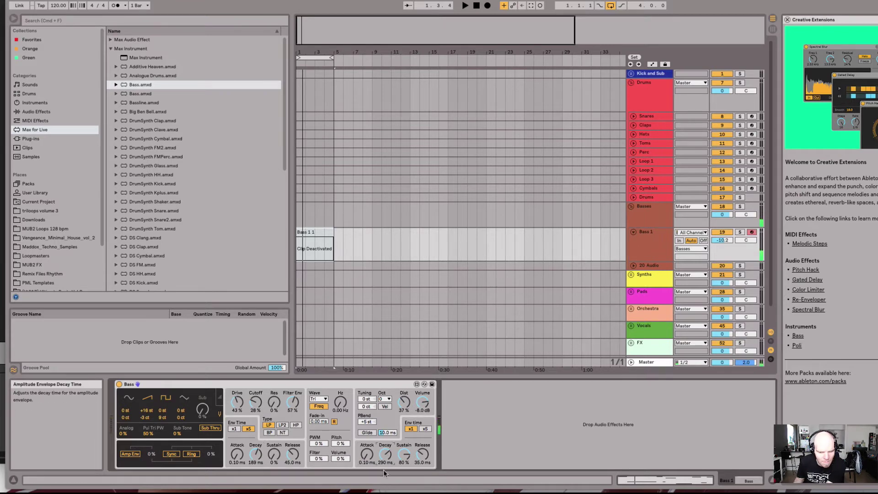
pyautogui.moveTo(404, 455); pyautogui.dragTo(404, 446)
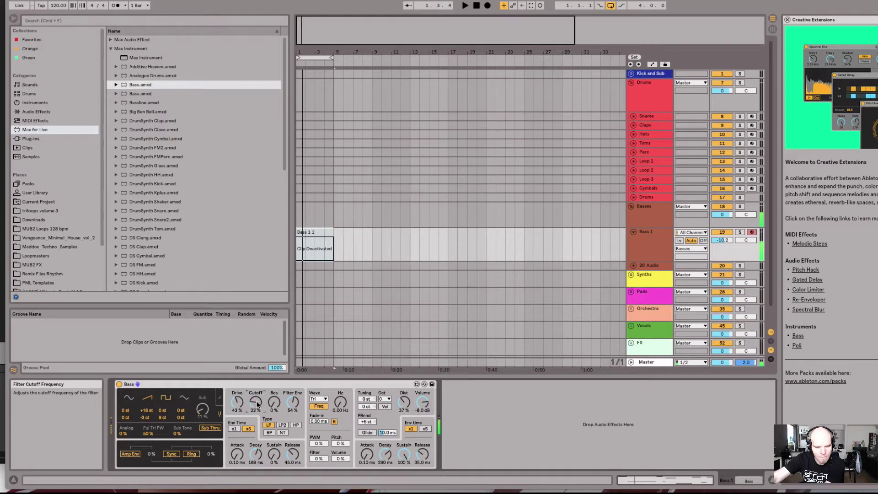
pyautogui.scroll(4, 257, 404)
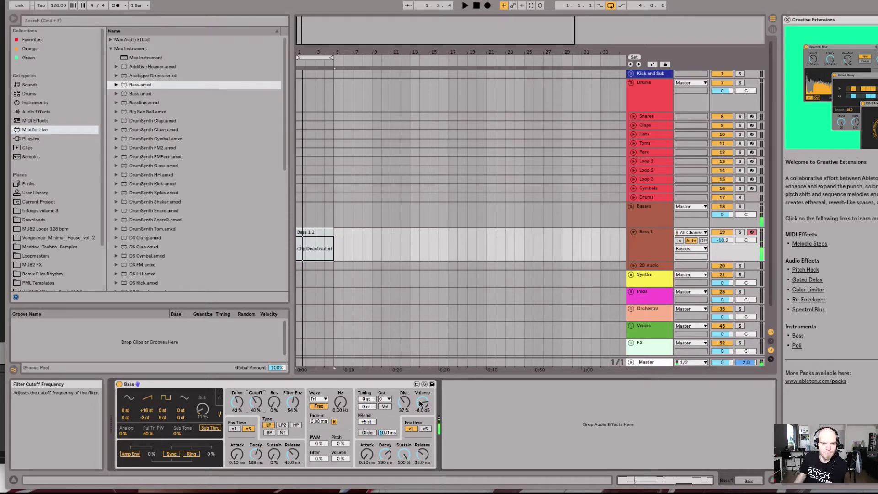
# Start swapping the Bass preset, audition the presets from 6th Gear Plantation to Chemistry Fail, and load Circus Maven.
pyautogui.click(424, 385)
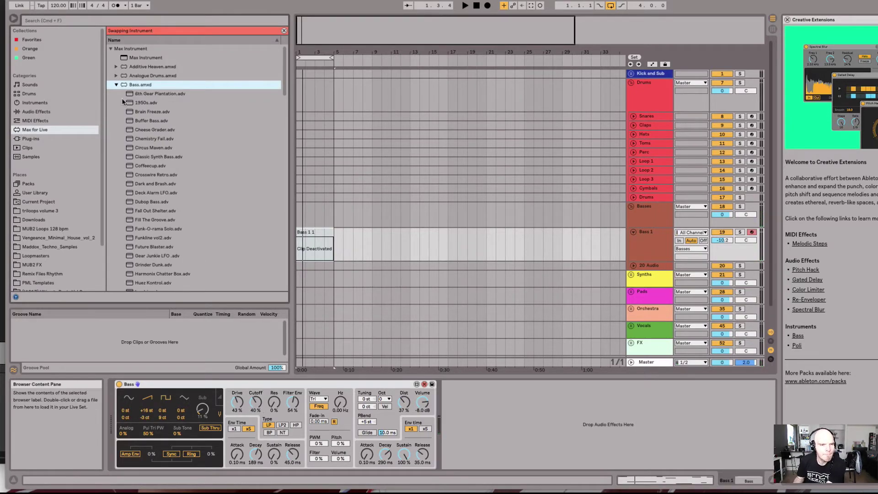
pyautogui.click(155, 94)
pyautogui.click(147, 104)
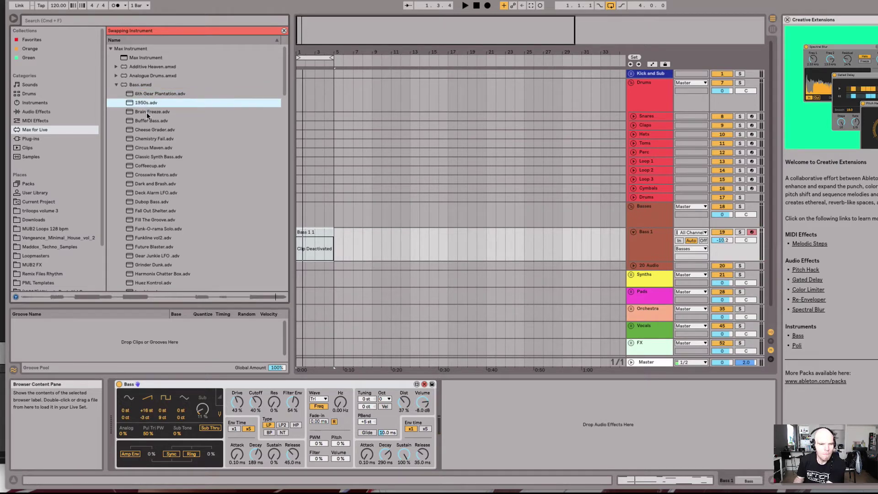
pyautogui.click(146, 112)
pyautogui.click(146, 121)
pyautogui.click(147, 131)
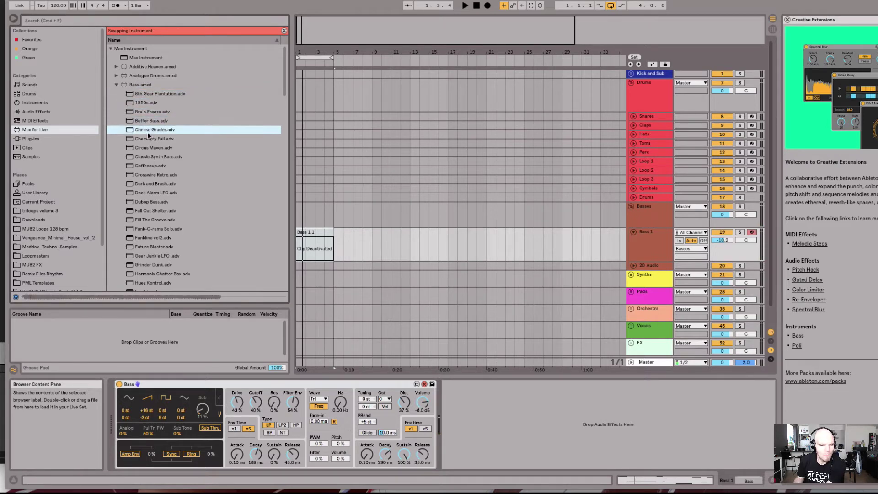
pyautogui.click(147, 139)
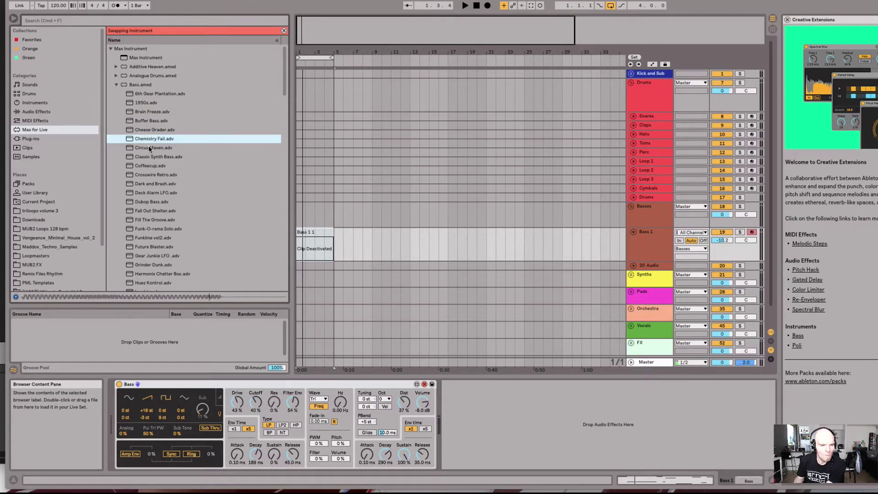
pyautogui.click(149, 147)
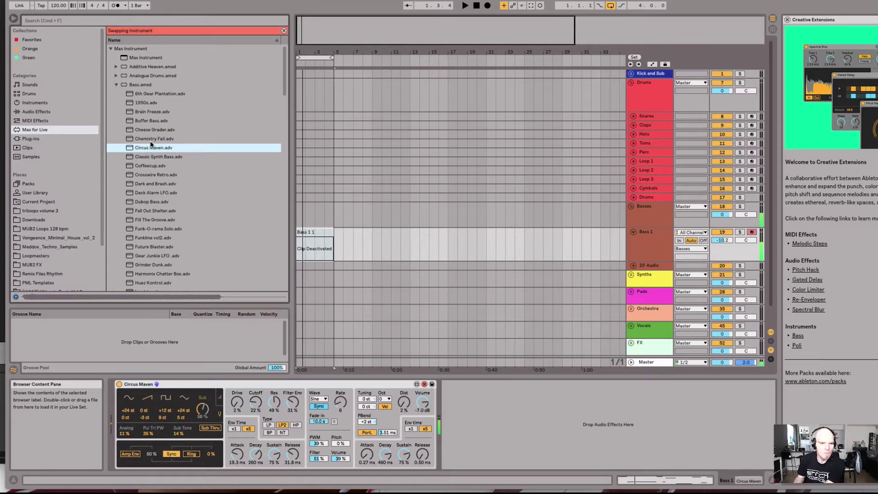
# Audition the presets from Classic Synth Bass onward, load Dubop Bass, set its filter cutoff to 51% and end preset swapping.
pyautogui.click(155, 157)
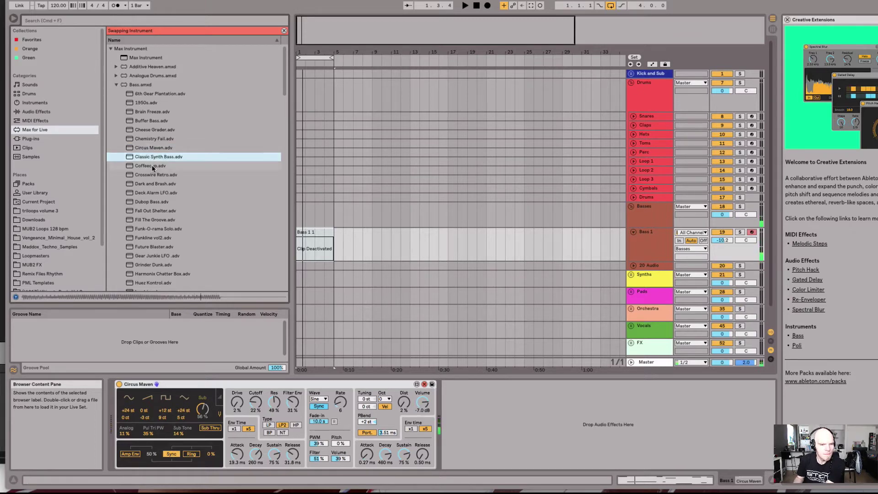
pyautogui.click(152, 166)
pyautogui.click(154, 175)
pyautogui.click(157, 183)
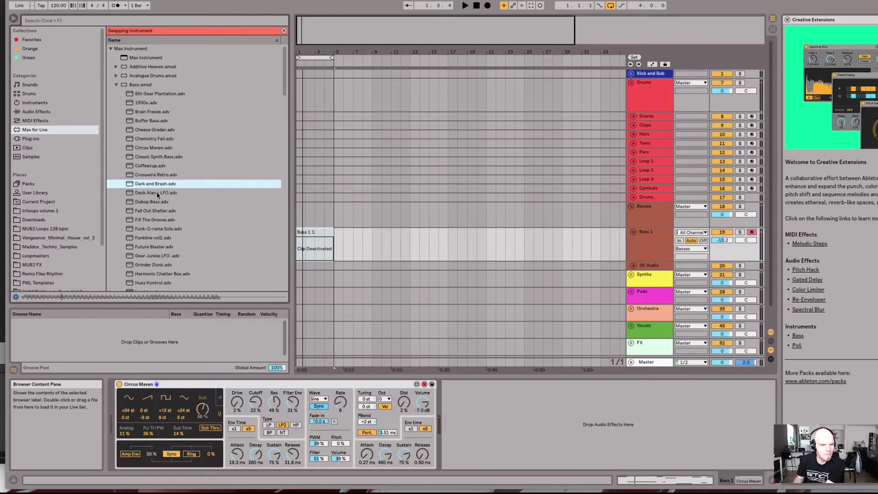
pyautogui.click(157, 192)
pyautogui.click(157, 202)
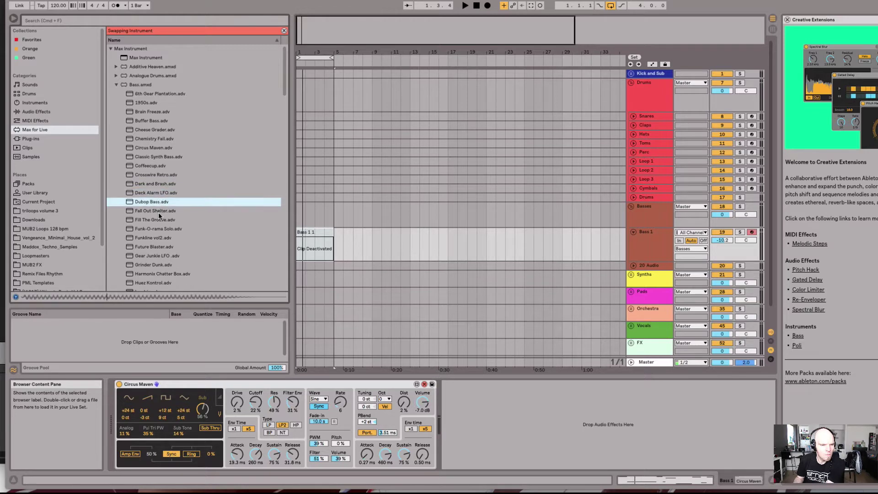
pyautogui.doubleClick(160, 203)
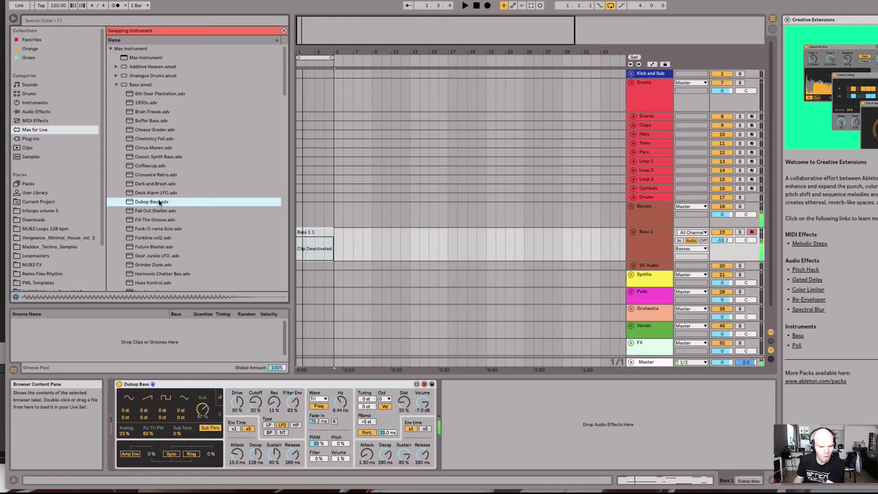
pyautogui.moveTo(256, 405); pyautogui.dragTo(257, 406)
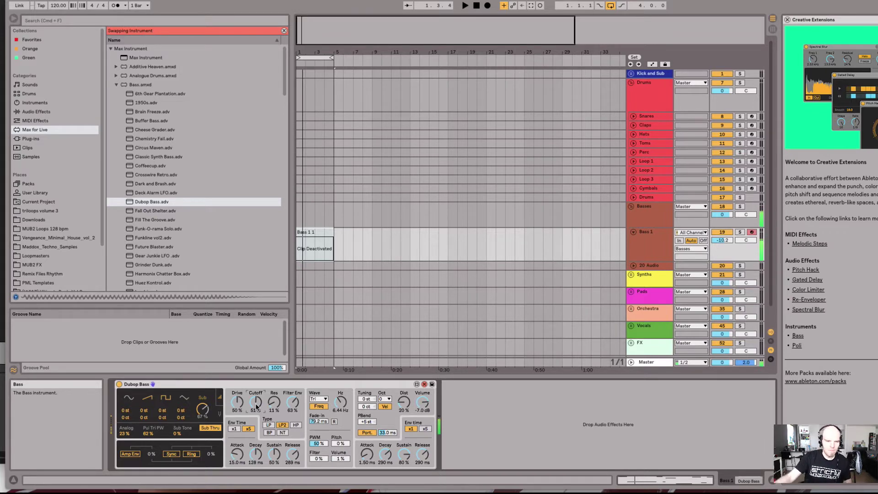
pyautogui.click(425, 385)
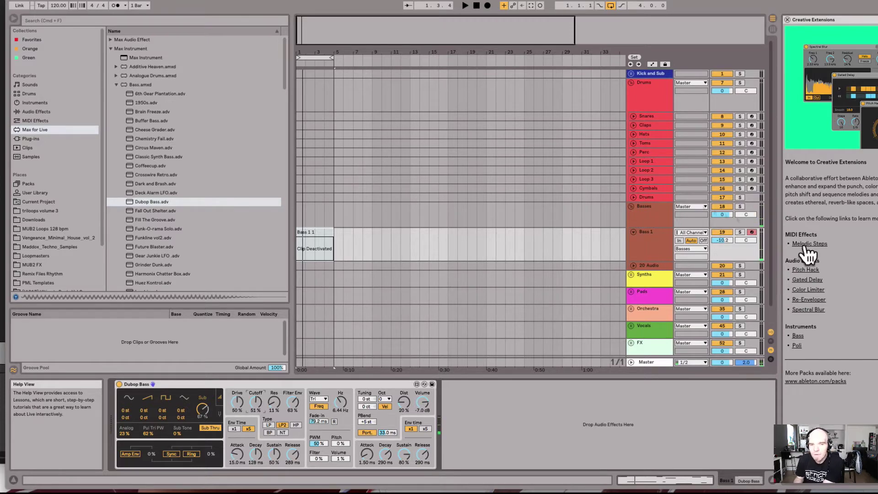
# Search the Max for Live devices for "melodi" and load the Melodic Steps MIDI effect onto the Bass 1 track.
pyautogui.click(127, 21)
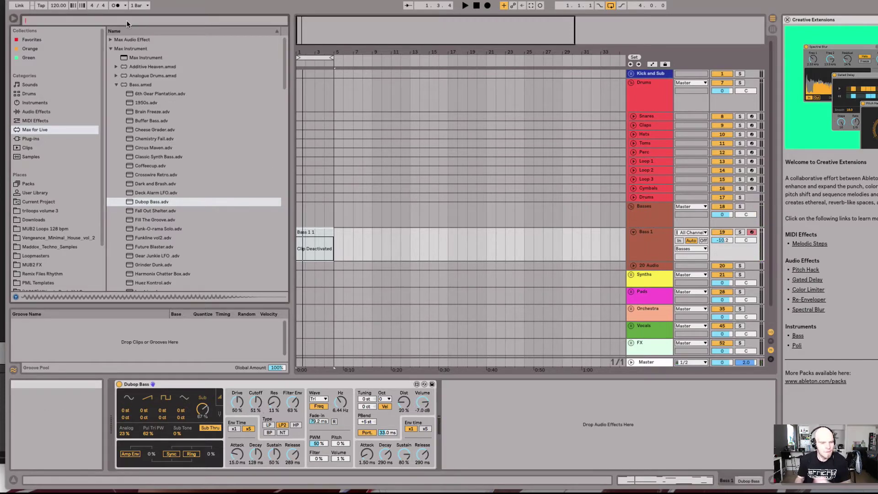
pyautogui.write('melof')
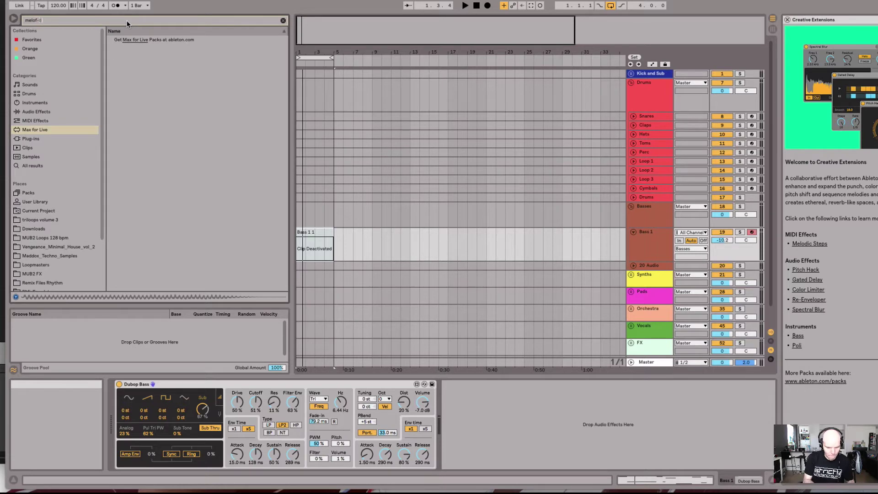
pyautogui.press('BackSpace')
pyautogui.write('d')
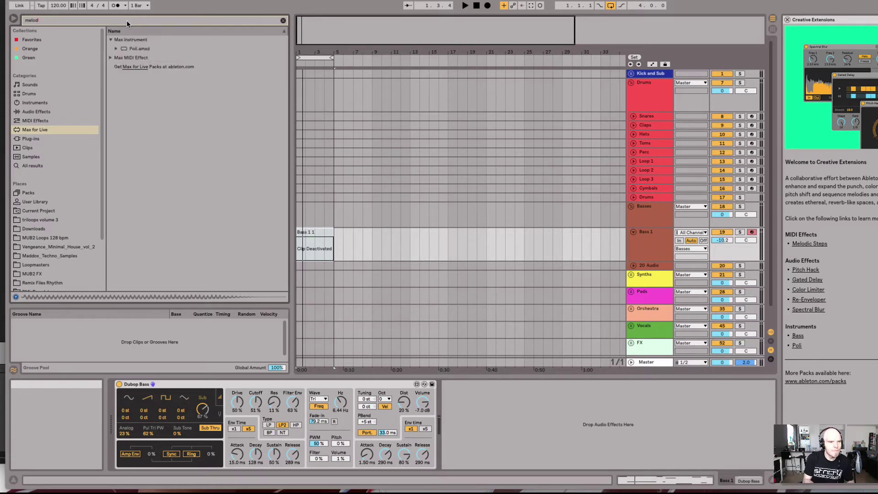
pyautogui.click(110, 58)
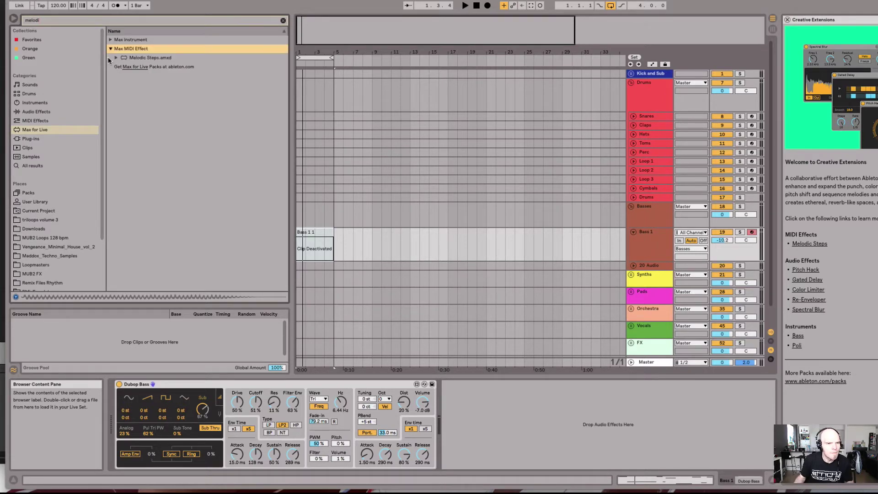
pyautogui.doubleClick(141, 57)
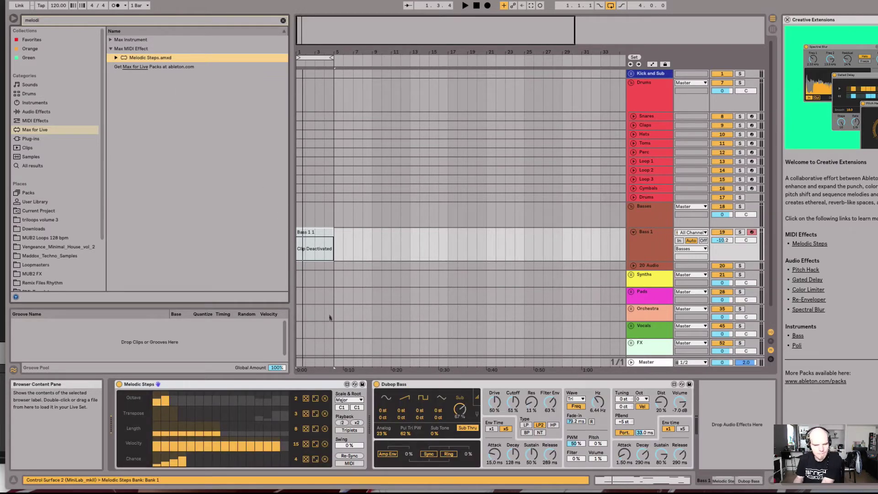
# Turn on MIDI mode in Melodic Steps, try half-time playback and set the scale to Minor.
pyautogui.click(350, 463)
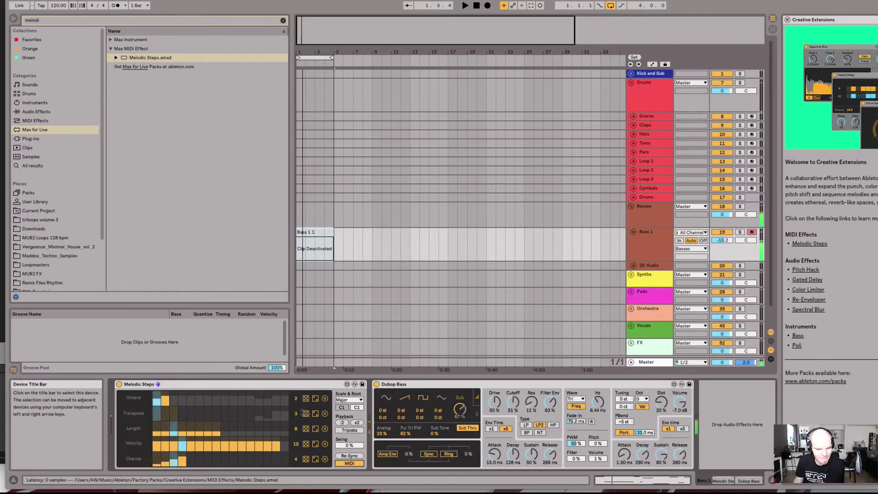
pyautogui.click(342, 422)
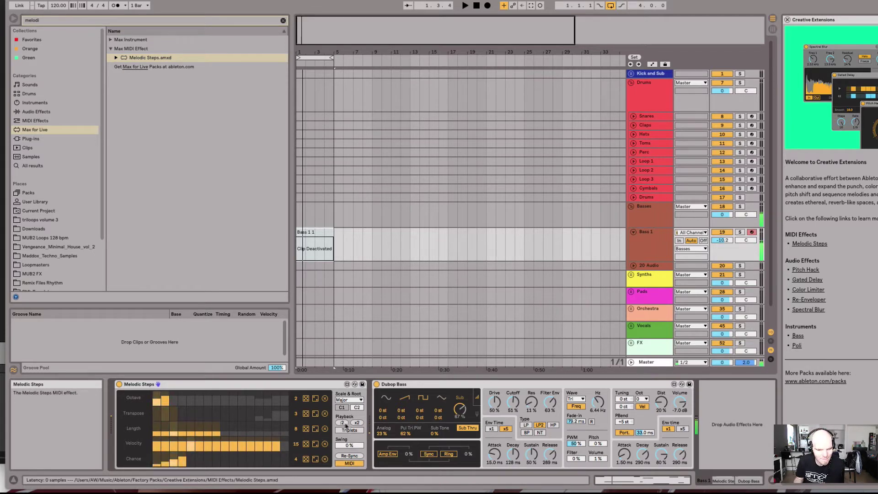
pyautogui.click(341, 423)
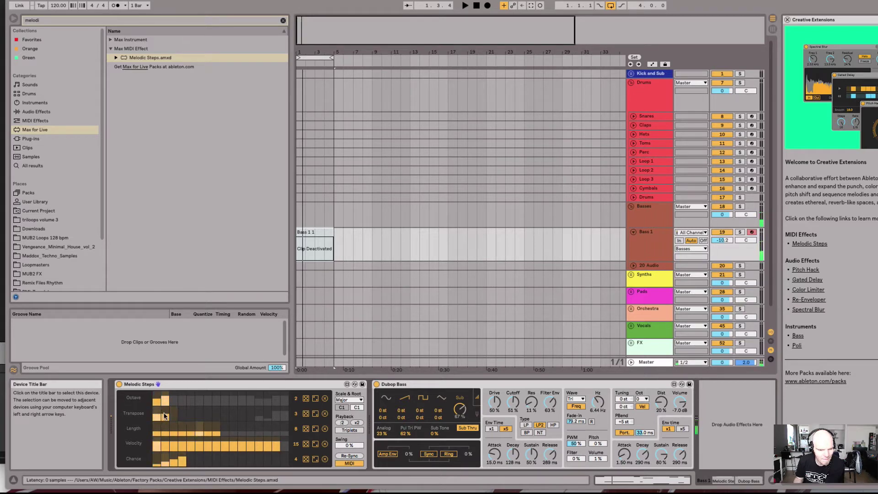
pyautogui.click(344, 401)
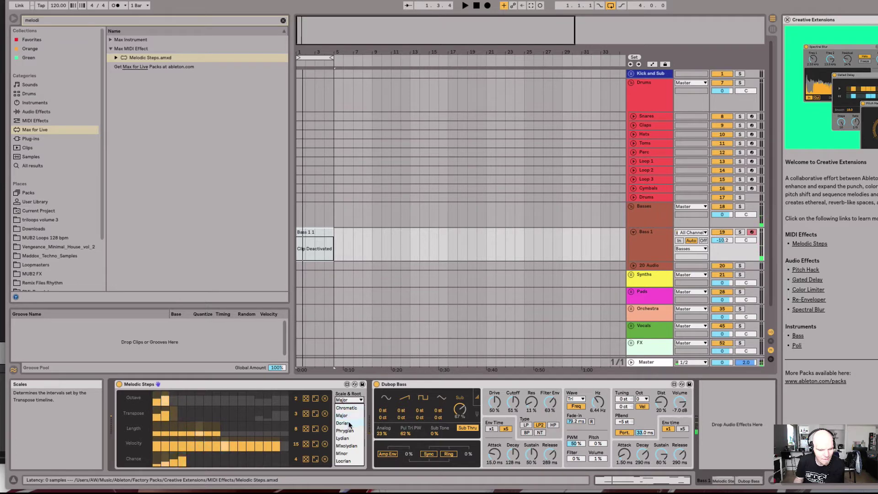
pyautogui.click(344, 453)
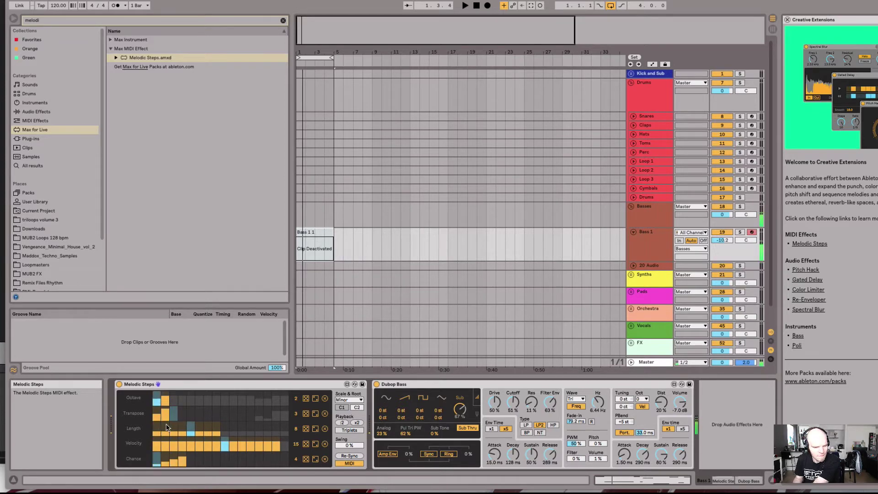
# Randomise all Octave steps twice in Melodic Steps and redraw the first Chance steps higher.
pyautogui.click(307, 399)
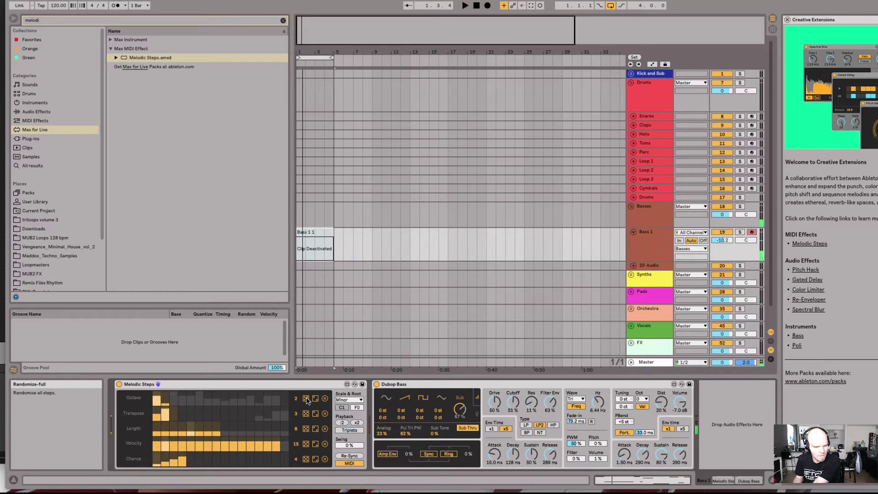
pyautogui.click(306, 400)
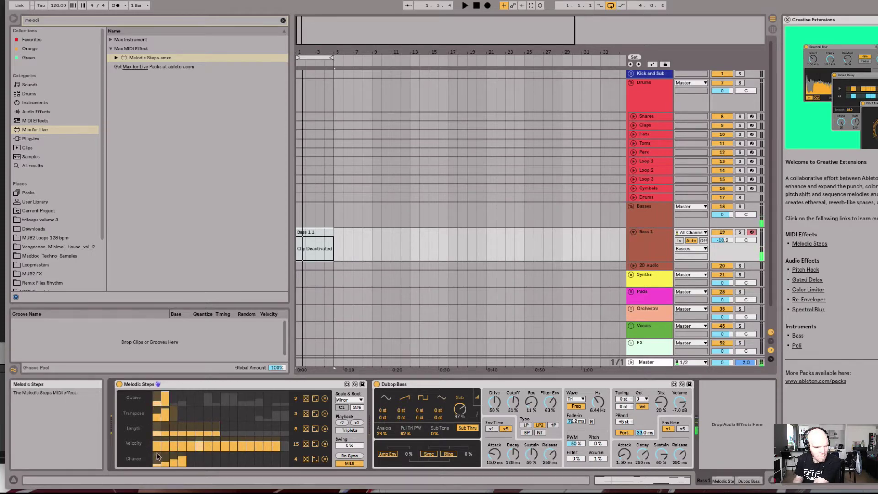
pyautogui.moveTo(157, 454); pyautogui.dragTo(179, 455)
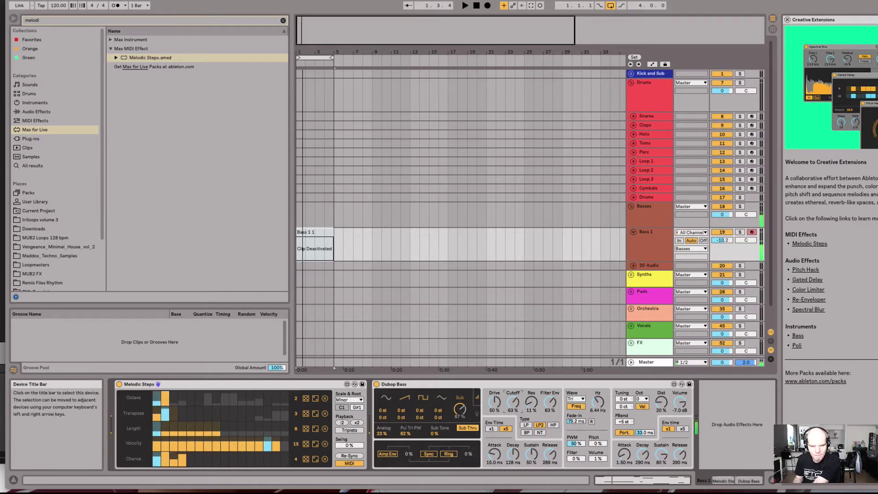
# Set both envelope attacks in Dubop Bass to 0.10 ms, and the amplitude envelope to 0% sustain and 73.3 ms release.
pyautogui.moveTo(494, 454); pyautogui.dragTo(494, 473)
pyautogui.moveTo(625, 454); pyautogui.dragTo(643, 452)
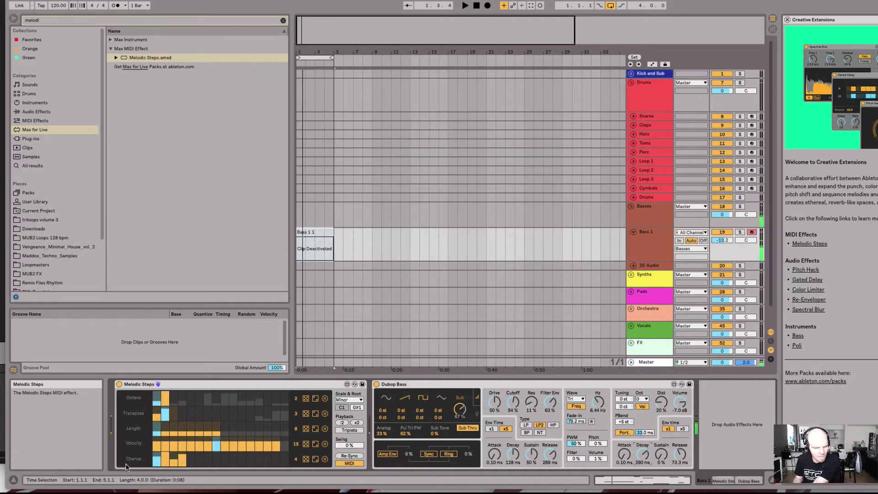
# Raise the four active Chance steps to maximum and draw longer values across the eight Length steps in Melodic Steps.
pyautogui.moveTo(182, 454); pyautogui.dragTo(121, 448)
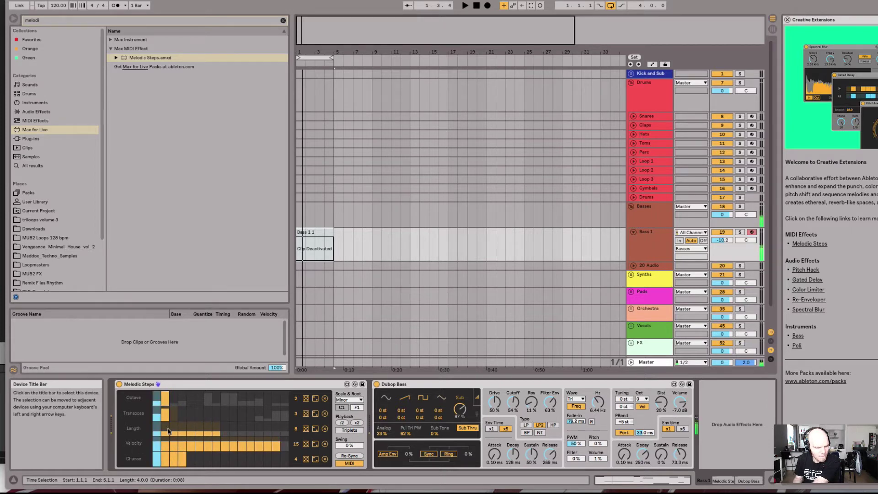
pyautogui.moveTo(169, 431); pyautogui.dragTo(218, 431)
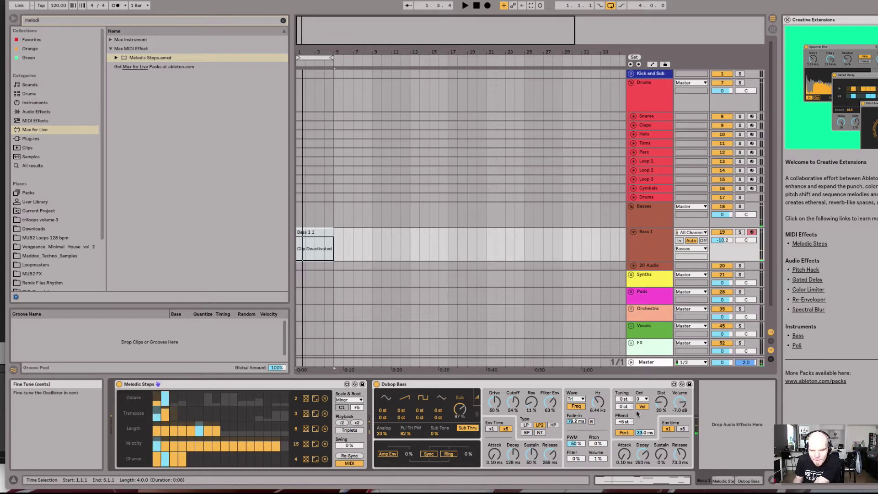
# Switch Dubop Bass from Port. to Glide with a time of 0.00 ms, and set the Melodic Steps swing to 26%.
pyautogui.click(625, 432)
pyautogui.moveTo(647, 432); pyautogui.dragTo(649, 439)
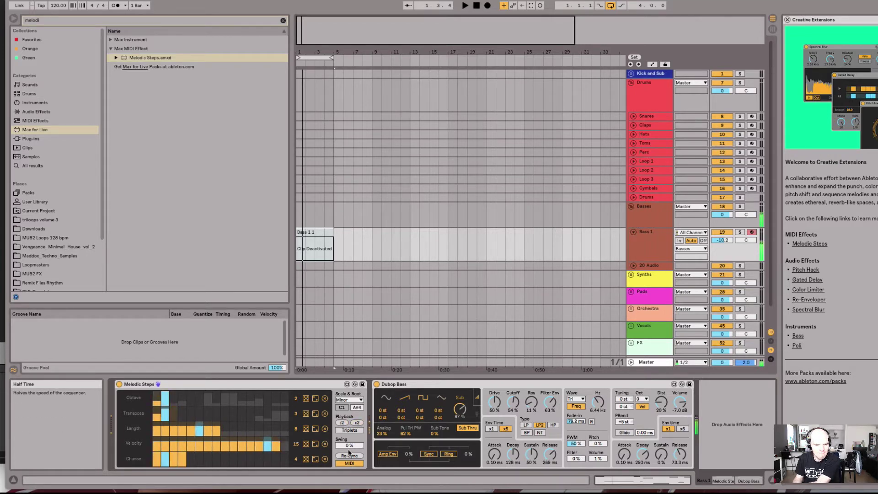
pyautogui.moveTo(350, 446); pyautogui.dragTo(349, 441)
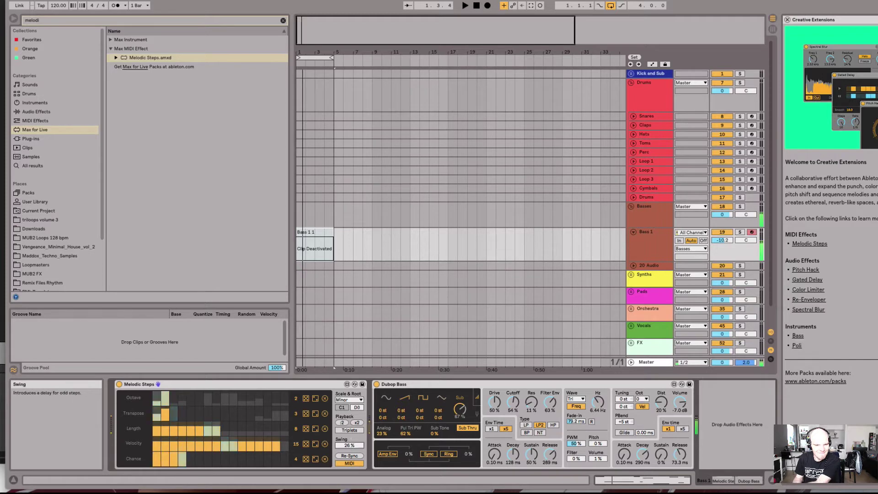
# Set the Melodic Steps swing to 0% and try triplet playback.
pyautogui.moveTo(351, 443); pyautogui.dragTo(351, 448)
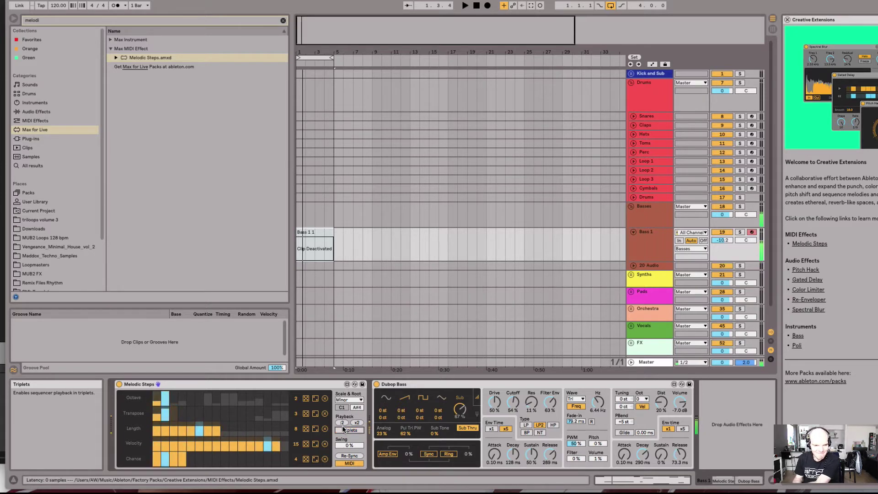
pyautogui.click(345, 432)
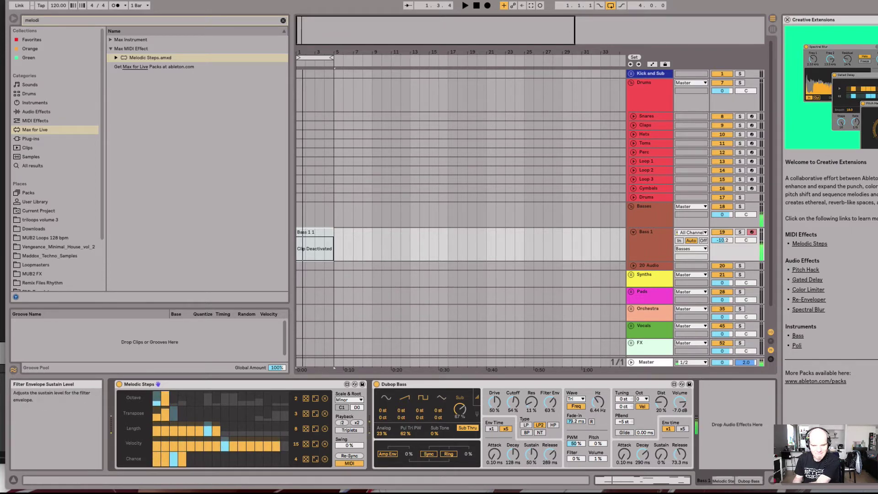
# Set the Dubop Bass filter envelope to 20% sustain and 65.1 ms release, and the amplitude envelope release to 6.46 ms.
pyautogui.moveTo(532, 454); pyautogui.dragTo(550, 464)
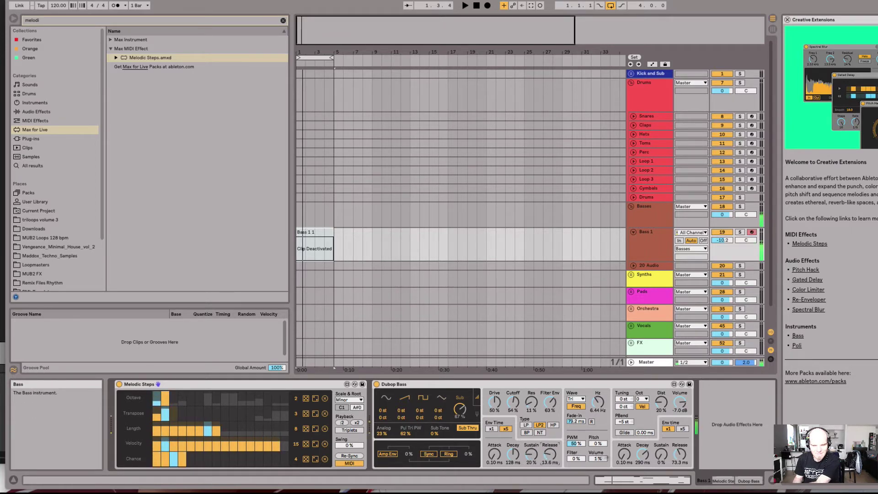
pyautogui.click(680, 454)
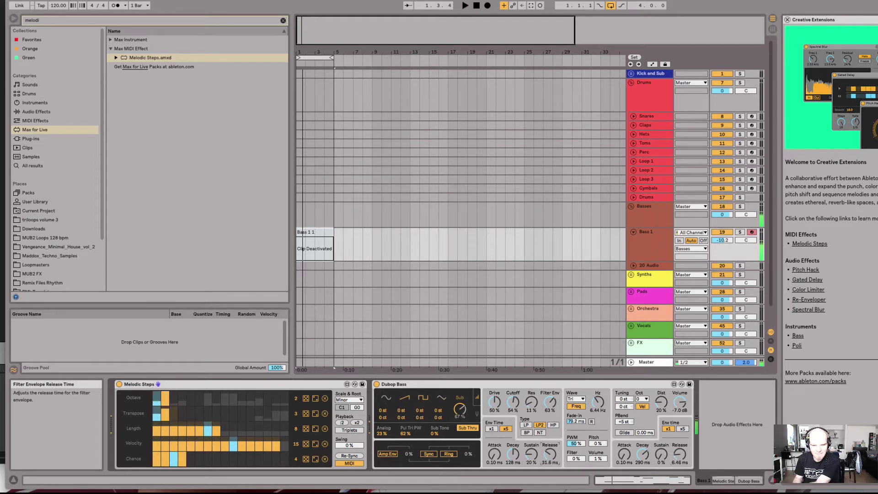
# Set Dubop Bass to 20% Analog, 0% pulse width, 14% Sub Tone, 73% Sub level and 42% filter cutoff.
pyautogui.moveTo(459, 409); pyautogui.dragTo(459, 411)
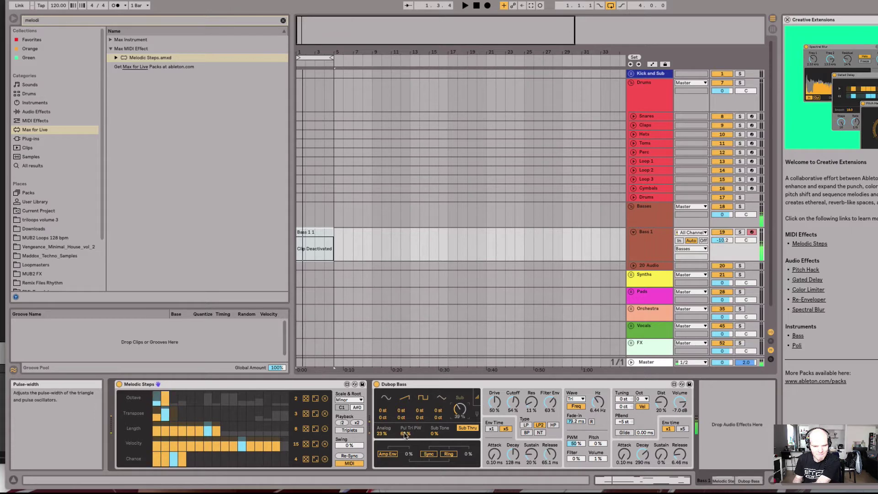
pyautogui.moveTo(383, 433); pyautogui.dragTo(382, 426)
pyautogui.click(435, 434)
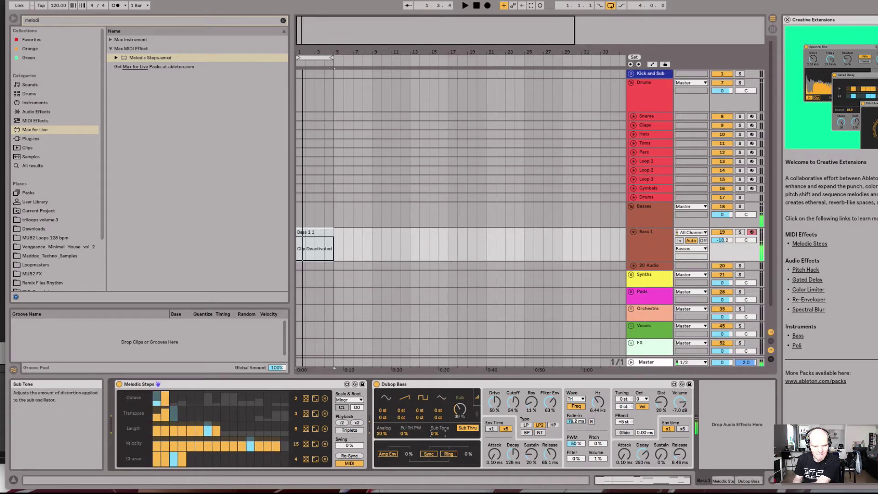
pyautogui.moveTo(436, 434); pyautogui.dragTo(436, 444)
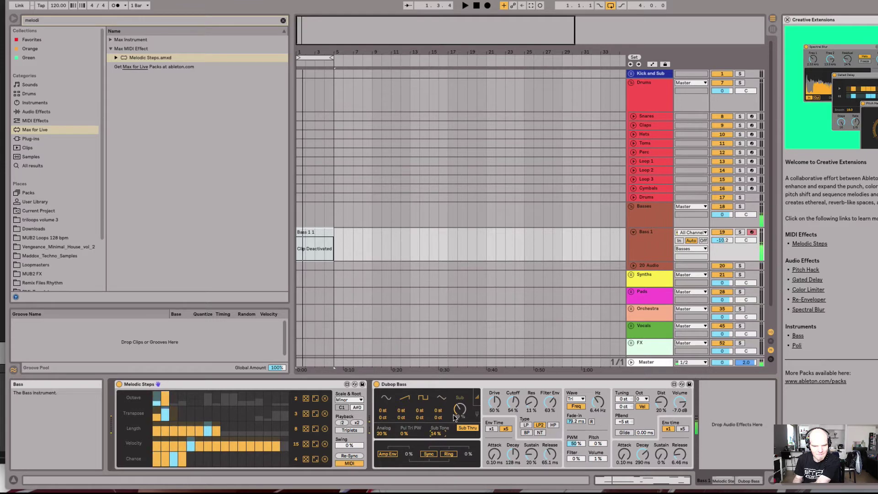
pyautogui.moveTo(460, 410); pyautogui.dragTo(460, 394)
pyautogui.moveTo(514, 402); pyautogui.dragTo(514, 408)
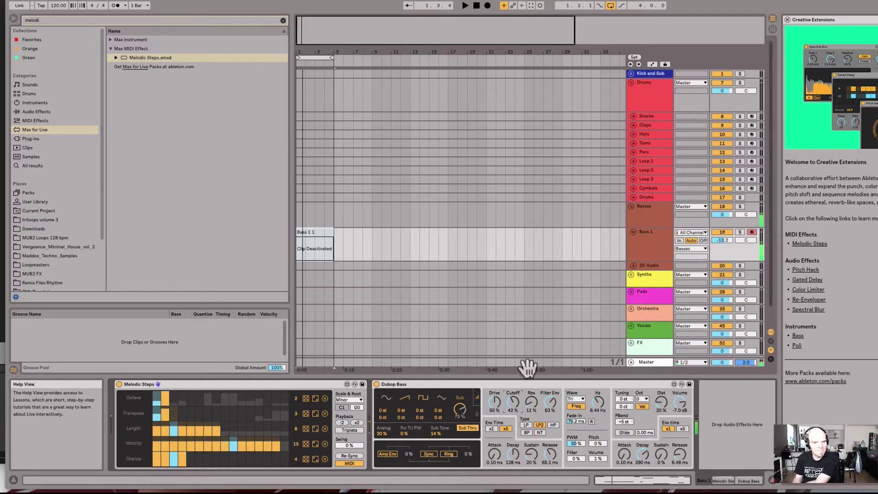
# Randomise all Transpose steps several times in Melodic Steps.
pyautogui.click(306, 414)
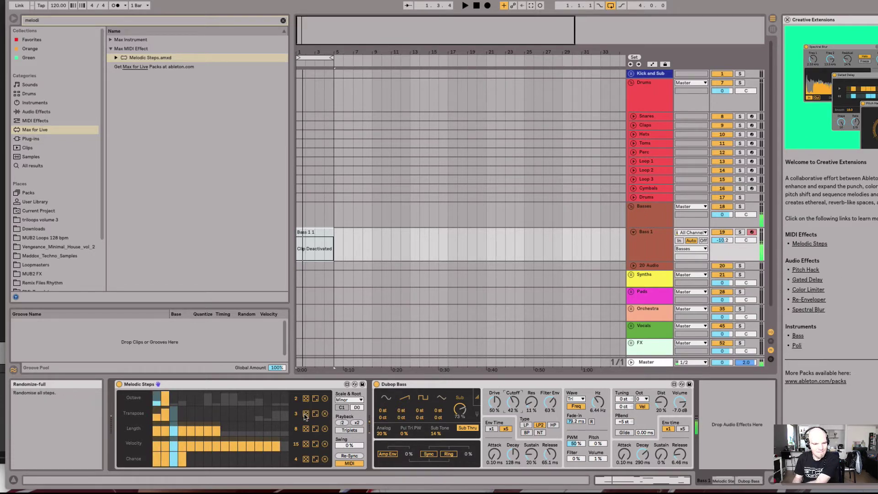
pyautogui.click(305, 415)
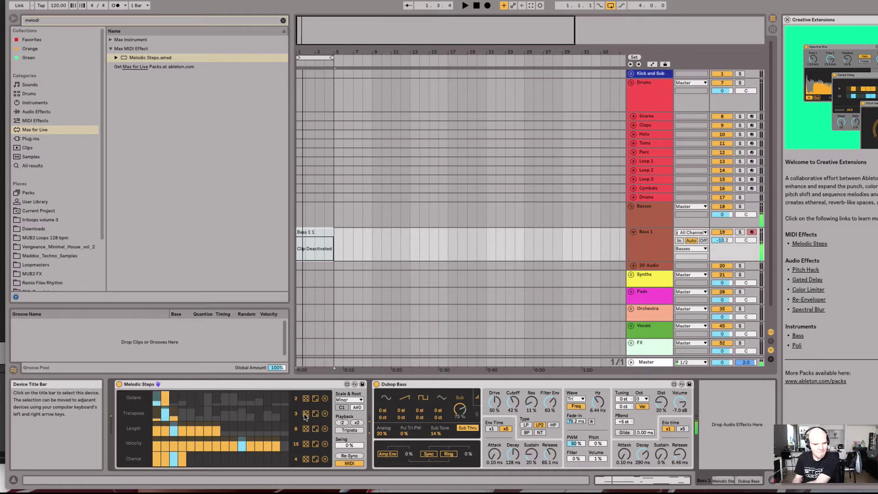
pyautogui.click(305, 415)
pyautogui.click(306, 414)
pyautogui.click(305, 414)
pyautogui.click(305, 414)
pyautogui.click(306, 415)
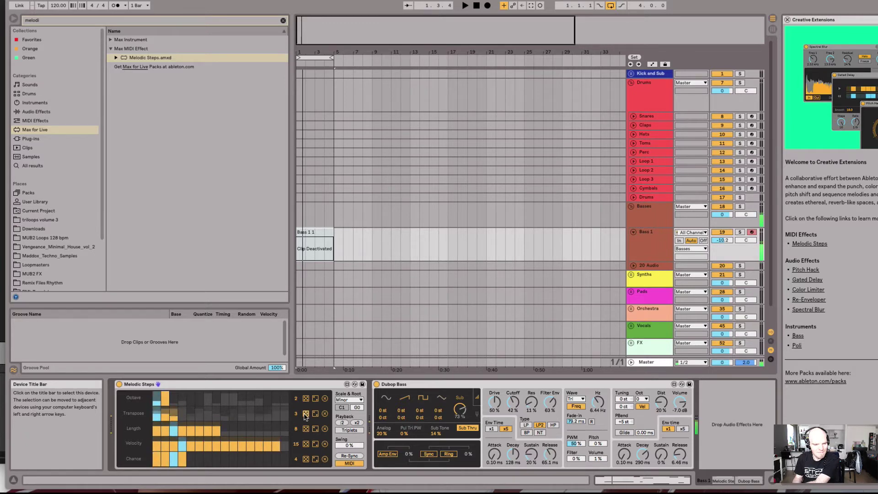
# Reset the Transpose steps in Melodic Steps and draw a new pattern of five steps with varied pitches.
pyautogui.click(325, 414)
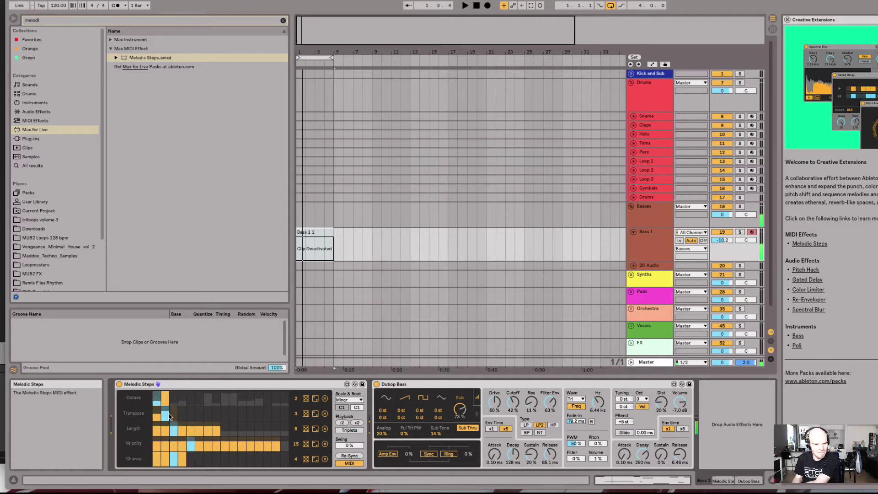
pyautogui.moveTo(159, 417); pyautogui.dragTo(189, 417)
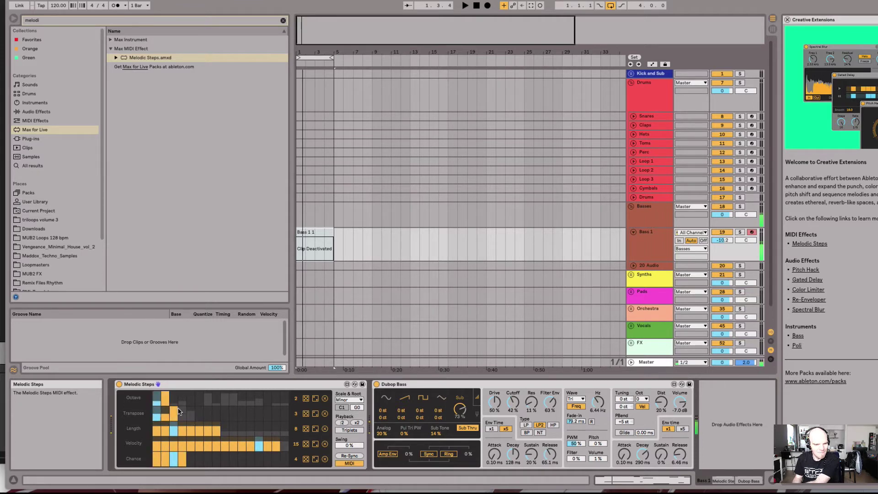
pyautogui.click(181, 411)
pyautogui.click(184, 416)
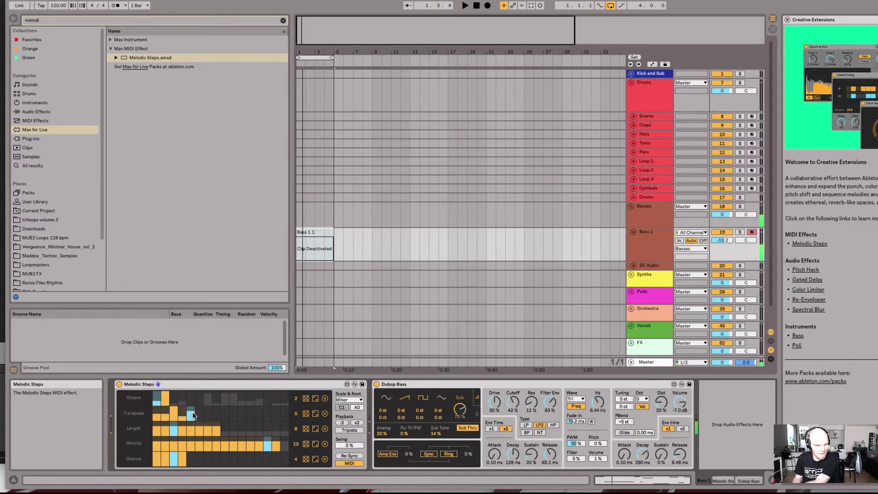
pyautogui.click(191, 417)
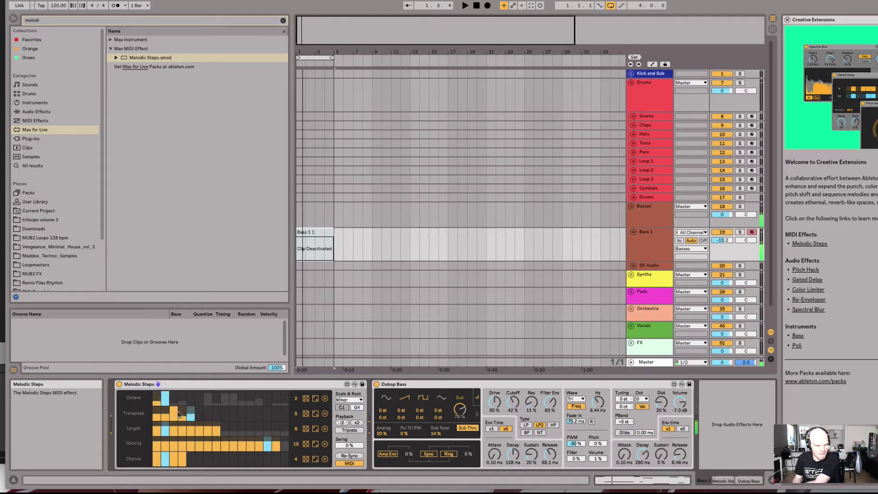
pyautogui.moveTo(162, 409); pyautogui.dragTo(162, 419)
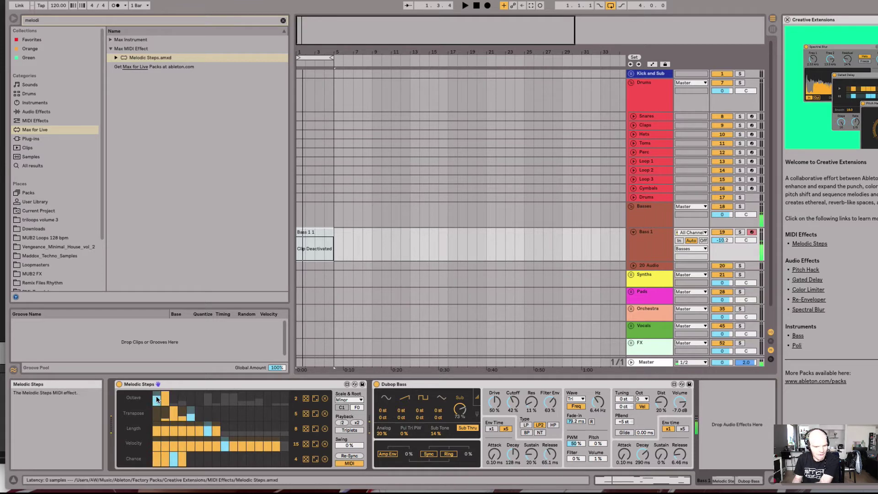
# Extend the Octave pattern to four steps, shorten Velocity to five steps and redraw Chance steps high in Melodic Steps.
pyautogui.moveTo(176, 402)
pyautogui.mouseDown()
pyautogui.moveTo(190, 396)
pyautogui.moveTo(174, 400)
pyautogui.moveTo(188, 396)
pyautogui.moveTo(180, 395)
pyautogui.mouseUp()
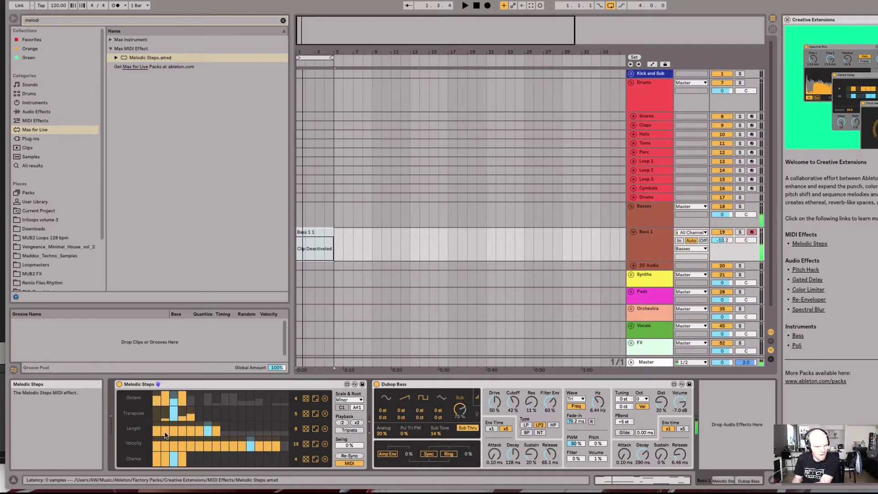
pyautogui.keyDown('shift'); pyautogui.click(189, 445); pyautogui.keyUp('shift')
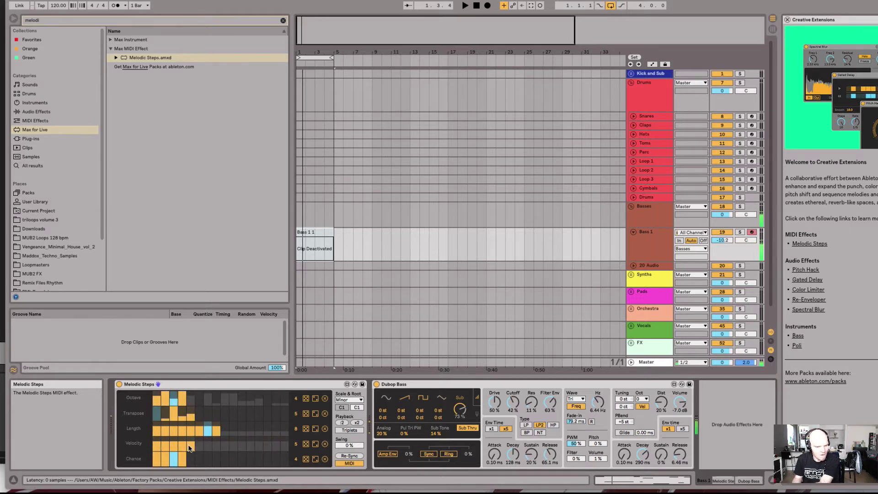
pyautogui.click(165, 457)
pyautogui.click(182, 454)
pyautogui.click(182, 453)
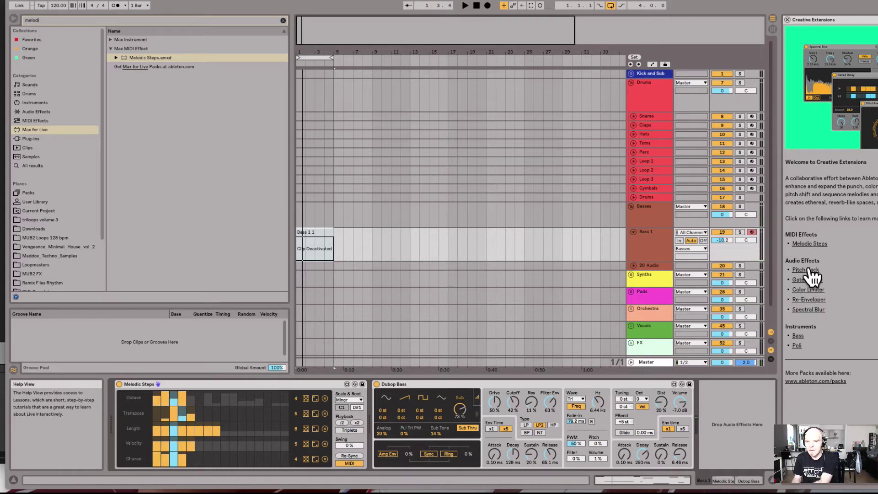
# Search the Max for Live devices for "pitch ha" and load Pitch Hack onto the Bass 1 track.
pyautogui.click(117, 20)
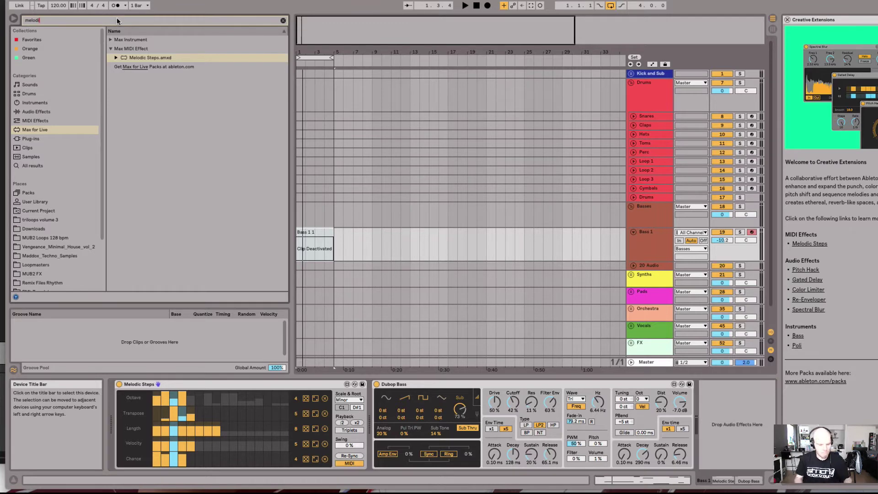
pyautogui.write('pitch ')
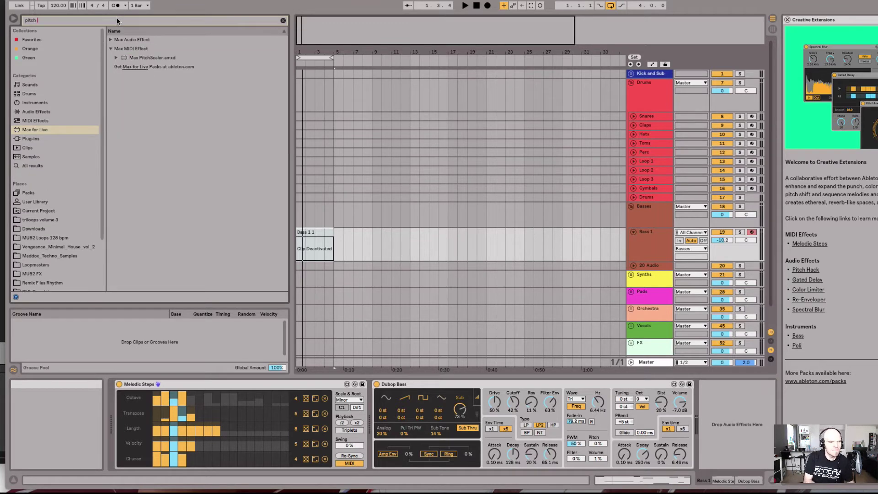
pyautogui.write('ha')
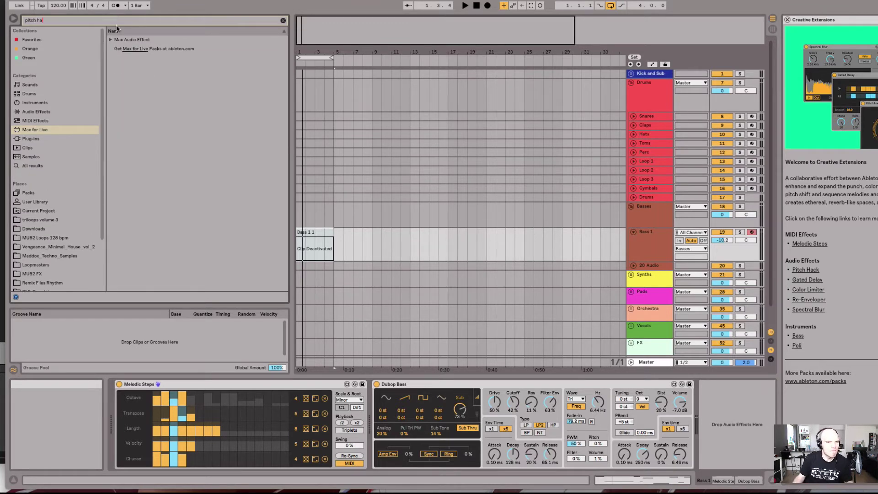
pyautogui.click(110, 39)
pyautogui.doubleClick(158, 49)
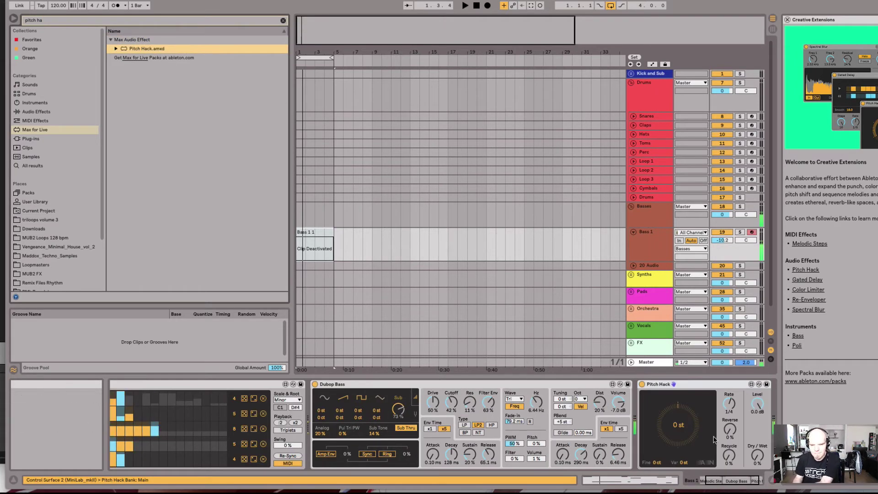
# Try Pitch Hack intervals of -4 st and 0 st, and set its Rate to 1/128 and Dry/Wet to 100%.
pyautogui.moveTo(680, 426)
pyautogui.mouseDown()
pyautogui.moveTo(680, 444)
pyautogui.moveTo(679, 434)
pyautogui.mouseUp()
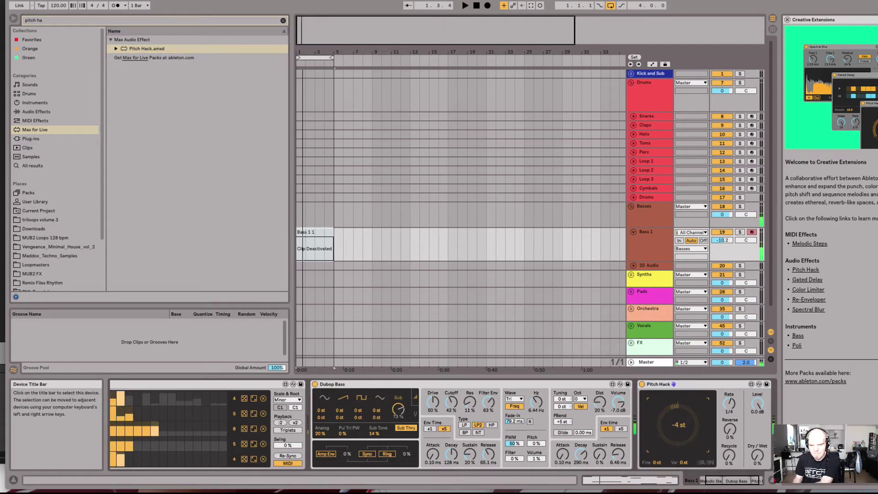
pyautogui.moveTo(757, 455); pyautogui.dragTo(757, 447)
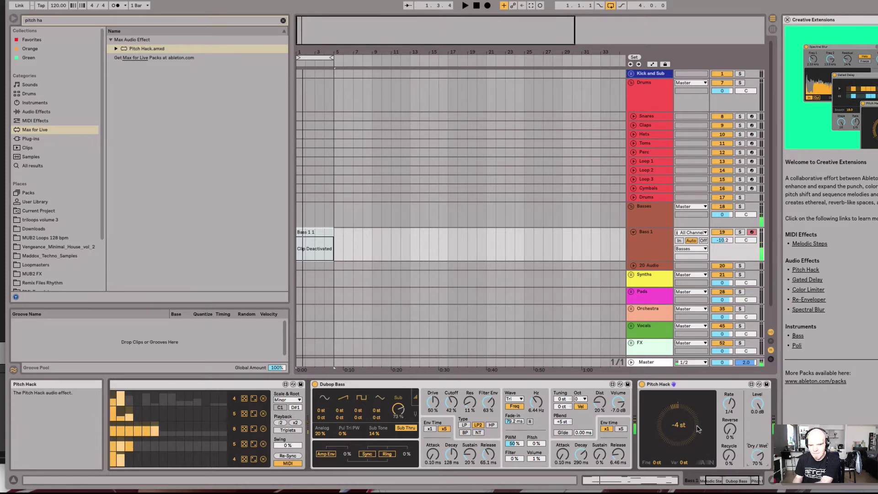
pyautogui.moveTo(679, 425); pyautogui.dragTo(678, 414)
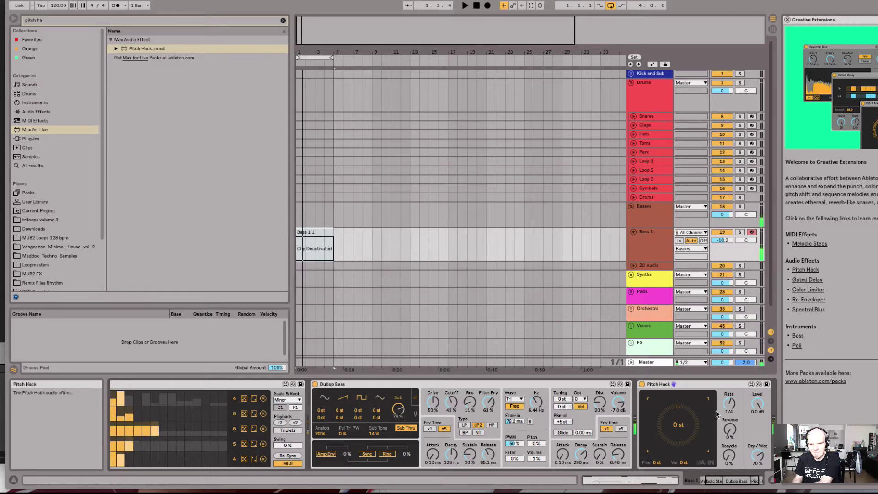
pyautogui.moveTo(730, 404); pyautogui.dragTo(730, 426)
pyautogui.moveTo(757, 458); pyautogui.dragTo(758, 440)
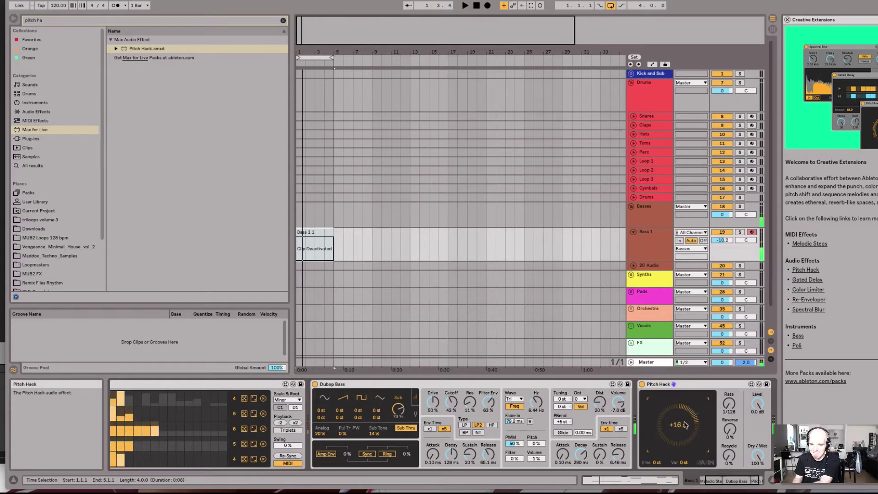
# Set Pitch Hack to a +12 st interval, 1/16T Rate, 70% Reverse, 62% Recycle and 59% Dry/Wet.
pyautogui.moveTo(680, 425); pyautogui.dragTo(685, 423)
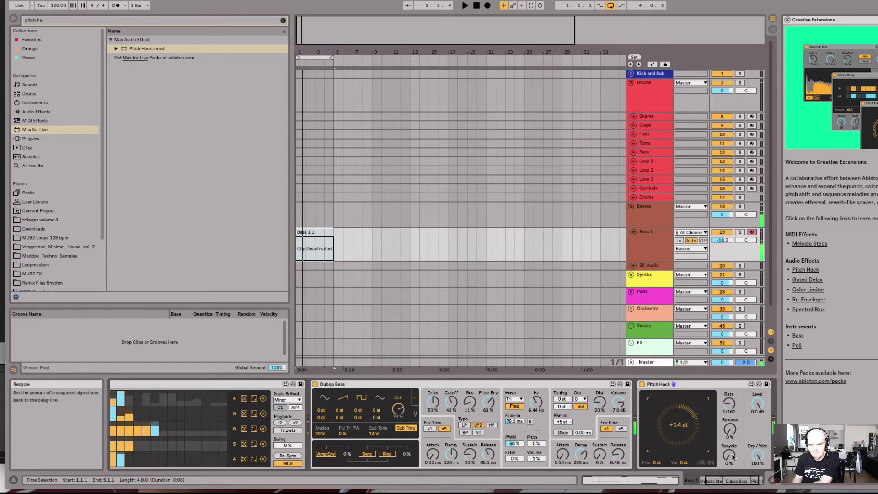
pyautogui.moveTo(731, 430)
pyautogui.mouseDown()
pyautogui.moveTo(731, 403)
pyautogui.moveTo(731, 434)
pyautogui.mouseUp()
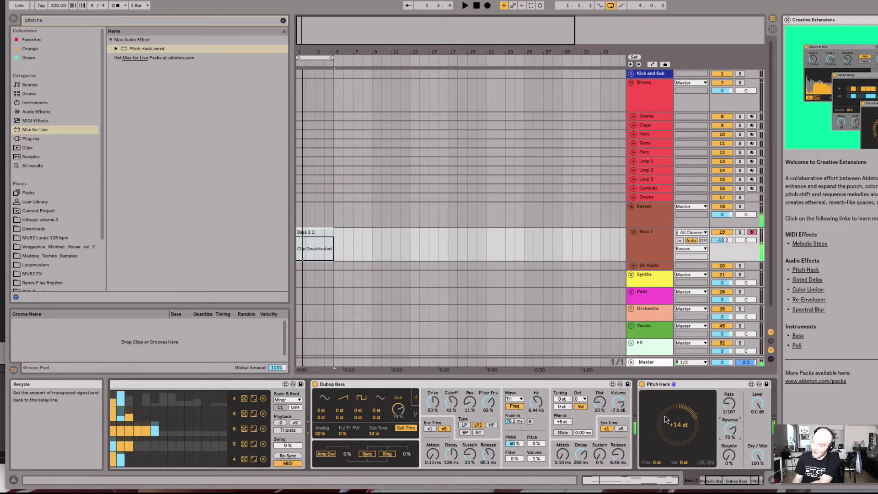
pyautogui.moveTo(679, 425); pyautogui.dragTo(679, 430)
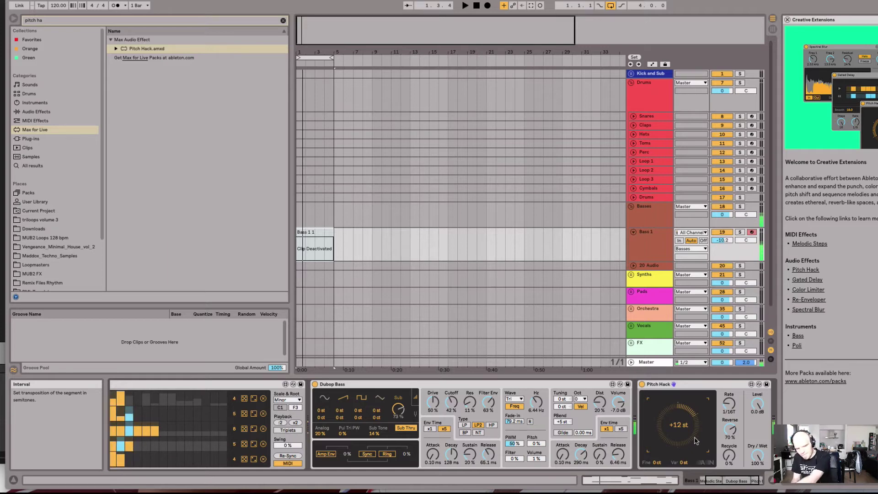
pyautogui.moveTo(722, 450); pyautogui.dragTo(756, 454)
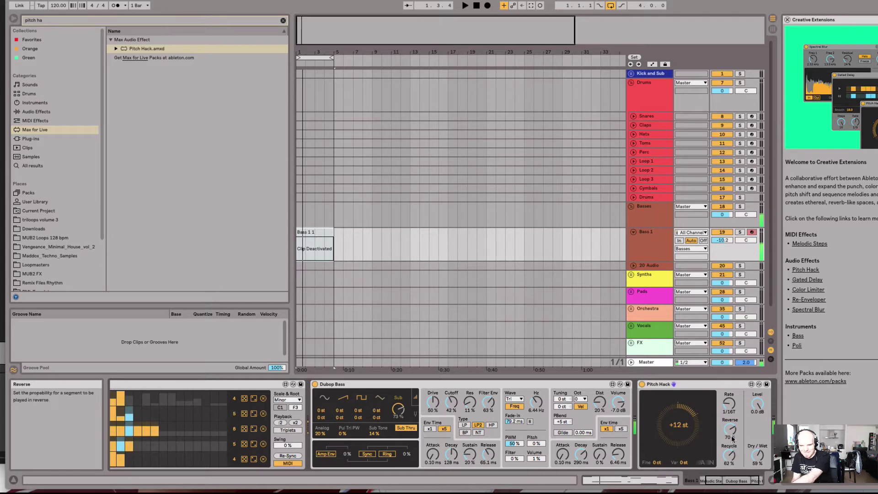
# Try Pitch Hack with a +1 st interval, 0% Reverse, 1/128 Rate and 95% Recycle, and remove it from Bass 1.
pyautogui.moveTo(730, 430); pyautogui.dragTo(730, 453)
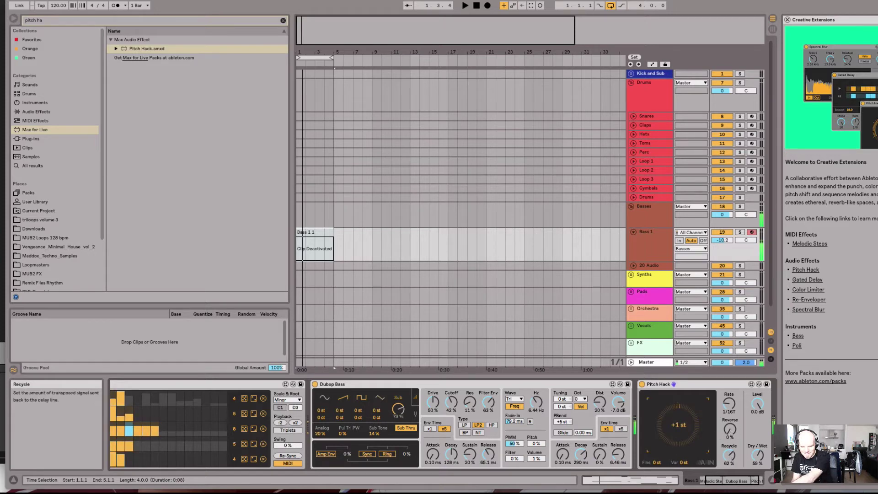
pyautogui.moveTo(731, 436); pyautogui.dragTo(731, 430)
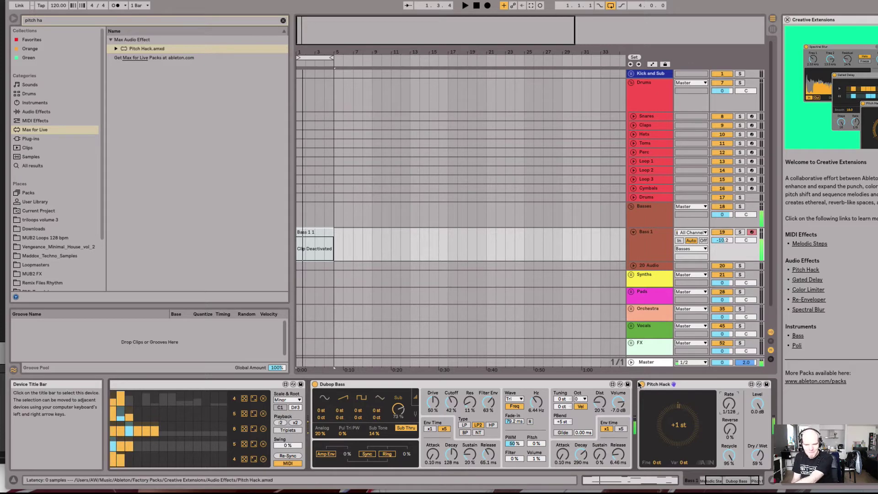
pyautogui.click(698, 384)
pyautogui.press('Delete')
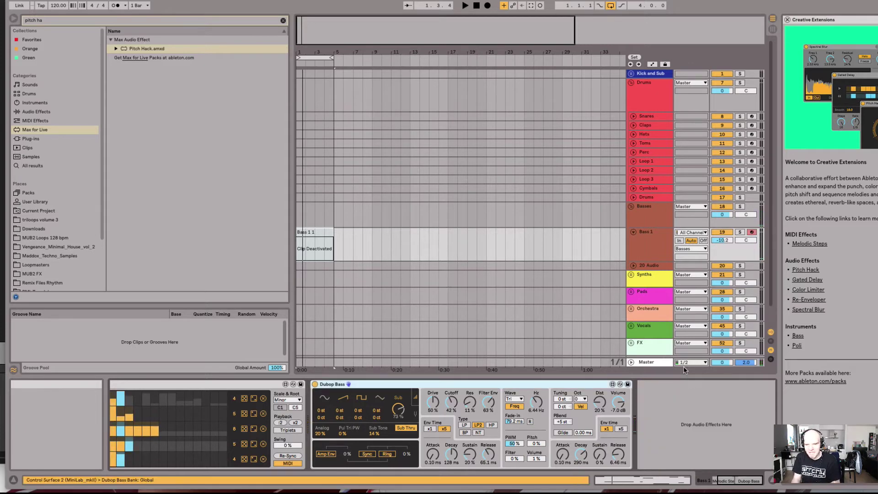
# Search the Max for Live devices for "gated" and load Gated Delay onto the Bass 1 track.
pyautogui.click(103, 20)
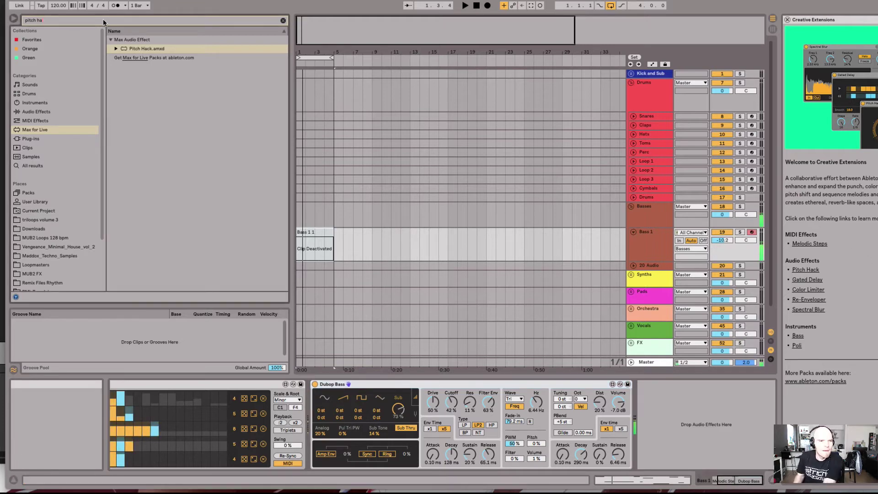
pyautogui.doubleClick(103, 20)
pyautogui.hotkey('ctrl', 'a')
pyautogui.write('ga')
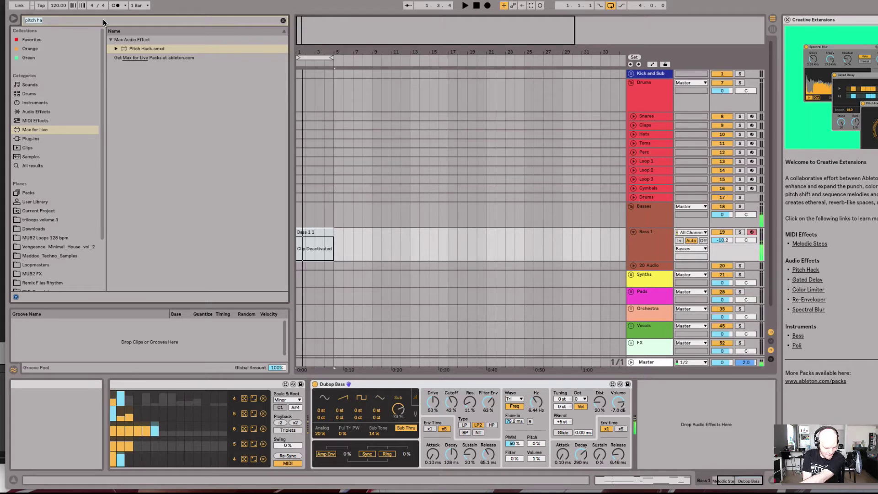
pyautogui.write('ted')
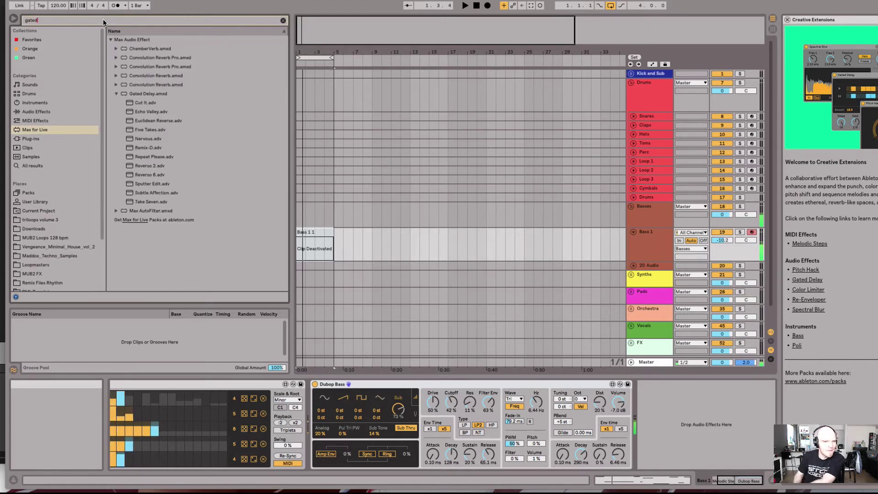
pyautogui.doubleClick(146, 93)
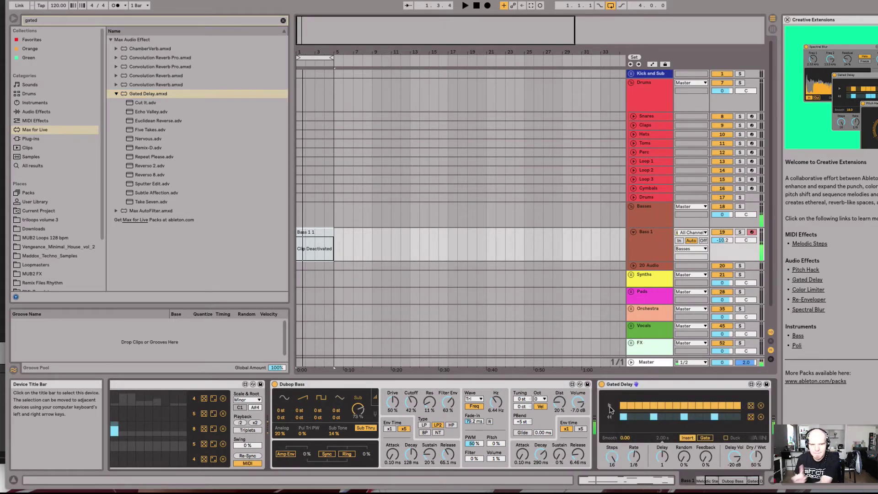
# Start playback and randomise Gated Delay's forward and backward steps.
pyautogui.press('space')
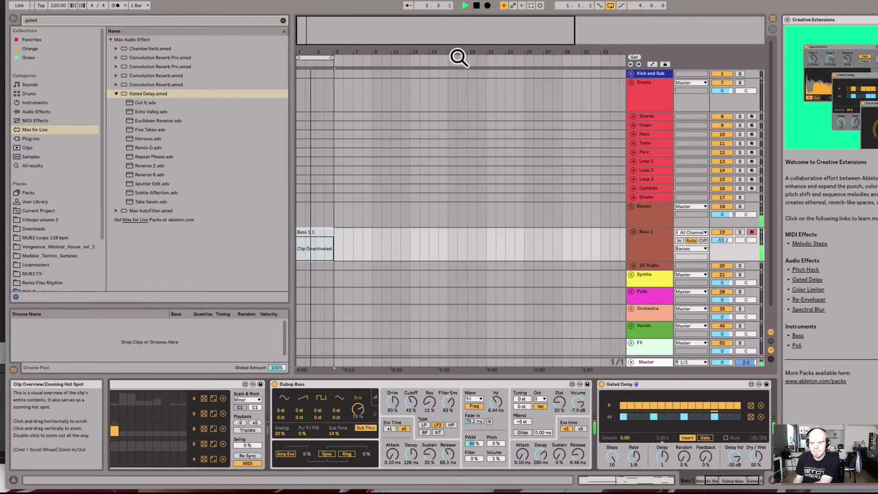
pyautogui.click(751, 406)
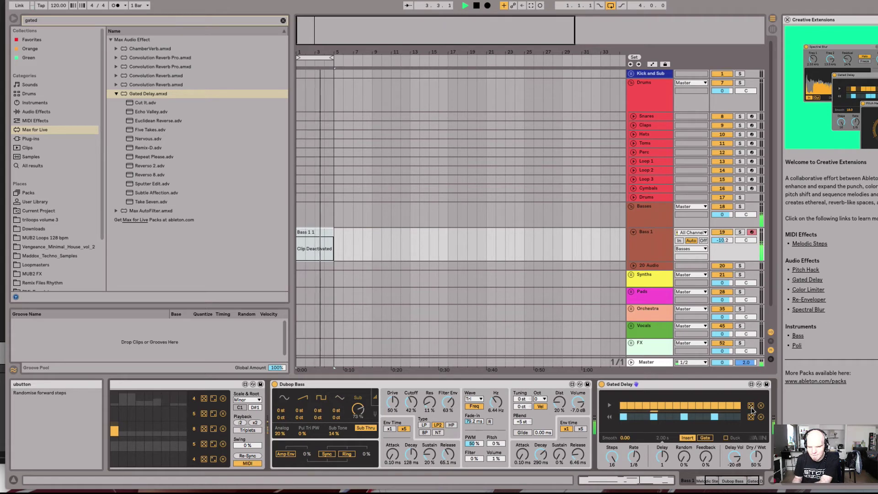
pyautogui.click(751, 416)
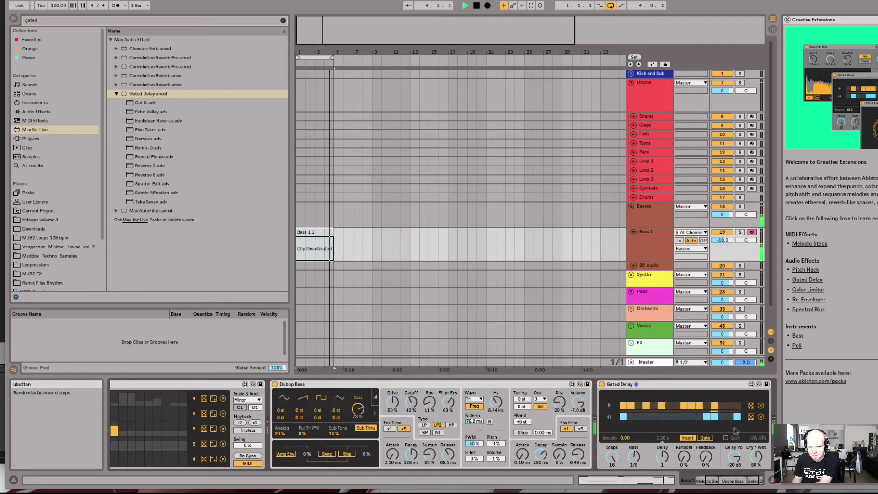
# Set Gated Delay's Rate to 1/16, Delay to 1/5 and Feedback to 95%.
pyautogui.moveTo(635, 457); pyautogui.dragTo(635, 461)
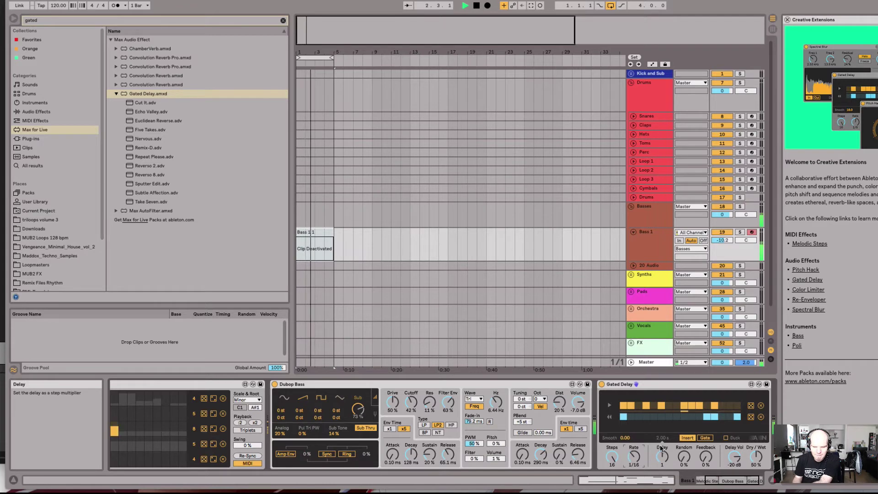
pyautogui.press('Down')
pyautogui.moveTo(661, 459); pyautogui.dragTo(661, 468)
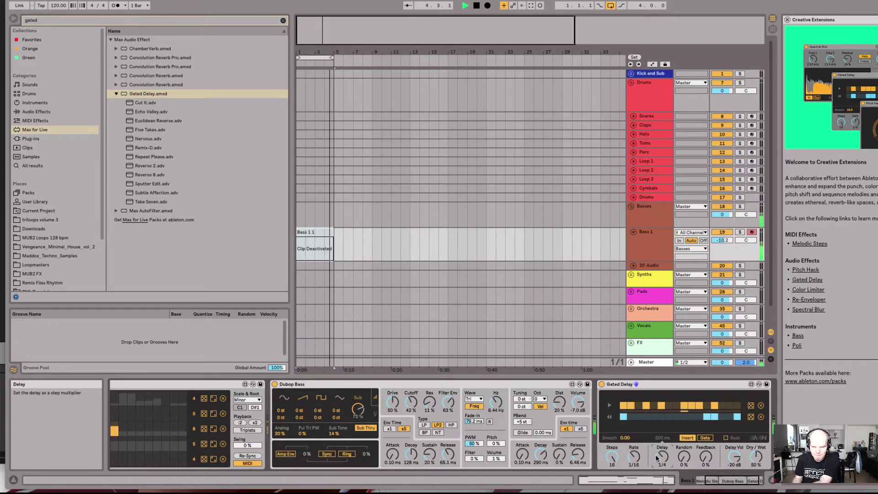
pyautogui.moveTo(662, 456)
pyautogui.mouseDown()
pyautogui.moveTo(662, 439)
pyautogui.moveTo(662, 471)
pyautogui.mouseUp()
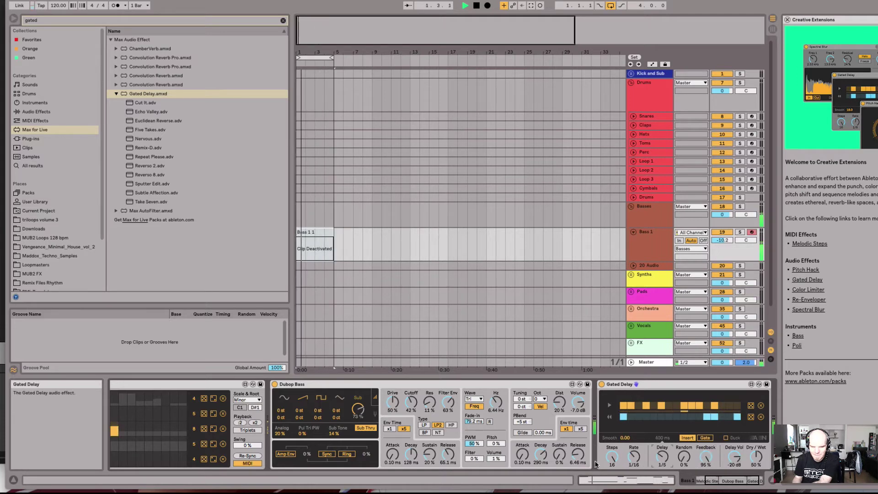
# Shorten the Gated Delay sequence to 8 steps with 0% Feedback, 50% Dry/Wet, 0.0 dB Delay Vol and 8.66 Smooth.
pyautogui.moveTo(612, 456); pyautogui.dragTo(612, 478)
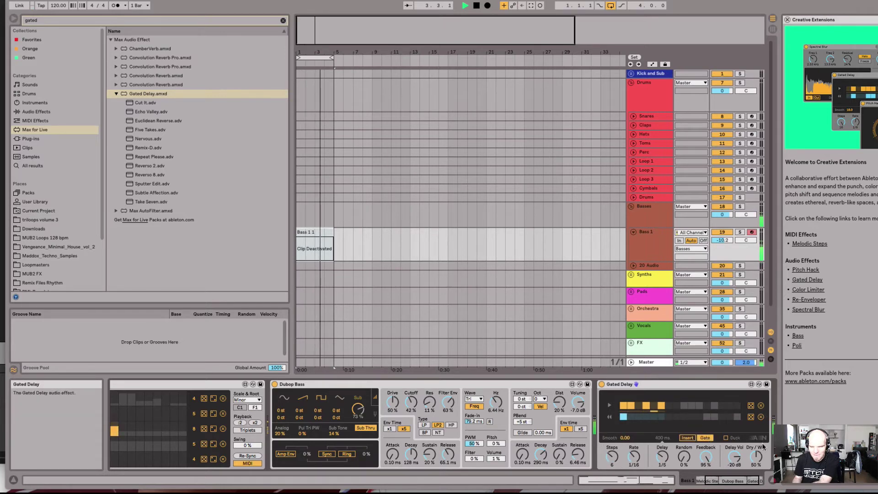
pyautogui.moveTo(705, 457); pyautogui.dragTo(706, 489)
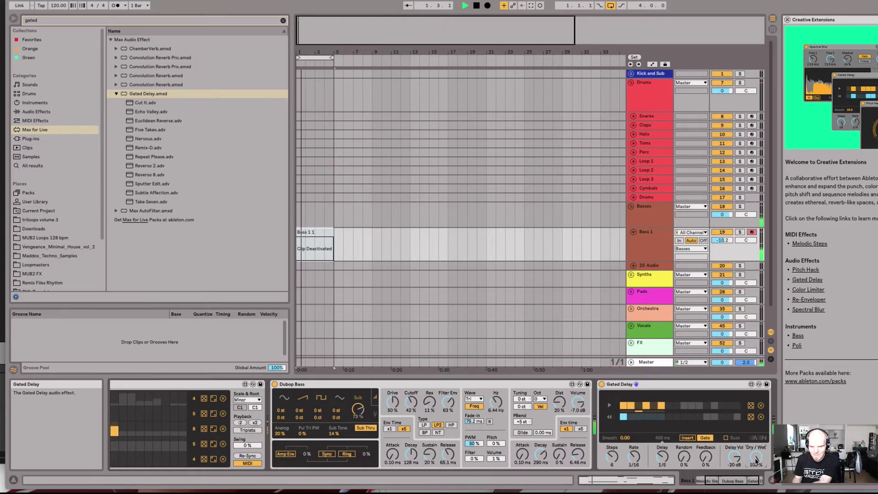
pyautogui.moveTo(756, 459)
pyautogui.mouseDown()
pyautogui.moveTo(734, 441)
pyautogui.moveTo(755, 452)
pyautogui.mouseUp()
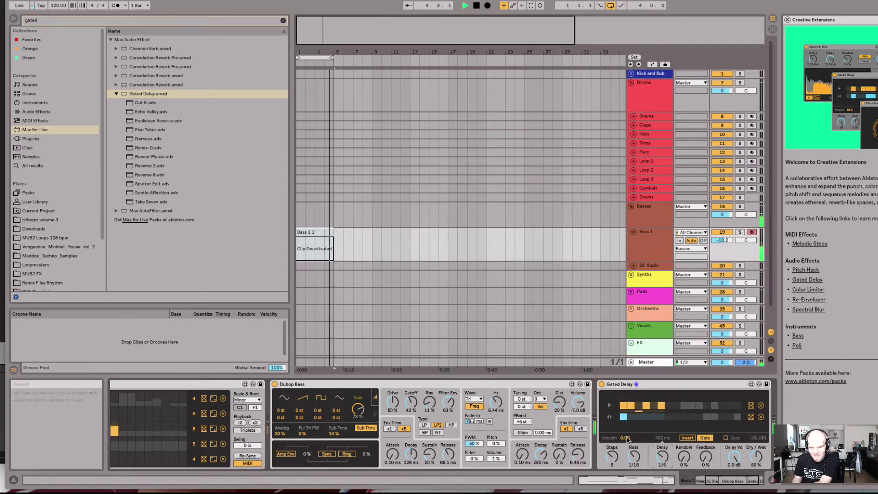
pyautogui.moveTo(626, 438); pyautogui.dragTo(625, 428)
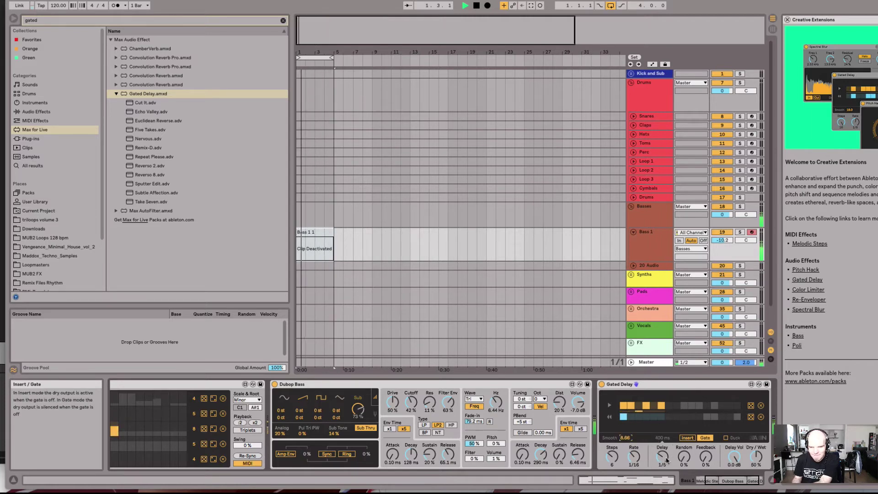
# Set Gated Delay's Rate to 1/16T and Delay to 1/2, and randomise its forward and backward steps again.
pyautogui.moveTo(662, 457); pyautogui.dragTo(612, 450)
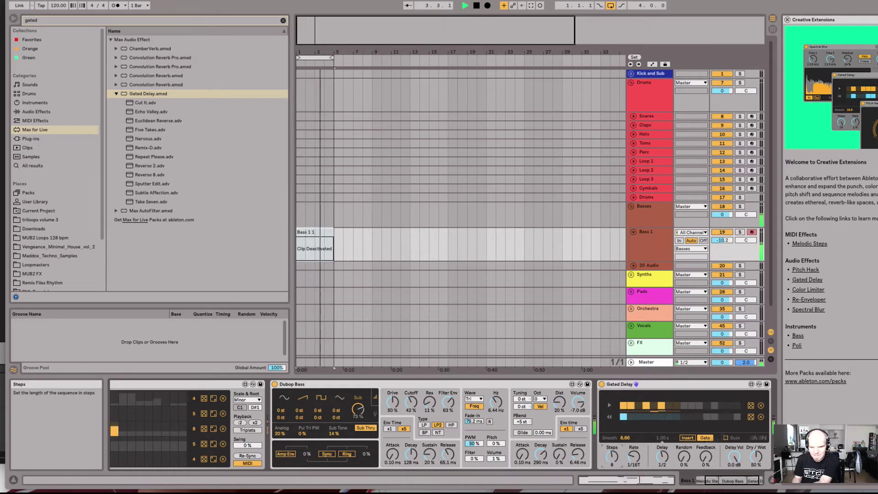
pyautogui.click(751, 407)
pyautogui.click(752, 406)
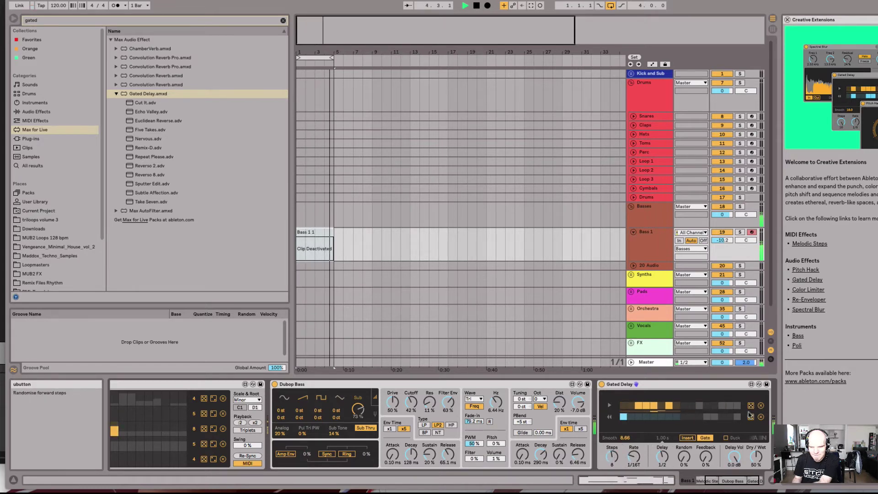
pyautogui.click(751, 417)
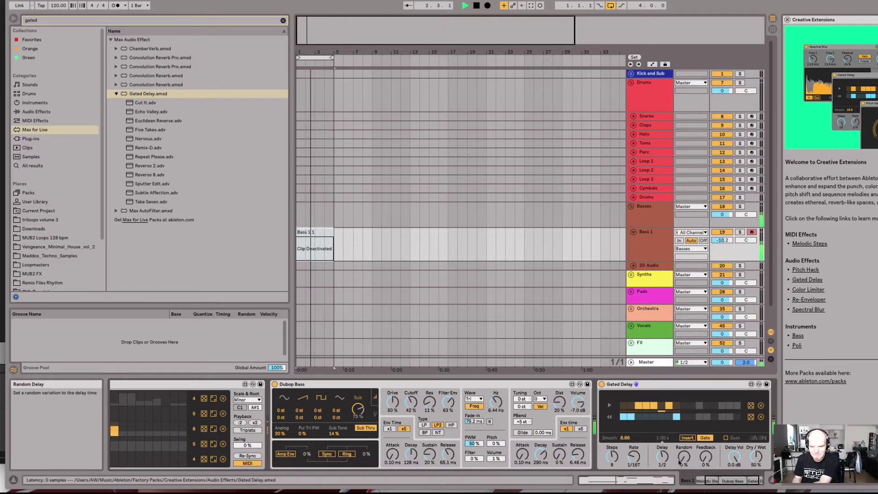
# Try Gated Delay with a 1/8D Rate and a Delay of 1, and remove it from Bass 1.
pyautogui.moveTo(634, 457); pyautogui.dragTo(634, 443)
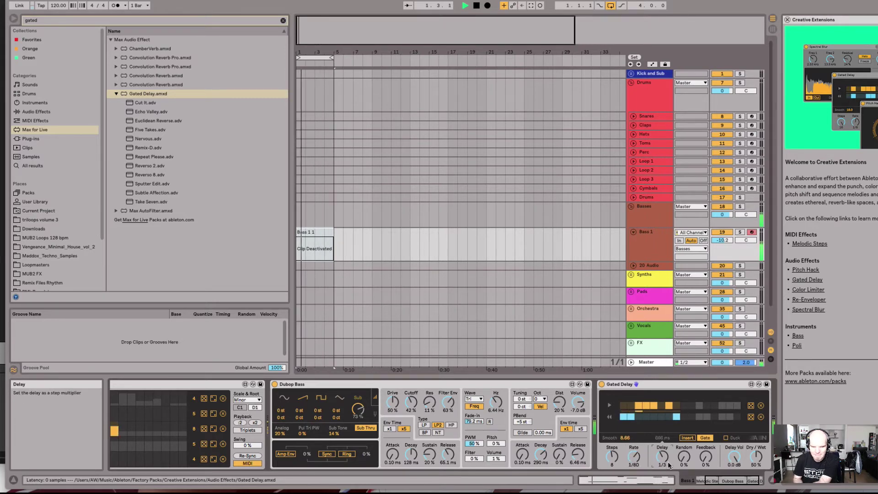
pyautogui.press('Up')
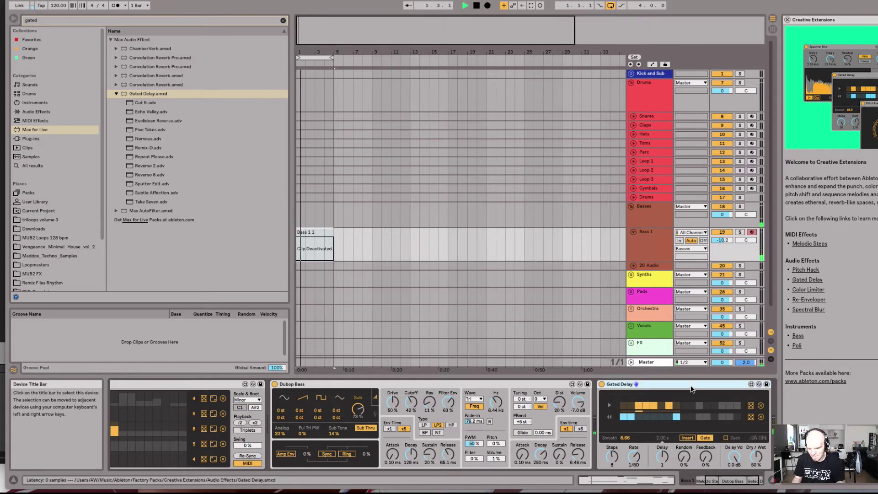
pyautogui.press('Delete')
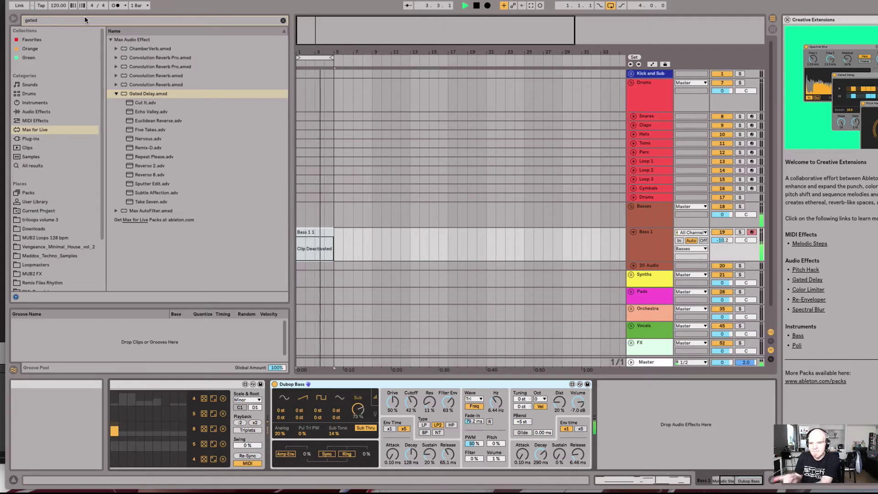
# Search the Max for Live devices for "blur" and load Spectral Blur onto the Bass 1 track.
pyautogui.click(57, 19)
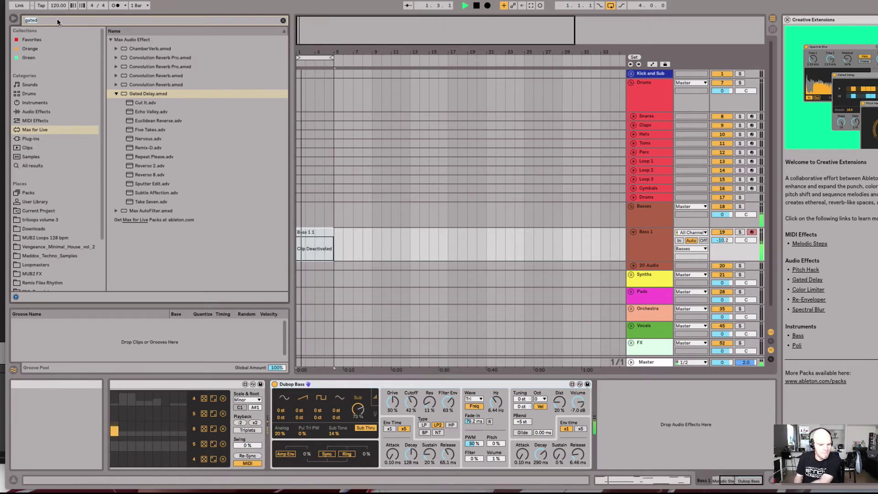
pyautogui.write('blur')
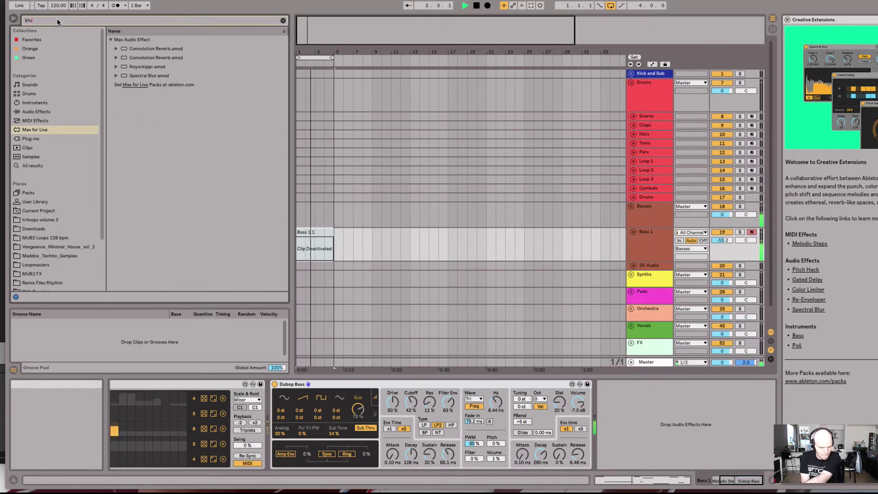
pyautogui.doubleClick(149, 57)
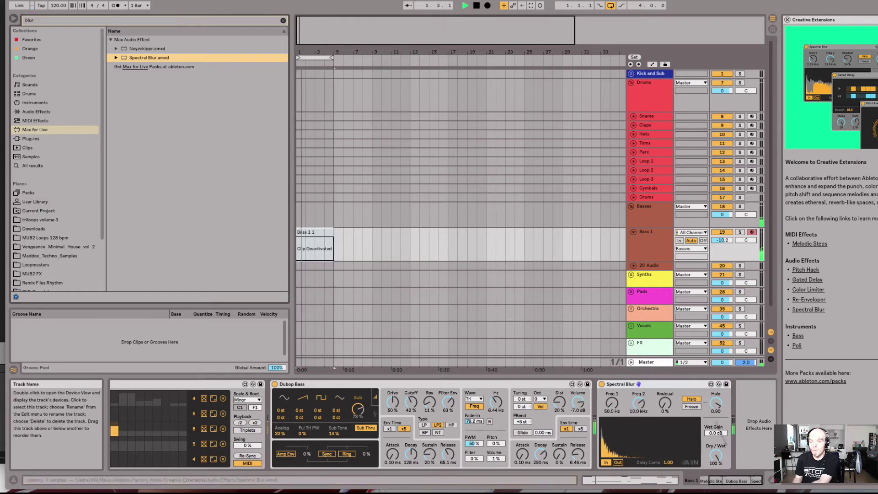
# Set Spectral Blur's Dry/Wet to 53%.
pyautogui.moveTo(716, 457); pyautogui.dragTo(716, 493)
pyautogui.click(805, 0)
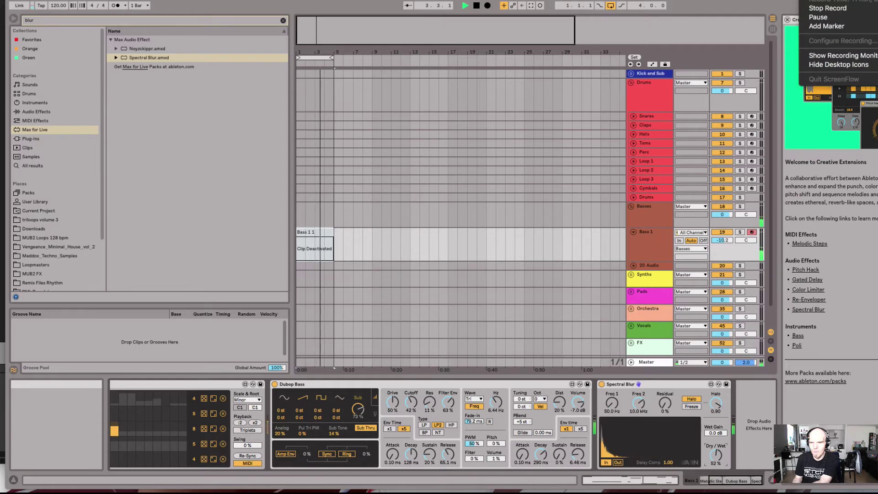
pyautogui.press('Escape')
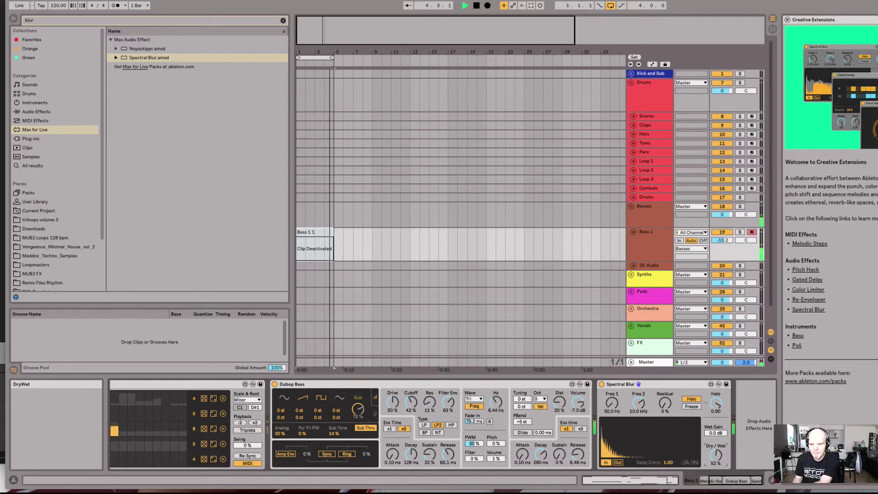
pyautogui.moveTo(716, 457); pyautogui.dragTo(716, 456)
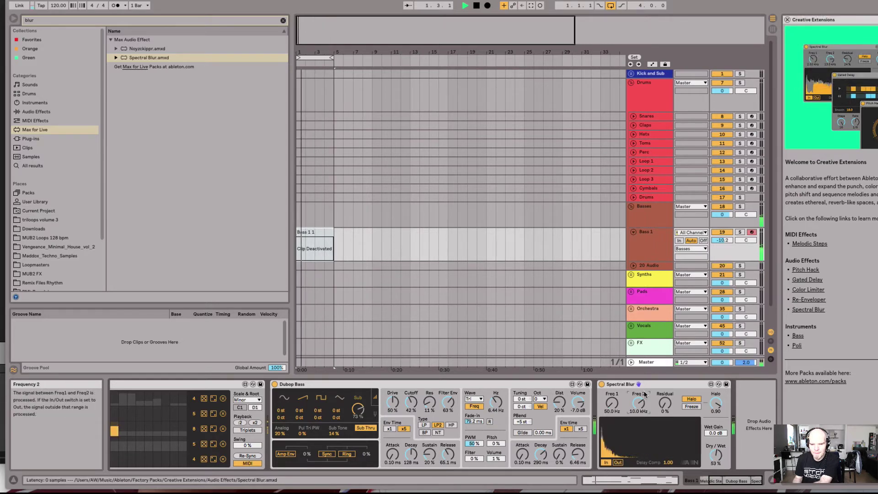
# Set Spectral Blur's Freq 2 to 15.5 kHz, try Freeze mode, and return to Halo mode with Halo at 0.81.
pyautogui.moveTo(639, 403); pyautogui.dragTo(716, 386)
pyautogui.click(693, 407)
pyautogui.click(695, 400)
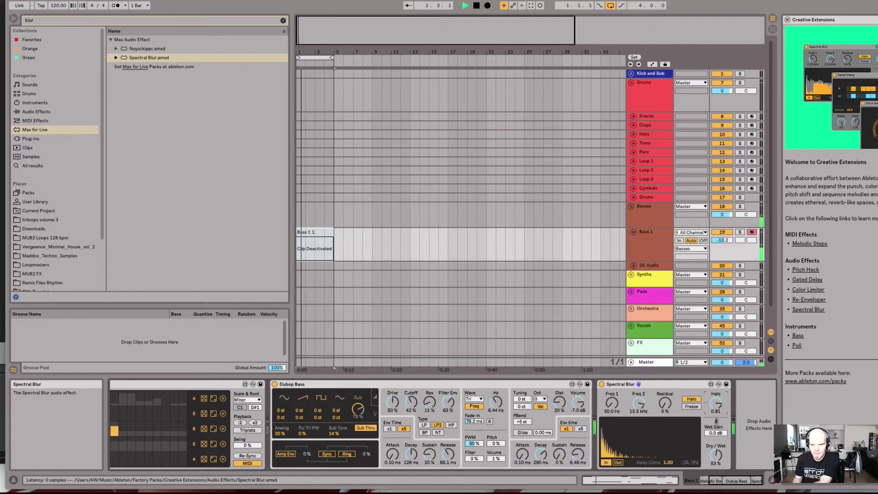
pyautogui.moveTo(716, 433)
pyautogui.mouseDown()
pyautogui.moveTo(716, 419)
pyautogui.moveTo(716, 450)
pyautogui.mouseUp()
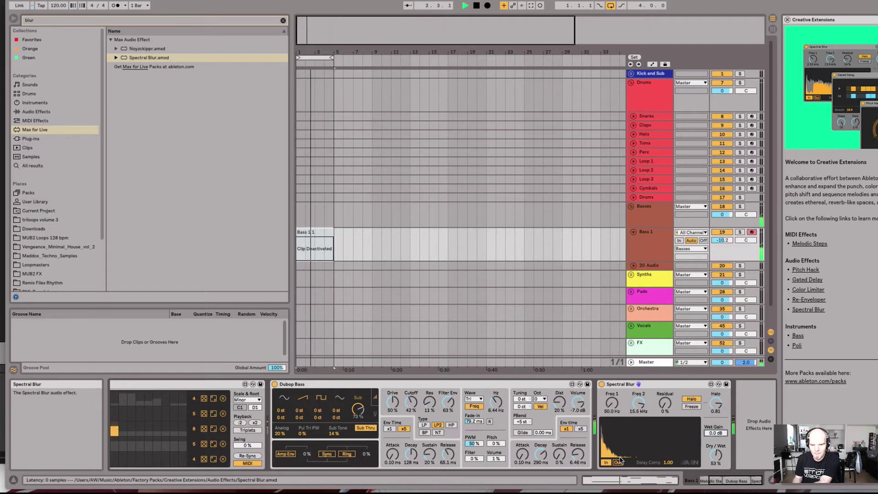
# Try Spectral Blur at 73% Dry/Wet, and set Halo to 0.05 with Dry/Wet at 100%.
pyautogui.click(667, 463)
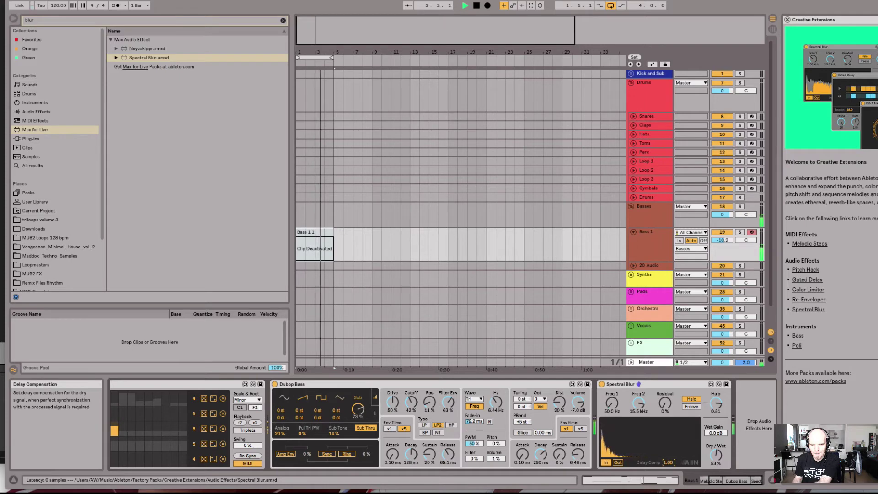
pyautogui.moveTo(668, 462); pyautogui.dragTo(716, 453)
pyautogui.click(717, 456)
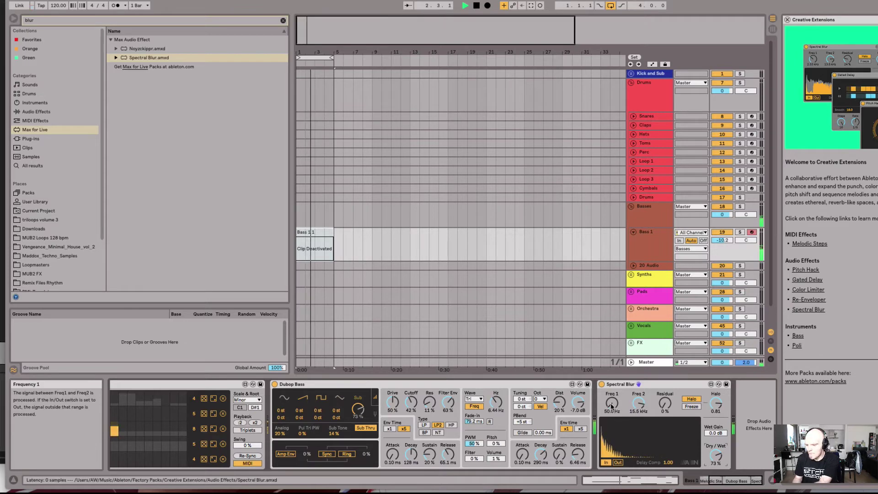
pyautogui.moveTo(716, 403); pyautogui.dragTo(710, 455)
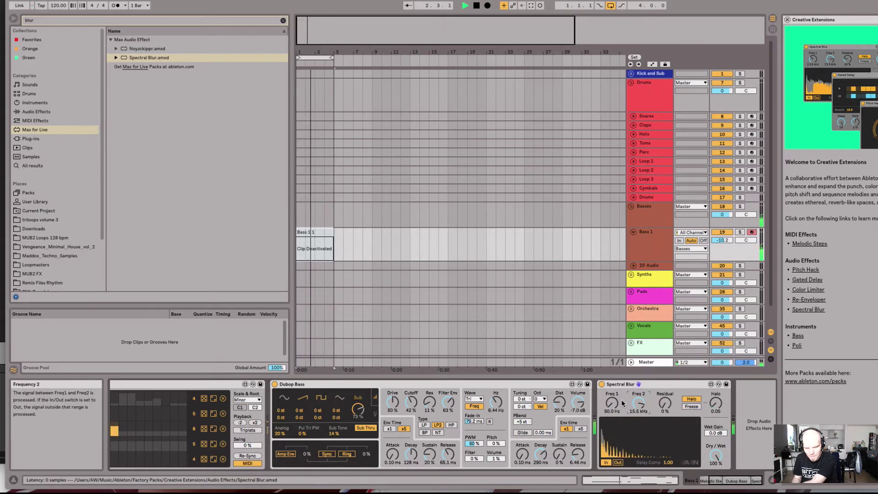
# Set Spectral Blur to Freq 1 about 495 Hz, Freq 2 6.80 kHz, Residual 21%, Delay Comp 0.00, Halo 0.68 and Dry/Wet 61%.
pyautogui.moveTo(616, 404); pyautogui.dragTo(617, 394)
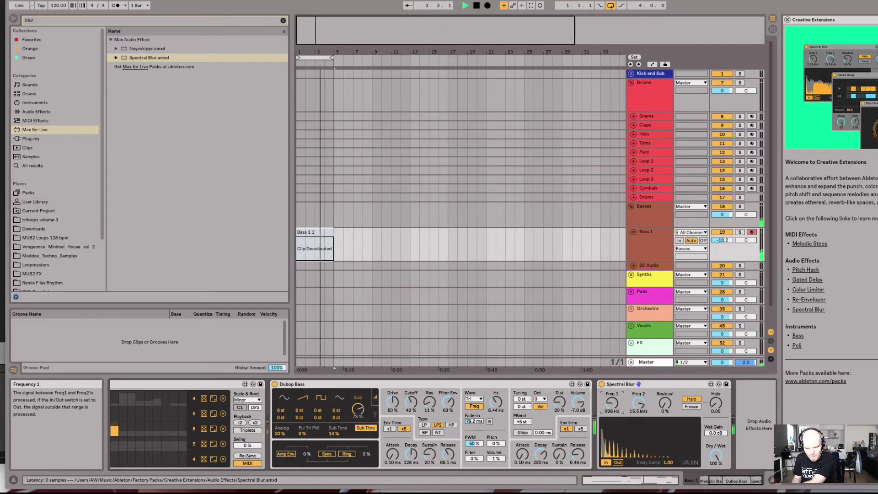
pyautogui.moveTo(668, 463); pyautogui.dragTo(668, 473)
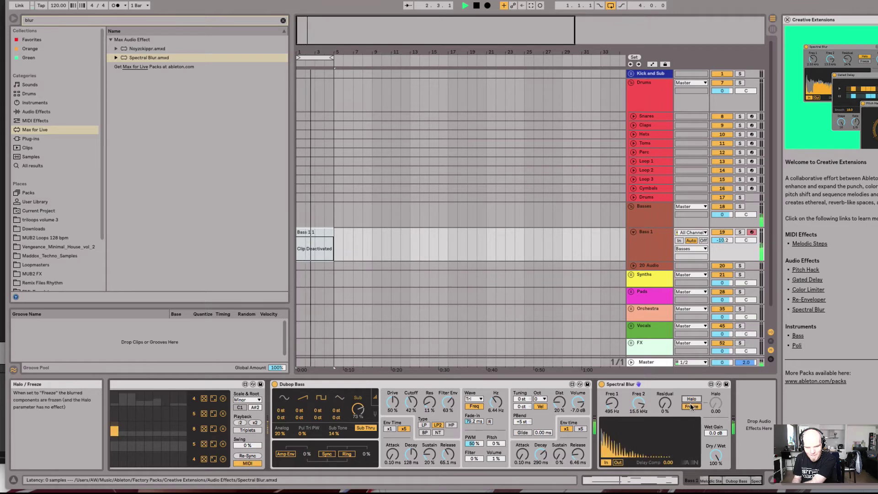
pyautogui.moveTo(665, 403)
pyautogui.mouseDown()
pyautogui.moveTo(665, 384)
pyautogui.moveTo(665, 397)
pyautogui.mouseUp()
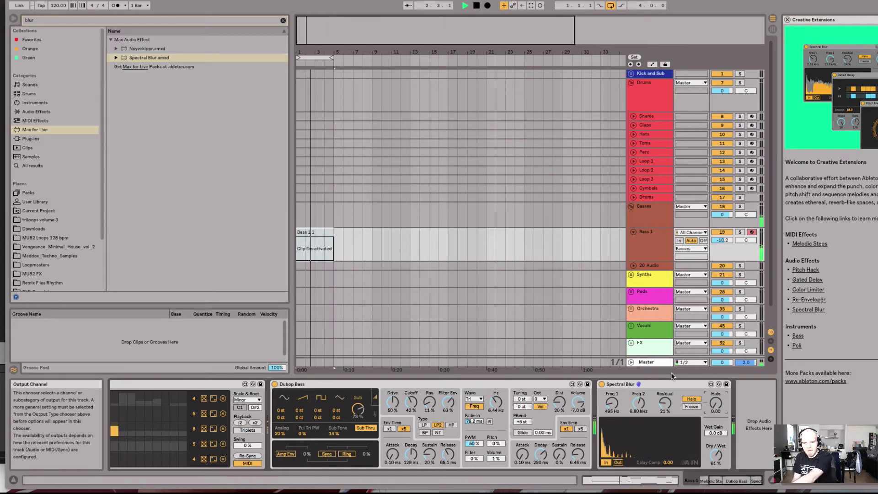
pyautogui.moveTo(716, 403); pyautogui.dragTo(716, 383)
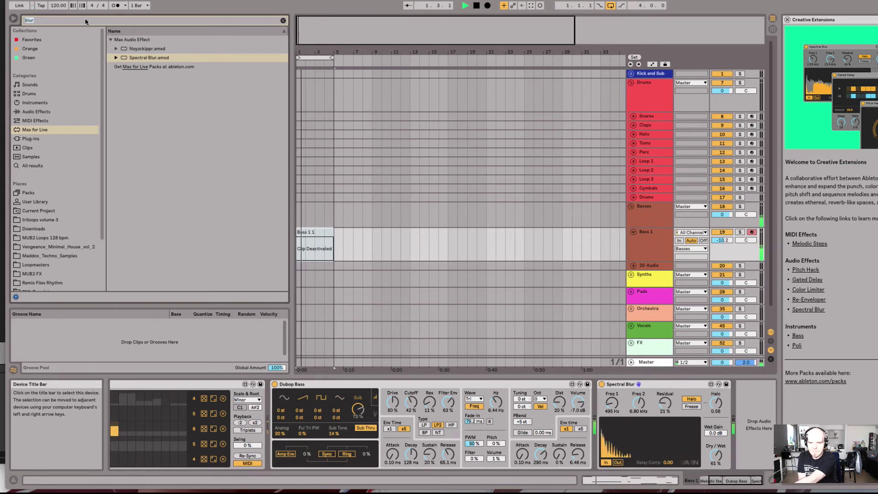
# Find the Re-Enveloper effect, add it after Spectral Blur on Bass 1, and set Split 1 to 1.52 kHz and Split 2 to 8.49 kHz.
pyautogui.write('re-')
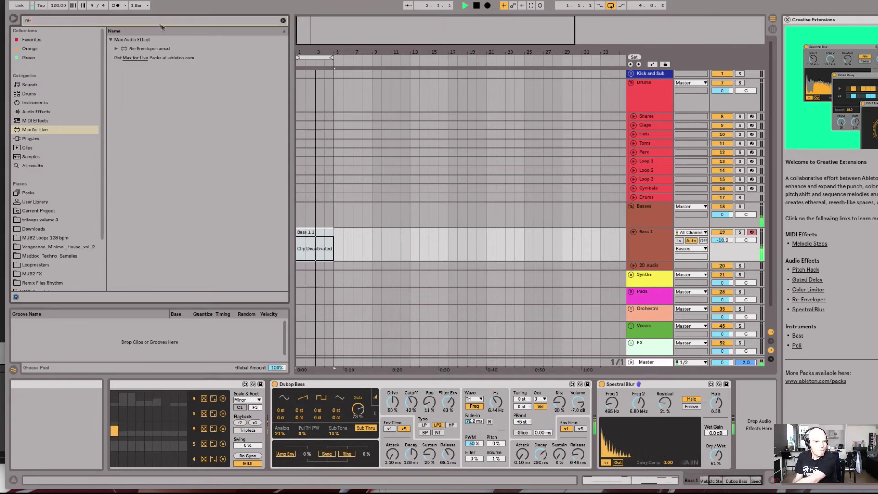
pyautogui.moveTo(159, 49); pyautogui.dragTo(536, 257)
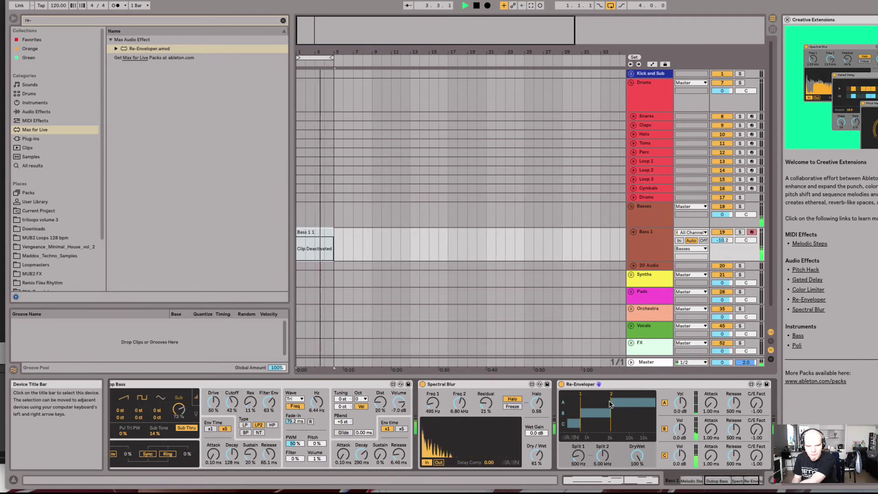
pyautogui.moveTo(605, 442); pyautogui.dragTo(605, 432)
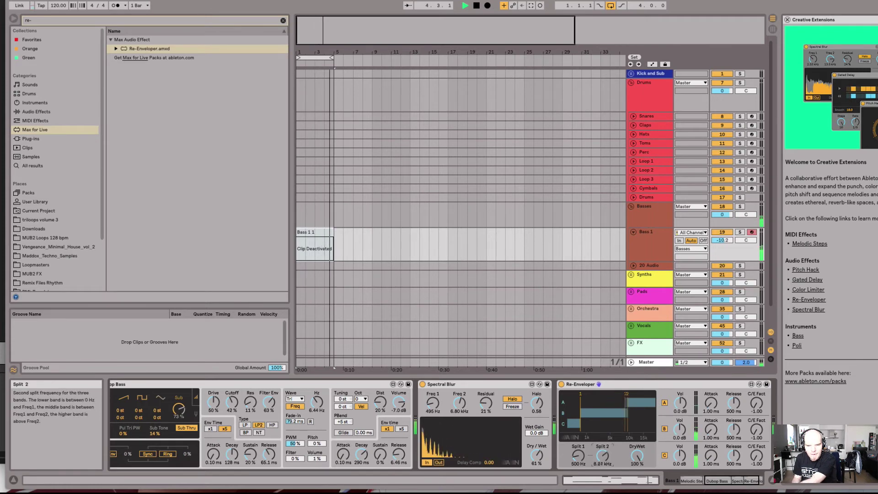
pyautogui.moveTo(579, 462); pyautogui.dragTo(579, 450)
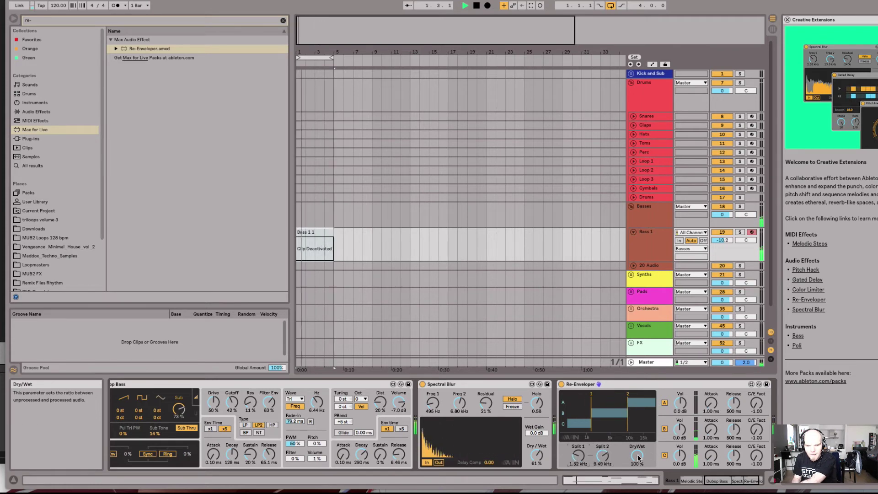
pyautogui.moveTo(637, 456); pyautogui.dragTo(637, 411)
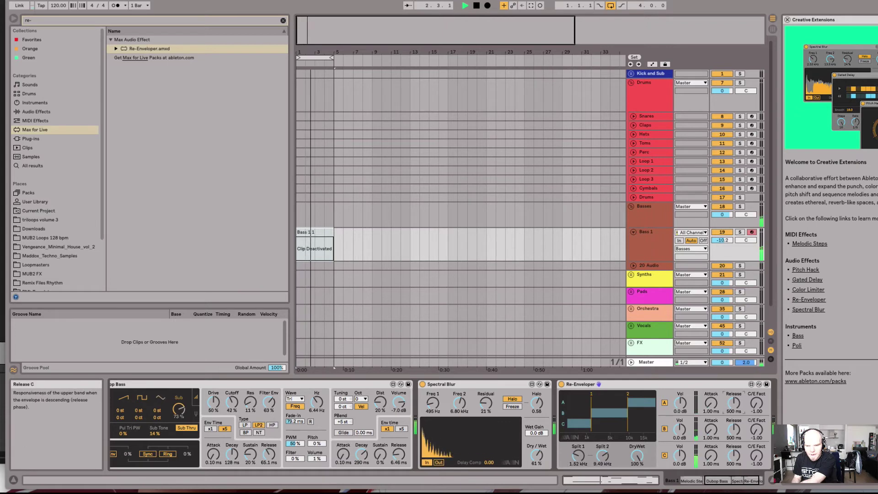
# Set Re-Enveloper's band A to 16 dB with C/E Fact 0.81 and band B to 4.0 dB with C/E Fact 0.12, comparing band A off and on.
pyautogui.moveTo(734, 429); pyautogui.dragTo(757, 446)
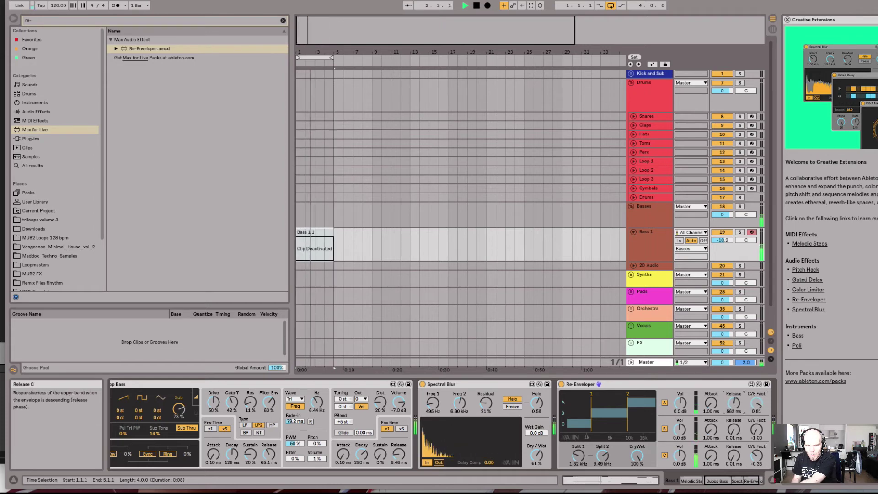
pyautogui.moveTo(734, 403); pyautogui.dragTo(734, 407)
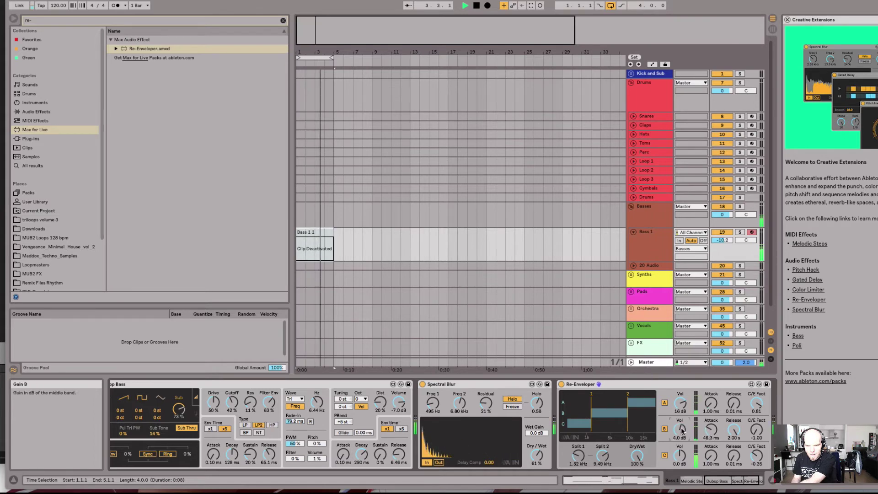
pyautogui.click(665, 402)
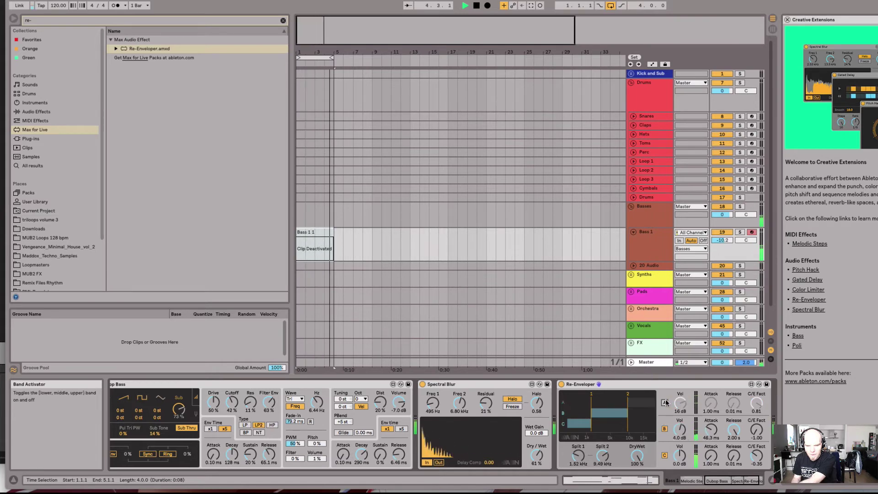
pyautogui.click(665, 403)
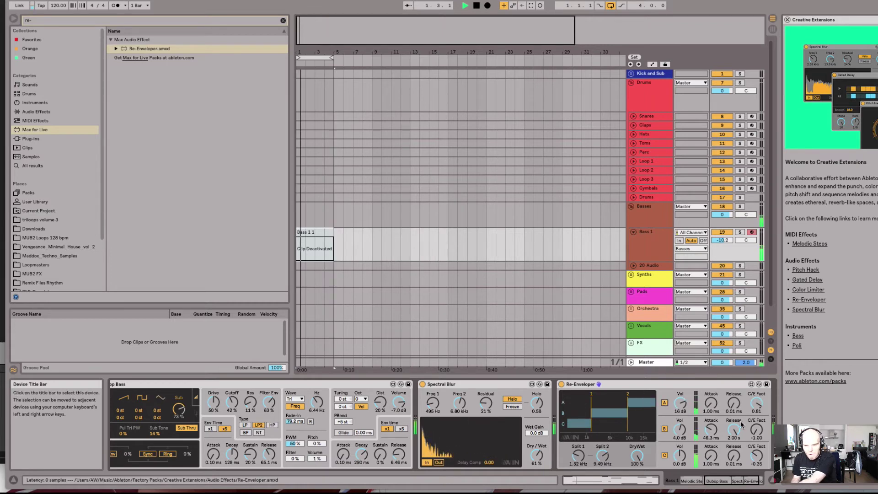
pyautogui.moveTo(757, 429); pyautogui.dragTo(757, 428)
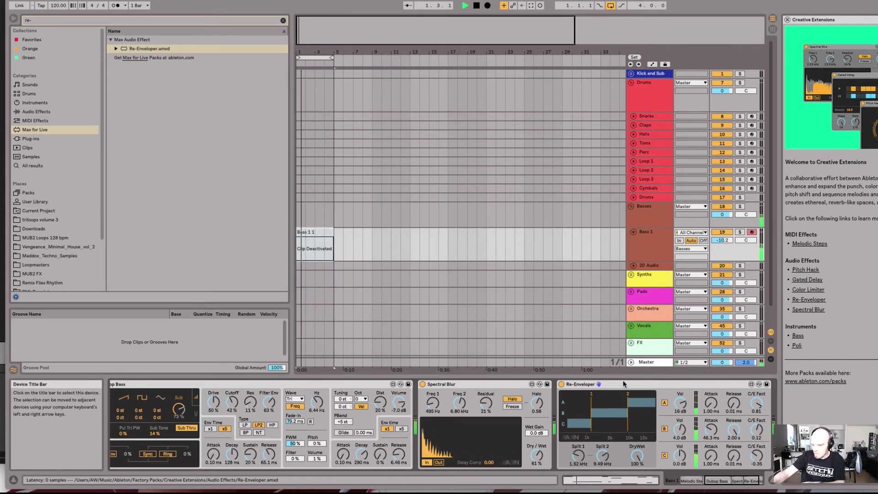
# Replace all notes in the Bass 1 clip with a single C2 note extended over the whole four-bar clip with Legato.
pyautogui.doubleClick(303, 231)
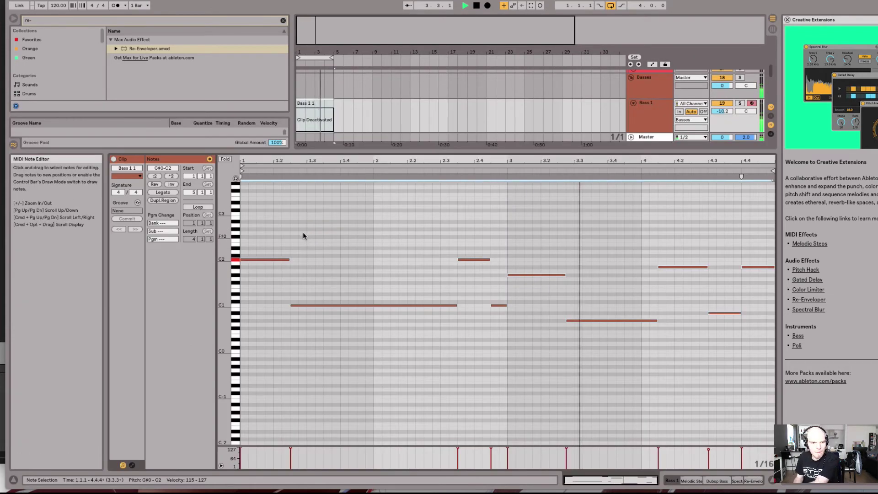
pyautogui.press('Delete')
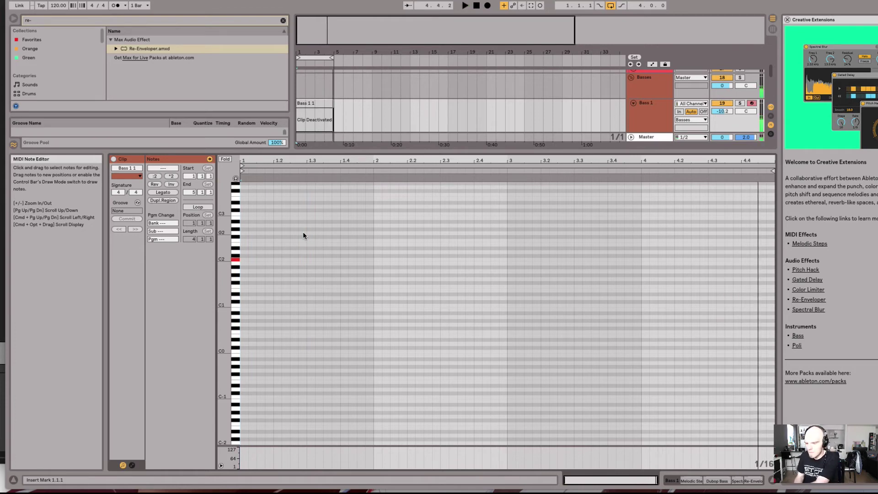
pyautogui.click(244, 260)
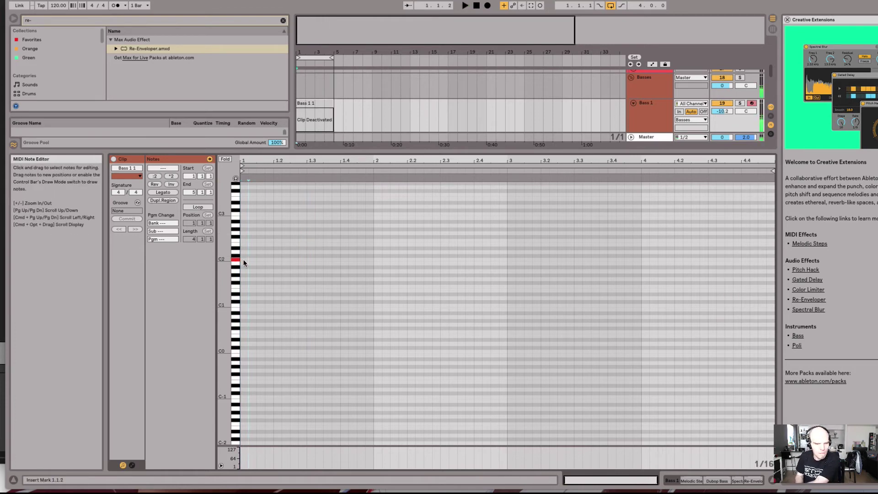
pyautogui.press('Home')
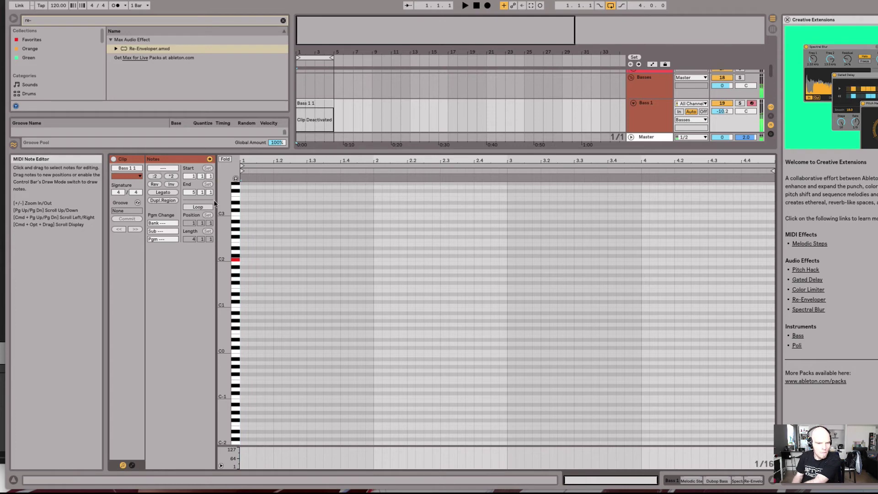
pyautogui.press('Right')
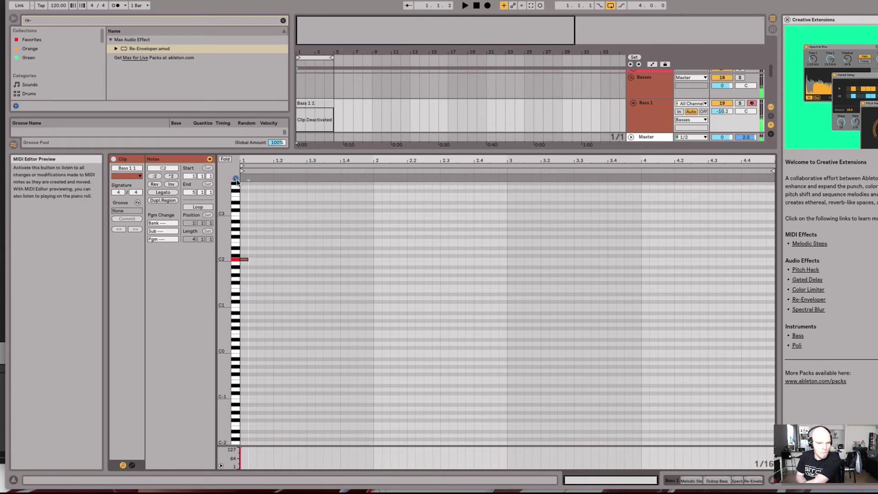
pyautogui.click(169, 192)
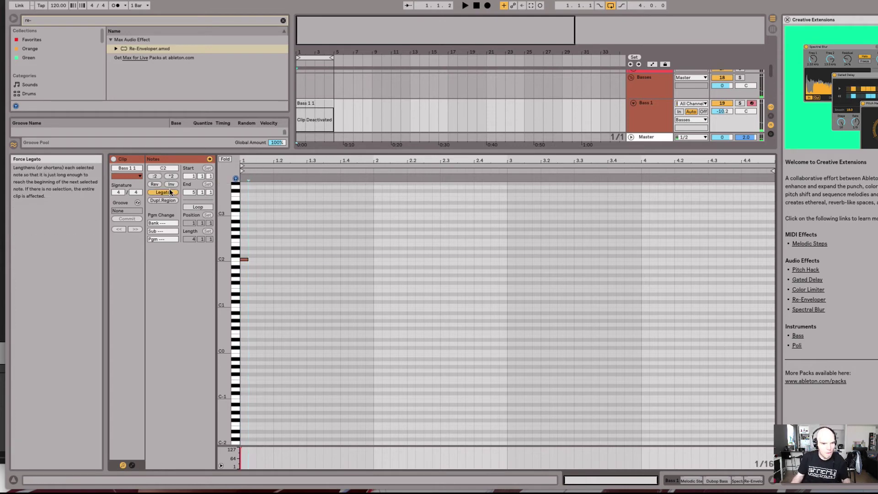
# Return to the device chain, reactivate the Bass 1 clip, and play it.
pyautogui.hotkey('shift', 'Tab')
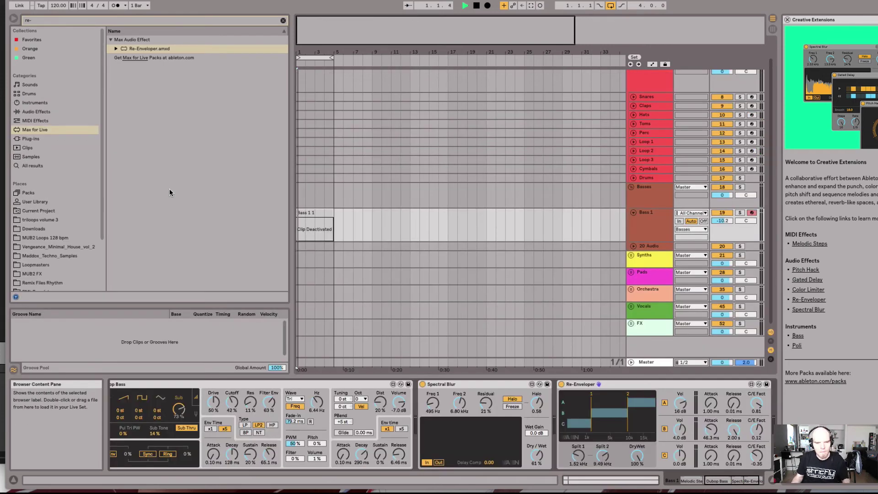
pyautogui.click(319, 212)
pyautogui.press('0')
pyautogui.press('space')
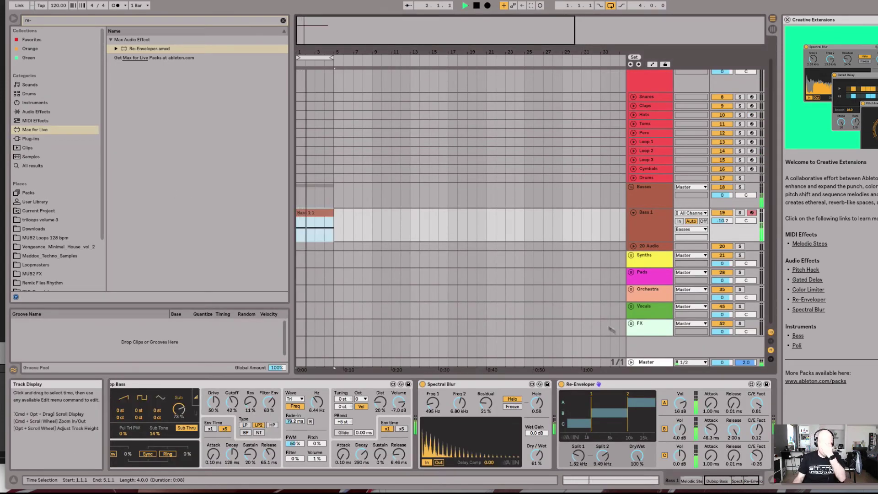
# Delete Re-Enveloper from the Bass 1 device chain.
pyautogui.click(685, 386)
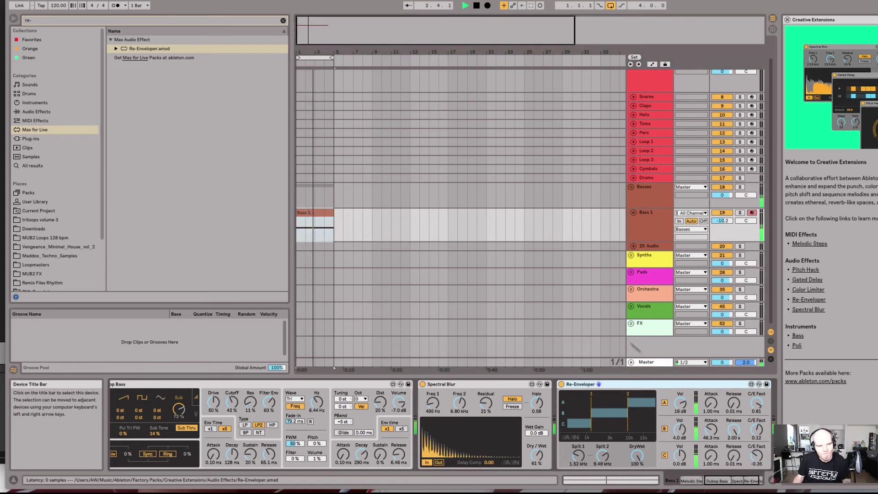
pyautogui.press('Delete')
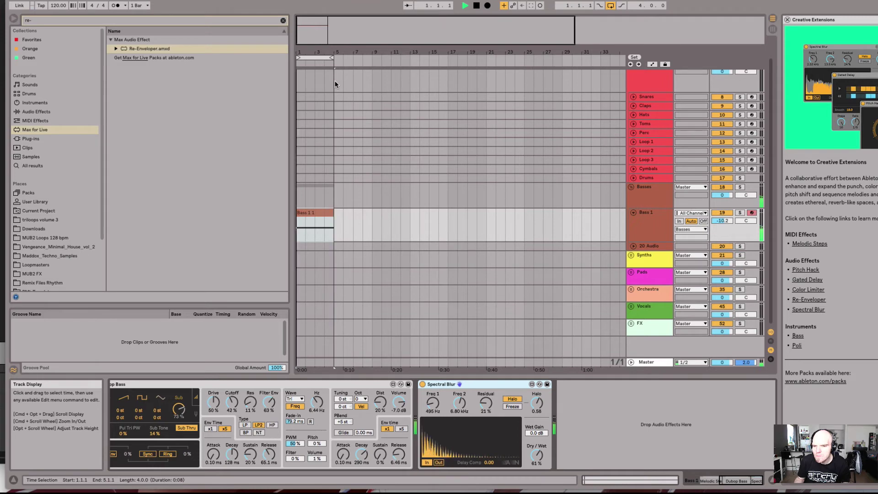
# Group the Dubop Bass instrument into an Instrument Rack.
pyautogui.hscroll(-5, 232, 453)
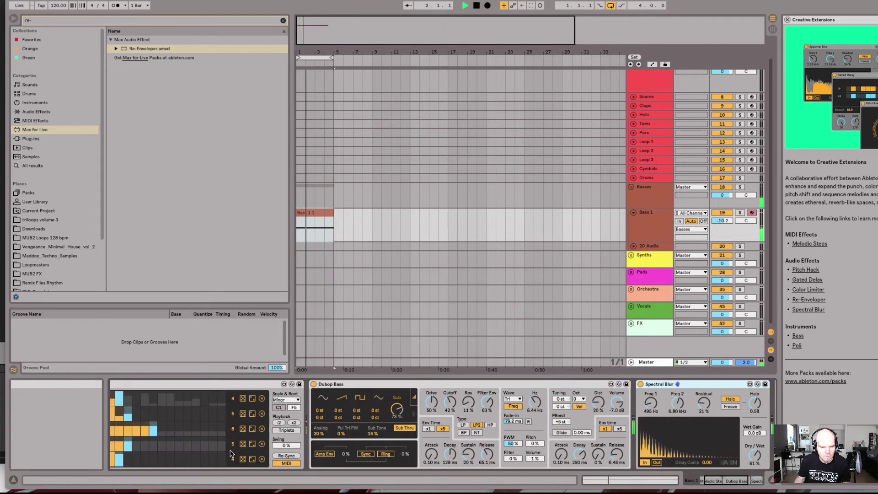
pyautogui.hscroll(-3, 230, 454)
pyautogui.click(432, 386)
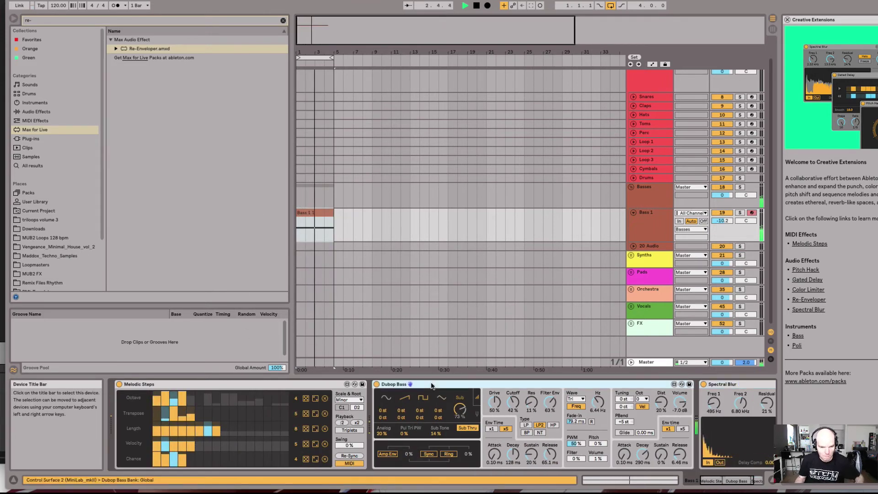
pyautogui.hotkey('ctrl', 'g')
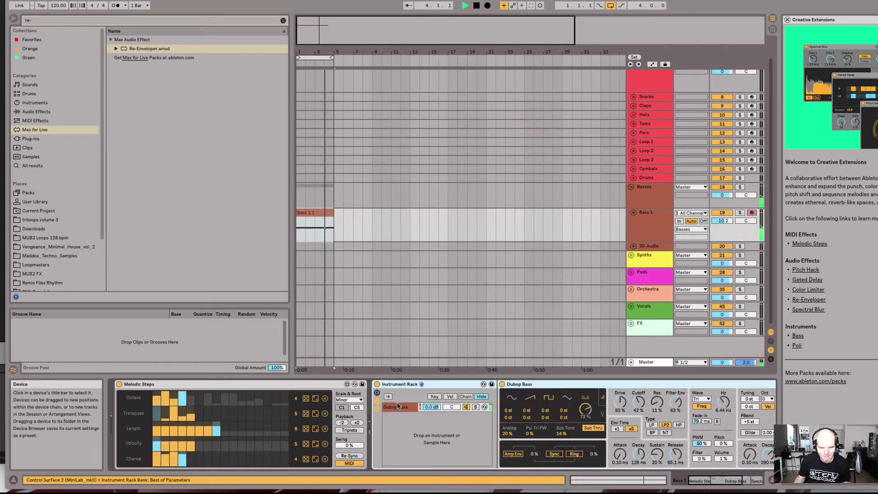
# Search the Max for Live devices for "poli" and add Poli as a second chain in the Instrument Rack.
pyautogui.click(92, 18)
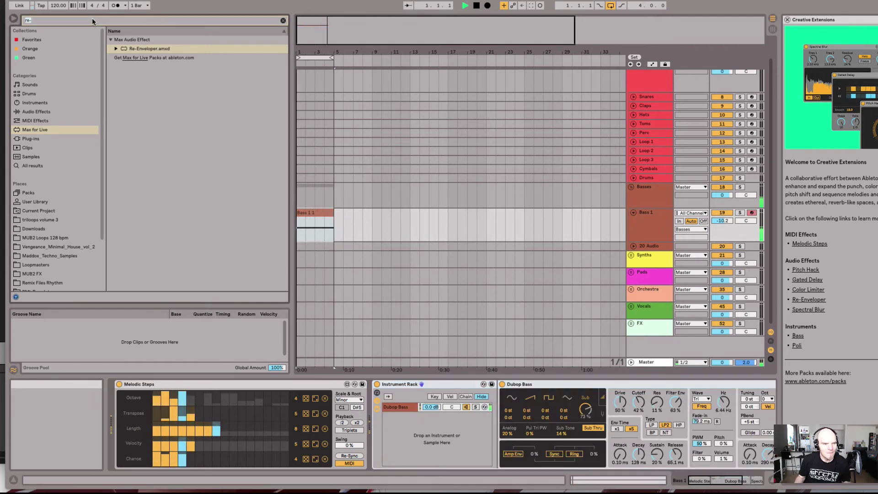
pyautogui.write('poli')
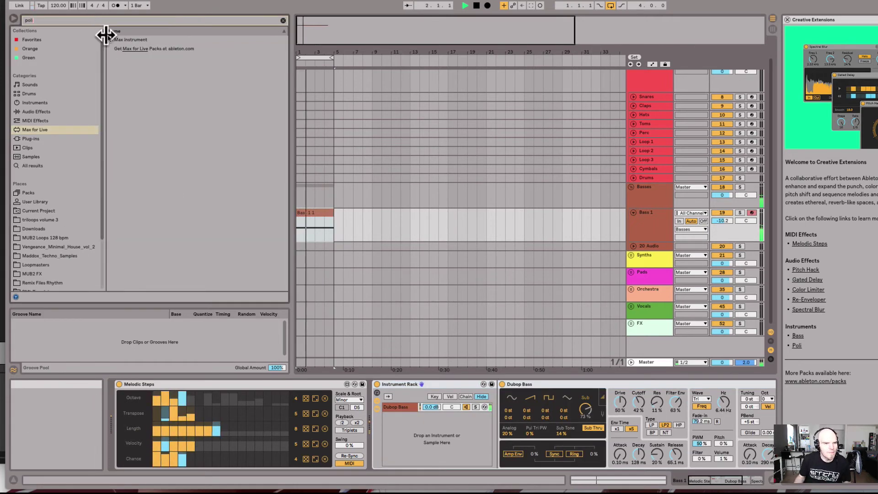
pyautogui.click(111, 41)
pyautogui.moveTo(142, 48); pyautogui.dragTo(416, 438)
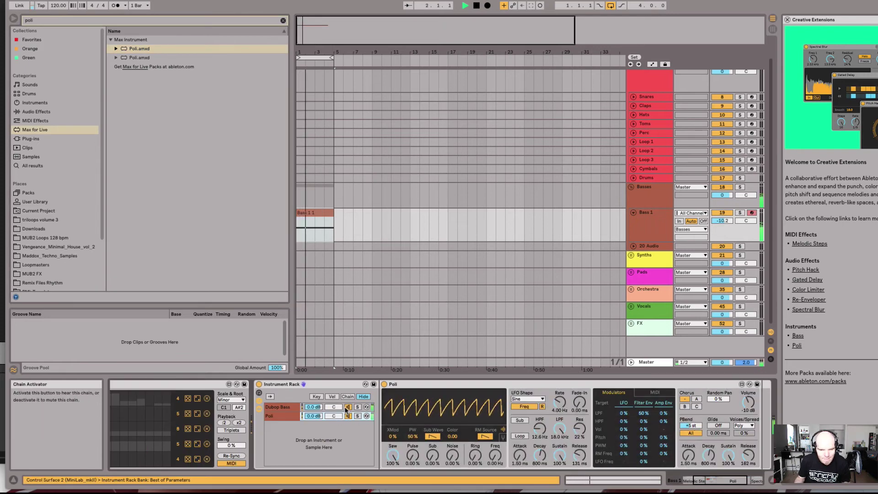
# On the rack's Dubop Bass chain, set Cutoff to 29%, Filter Env to 15% and the filter Decay to about 15 ms.
pyautogui.click(278, 407)
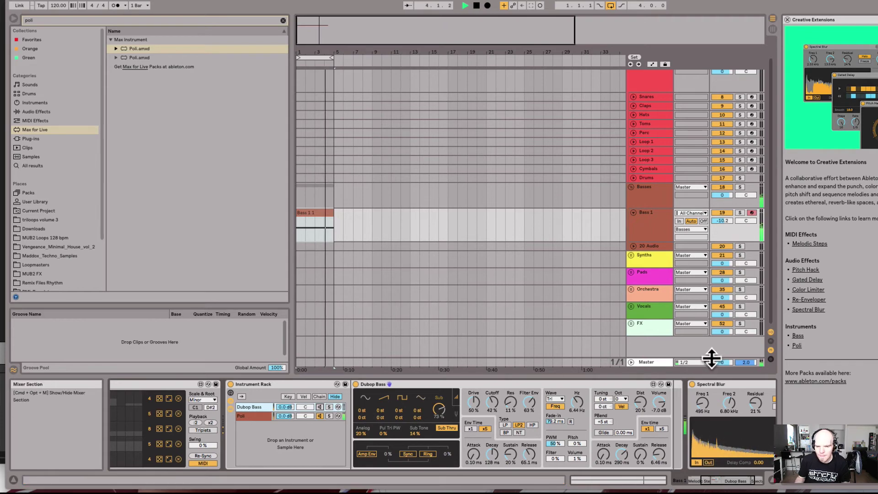
pyautogui.moveTo(492, 409); pyautogui.dragTo(492, 421)
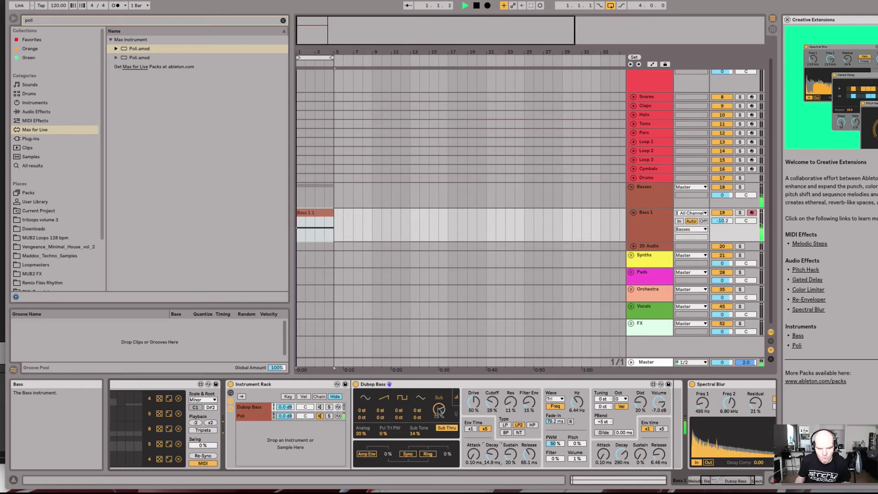
# On the Poli chain, set HPF to 8.00 Hz, LPF to 126 Hz, filter Decay to 223 ms and Volume to -4.2 dB.
pyautogui.click(260, 419)
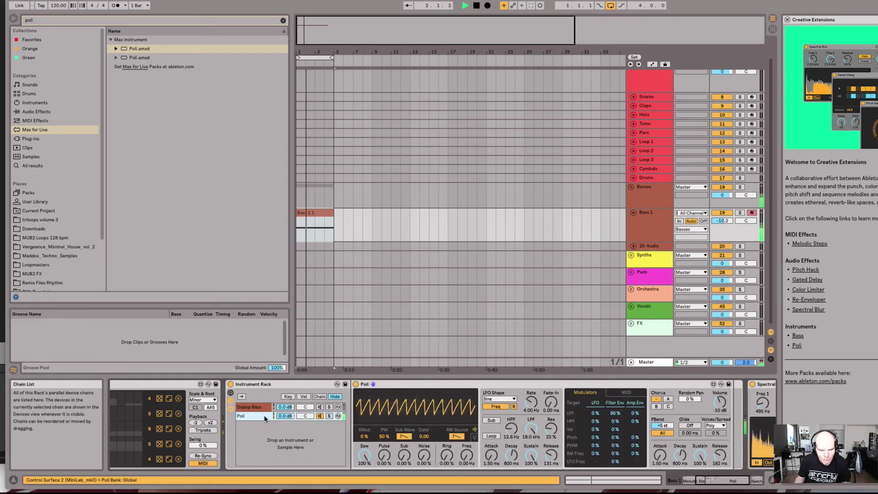
pyautogui.moveTo(535, 429); pyautogui.dragTo(534, 467)
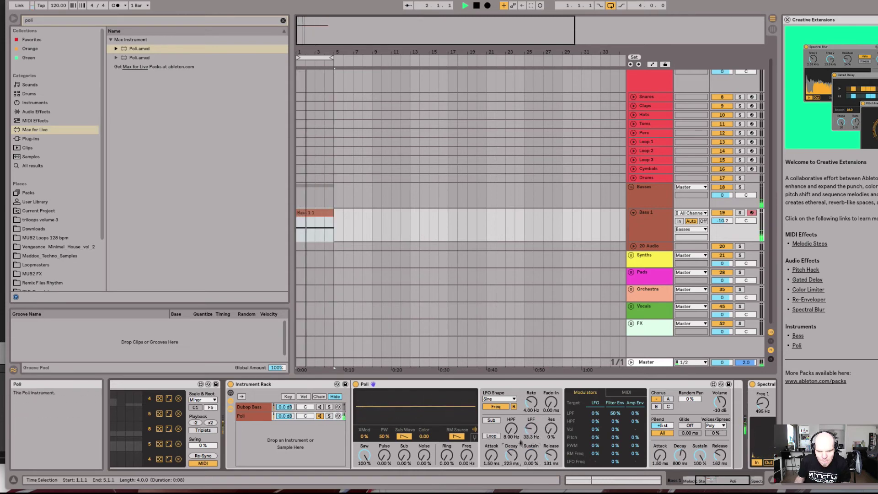
pyautogui.hscroll(1, 591, 425)
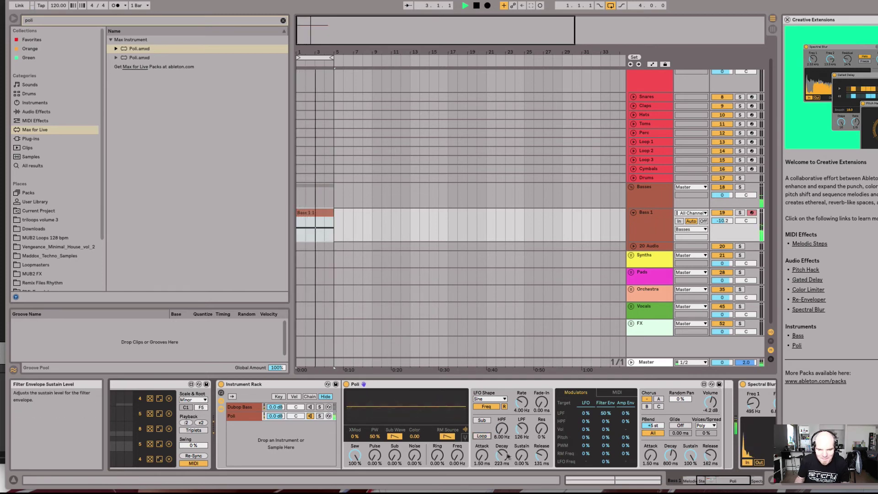
# Try Poli's filter envelope Loop mode while setting LPF to 953 Hz and filter Decay to 157 ms, then turn Loop off.
pyautogui.click(480, 436)
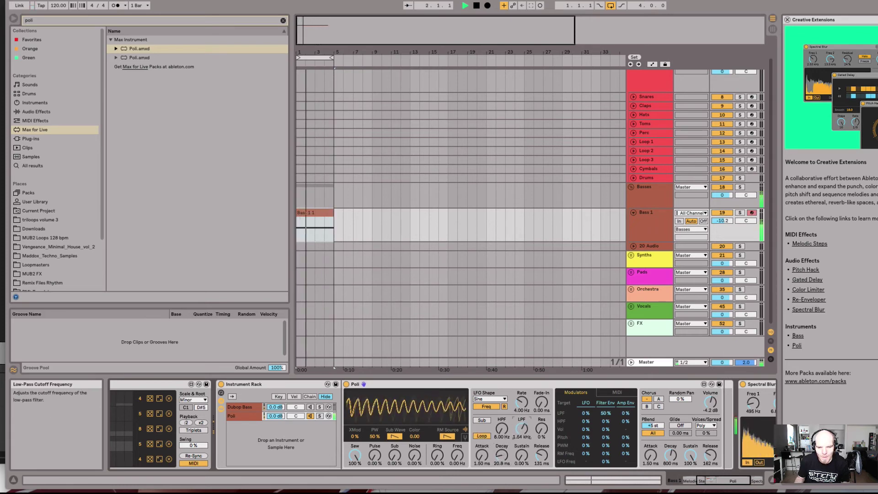
pyautogui.moveTo(522, 429); pyautogui.dragTo(502, 458)
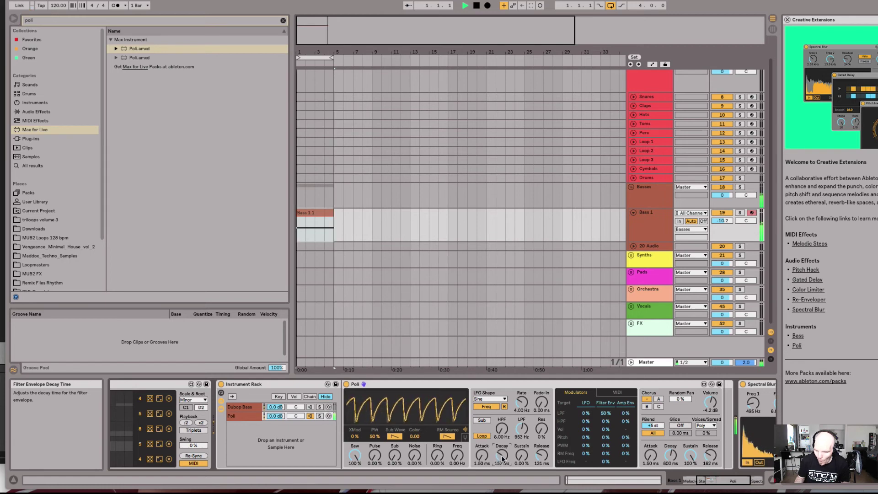
pyautogui.click(481, 436)
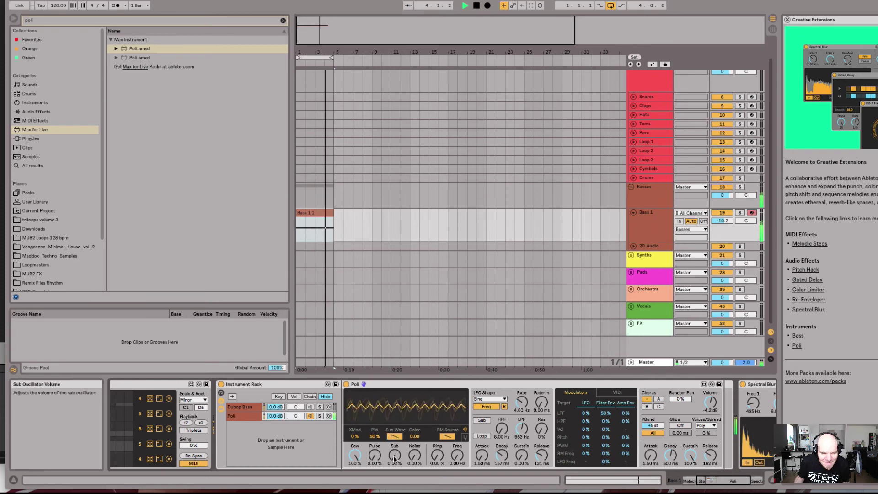
# Raise Poli's Sub oscillator to about 56% and lower its Saw oscillator to 0%.
pyautogui.moveTo(394, 459); pyautogui.dragTo(394, 427)
pyautogui.moveTo(355, 457); pyautogui.dragTo(355, 489)
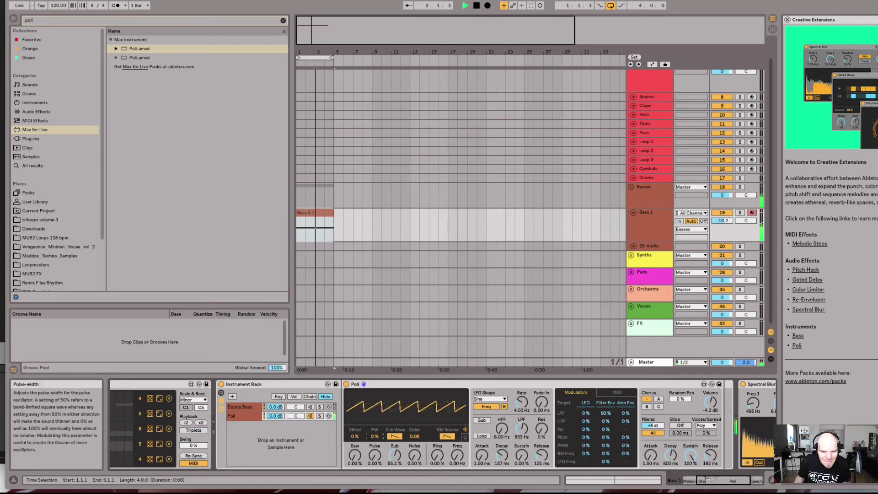
# Try another Sub Wave shape in Poli and raise its Pulse oscillator to about 66%.
pyautogui.moveTo(375, 436); pyautogui.dragTo(375, 485)
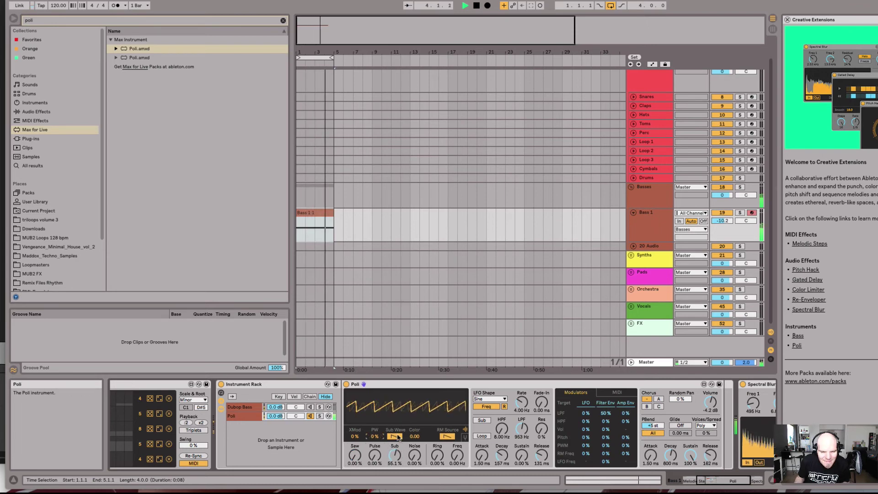
pyautogui.click(396, 437)
pyautogui.click(396, 438)
pyautogui.moveTo(375, 455); pyautogui.dragTo(375, 435)
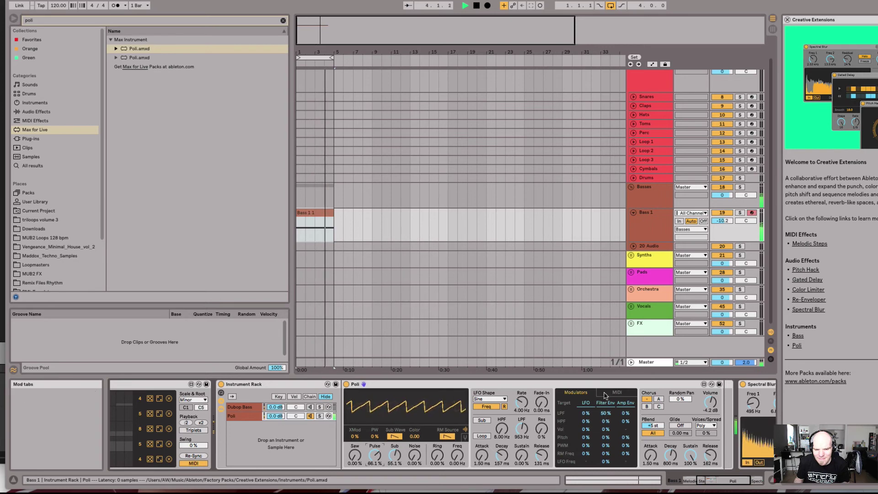
# Route Poli's Sub oscillator through the filter, setting PW to 82%, Pulse to 100% and LPF to 520 Hz.
pyautogui.moveTo(521, 428); pyautogui.dragTo(522, 449)
pyautogui.click(479, 420)
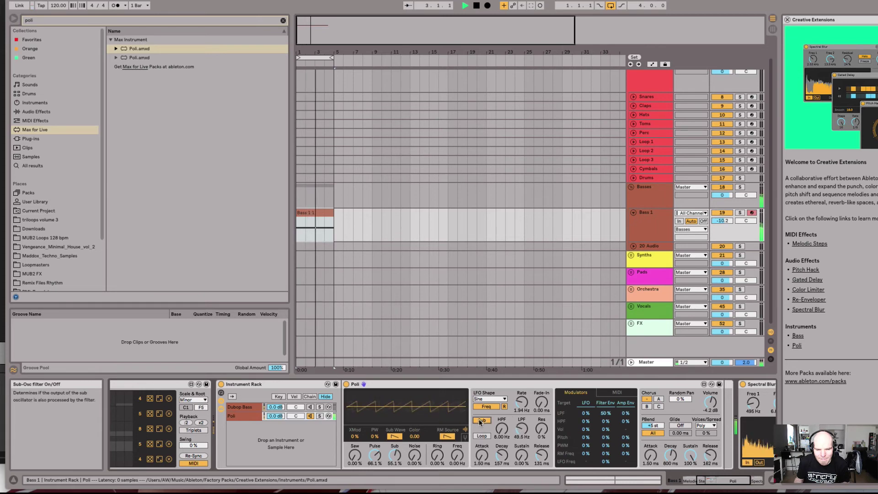
pyautogui.moveTo(519, 424); pyautogui.dragTo(519, 414)
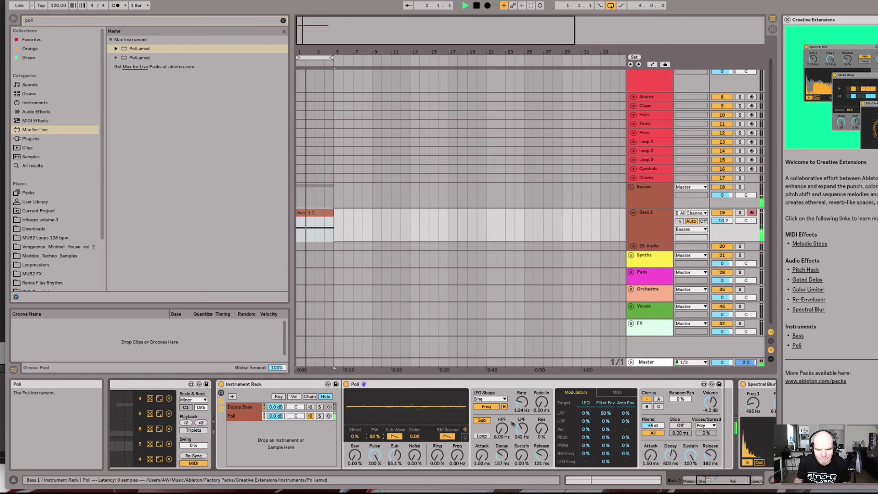
pyautogui.moveTo(522, 428); pyautogui.dragTo(521, 412)
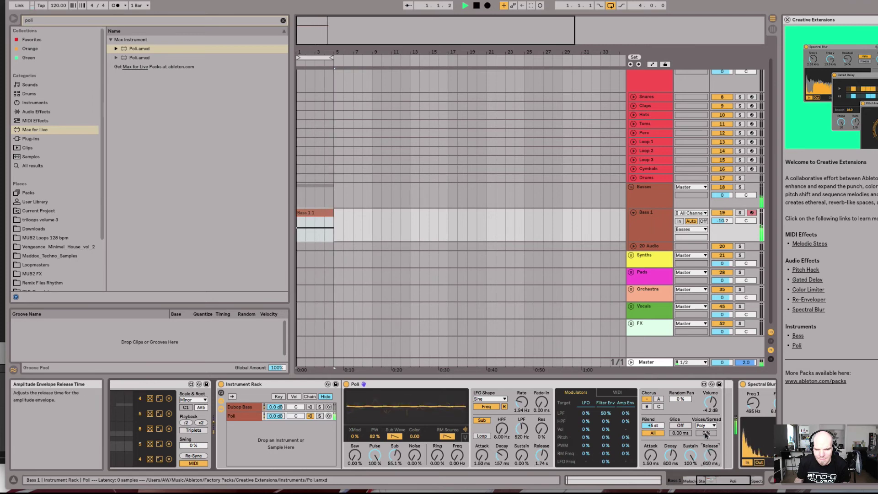
# Set Poli's voice mode to Mono and its Chorus to type A after trying type C.
pyautogui.click(705, 427)
pyautogui.click(703, 441)
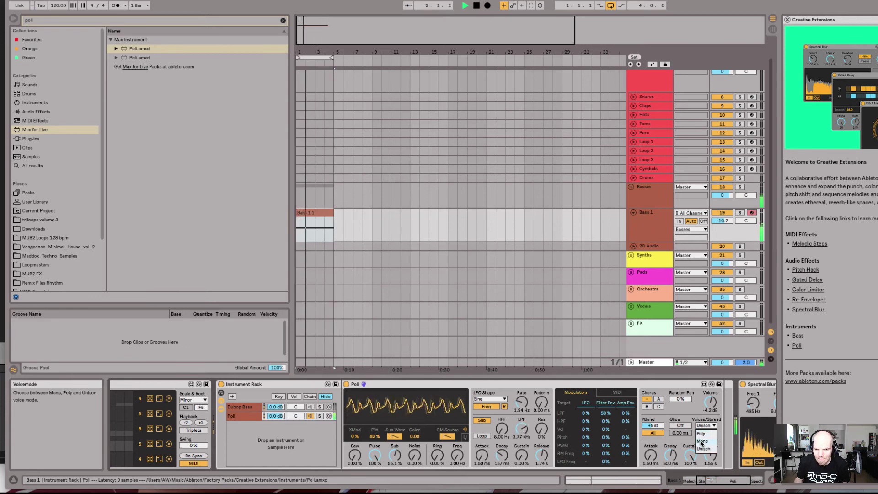
pyautogui.press('space')
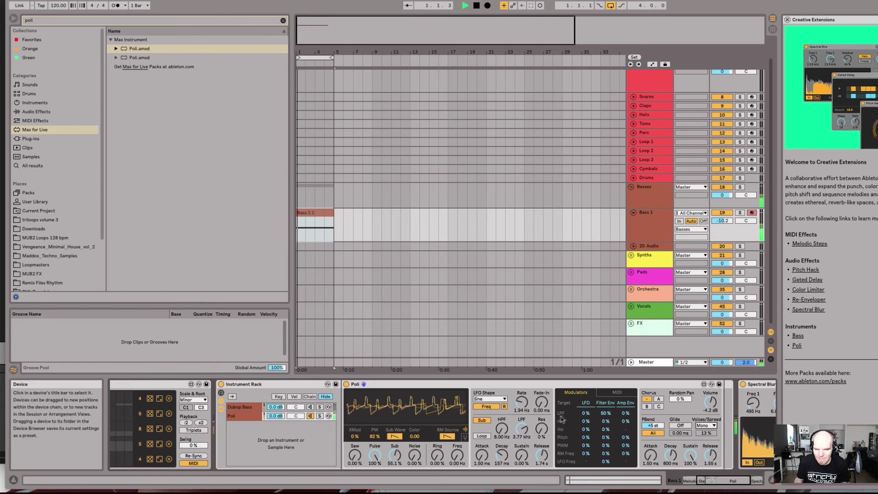
pyautogui.click(658, 399)
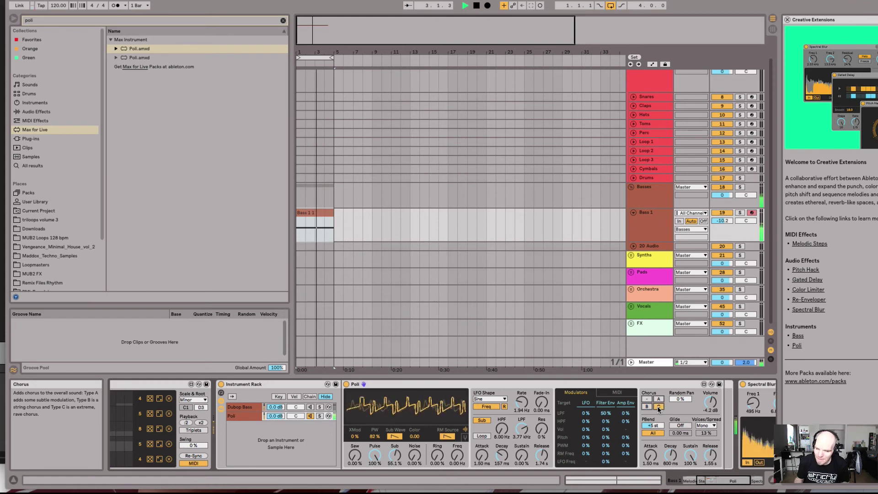
pyautogui.click(647, 399)
pyautogui.click(658, 399)
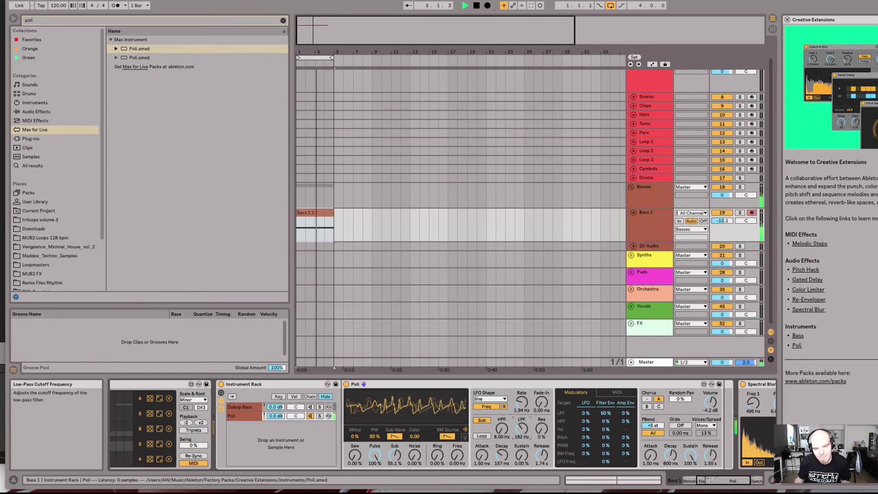
# Lower Poli's LPF to about 182 Hz and activate the rack's Dubop Bass chain again.
pyautogui.moveTo(522, 429)
pyautogui.mouseDown()
pyautogui.moveTo(522, 453)
pyautogui.moveTo(521, 441)
pyautogui.mouseUp()
pyautogui.click(311, 408)
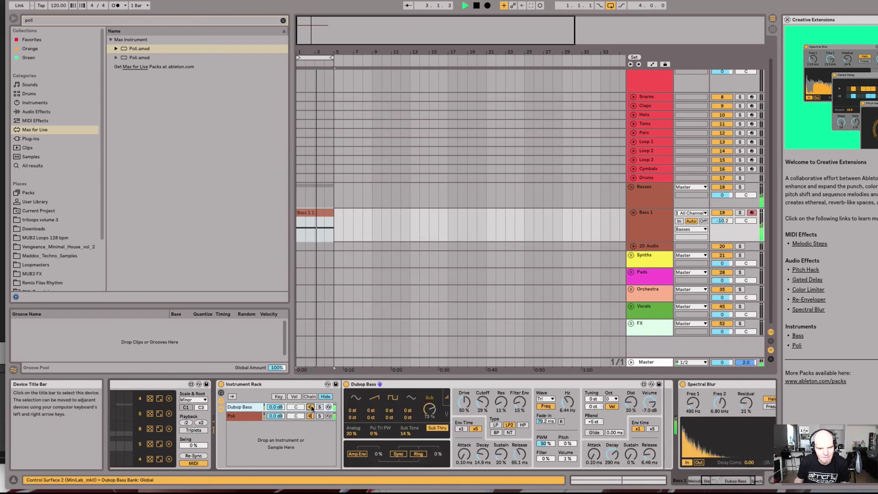
# Add Pitch Hack after Spectral Blur, with Reverse at 88% and Dry/Wet at 34%.
pyautogui.hscroll(3, 417, 404)
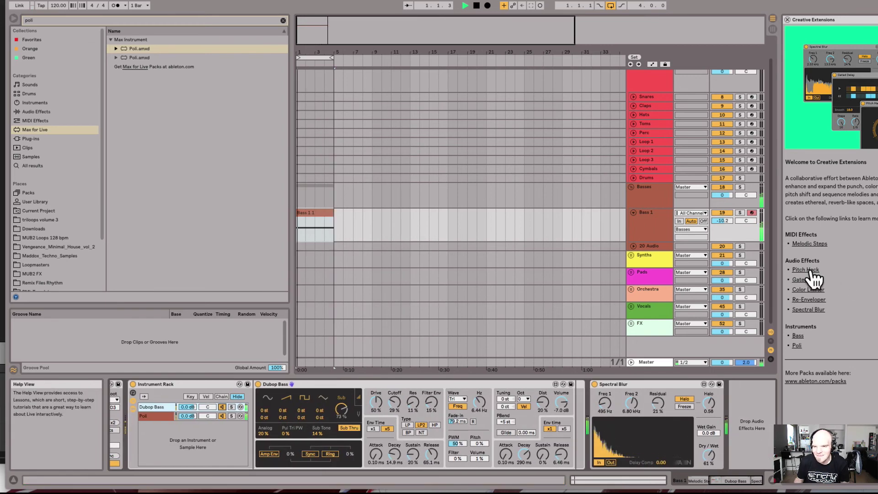
pyautogui.click(53, 22)
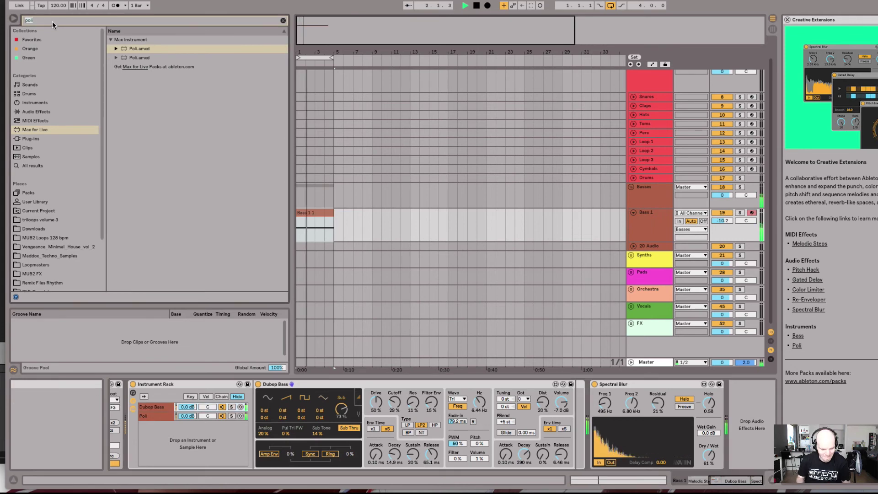
pyautogui.write('hack')
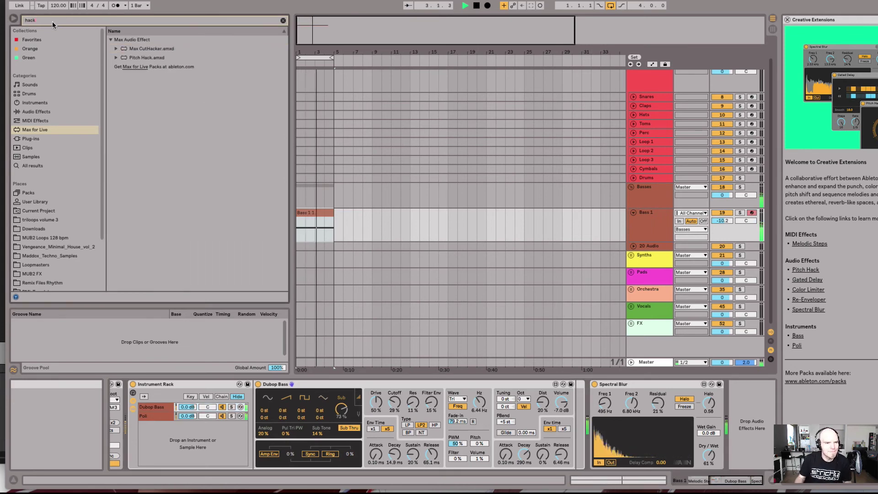
pyautogui.moveTo(146, 58); pyautogui.dragTo(697, 407)
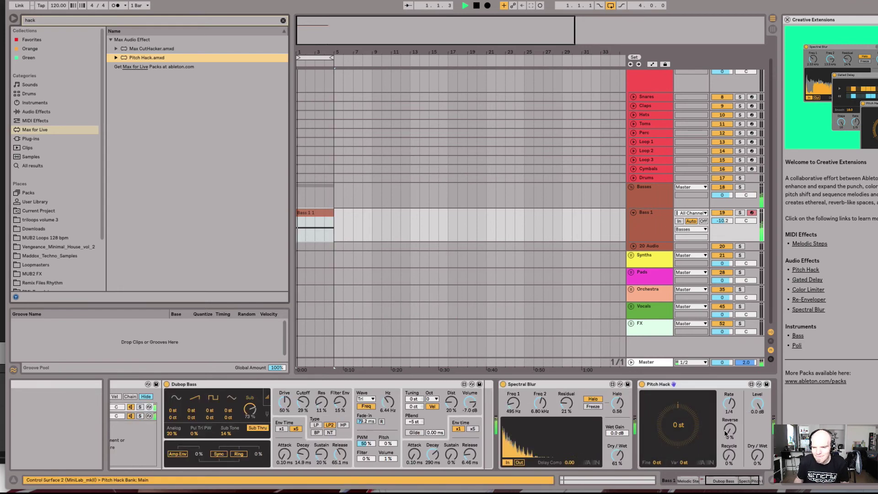
pyautogui.moveTo(727, 433); pyautogui.dragTo(727, 385)
pyautogui.moveTo(758, 456); pyautogui.dragTo(758, 425)
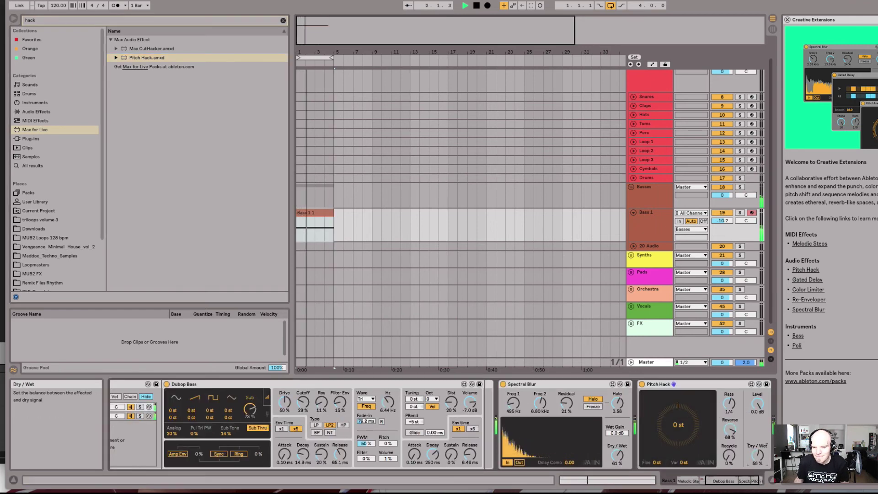
pyautogui.hscroll(3, 687, 418)
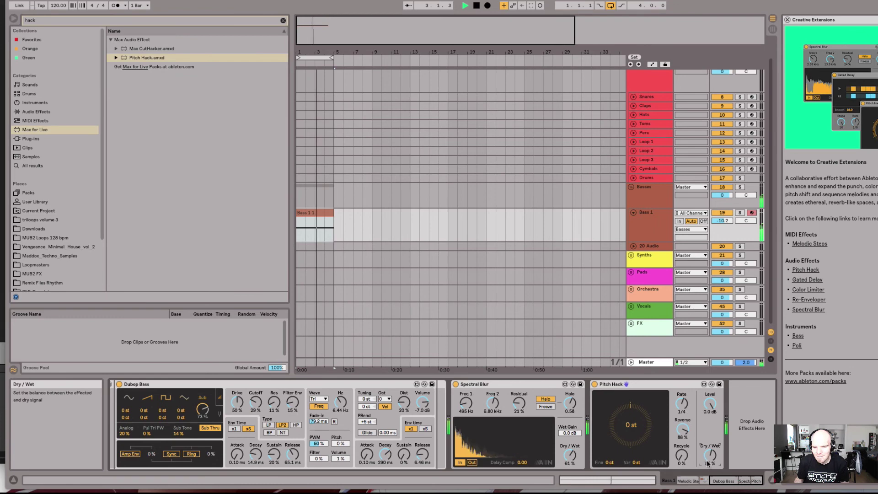
# Add Gated Delay's Reverso 2 preset after Pitch Hack and slow the tempo to 90 BPM.
pyautogui.click(53, 20)
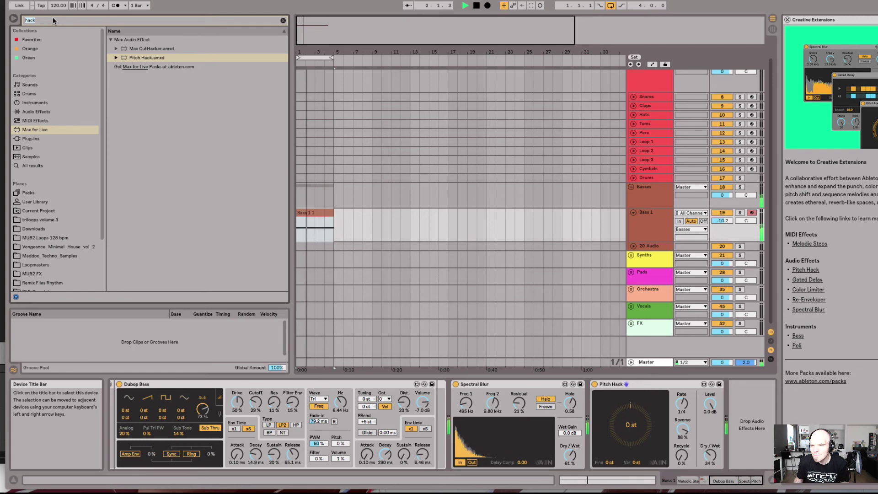
pyautogui.write('ed')
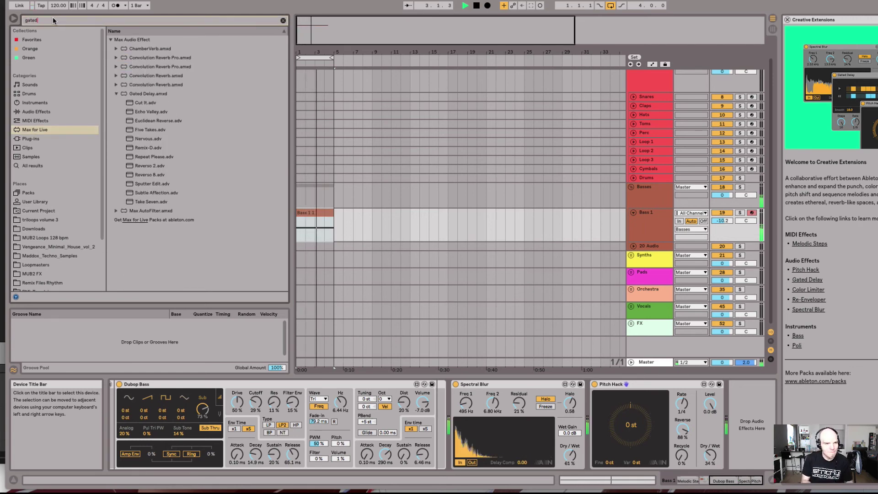
pyautogui.moveTo(166, 164); pyautogui.dragTo(752, 425)
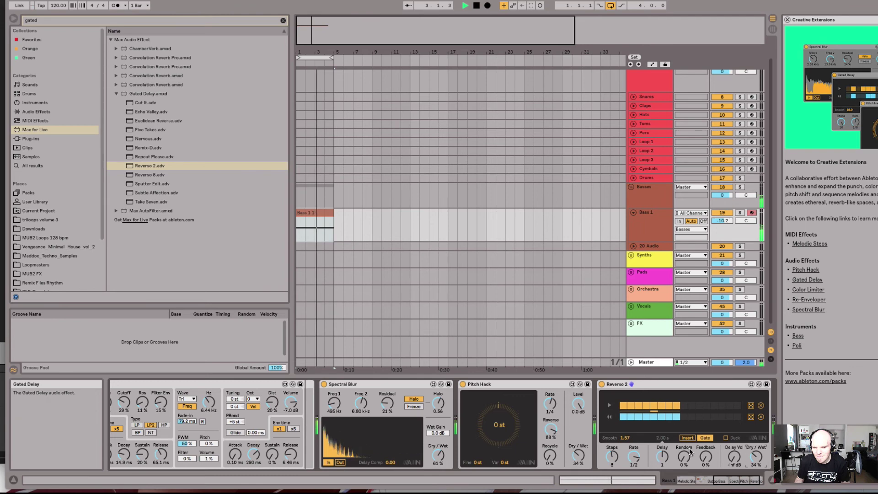
pyautogui.moveTo(705, 458)
pyautogui.mouseDown()
pyautogui.moveTo(704, 403)
pyautogui.moveTo(705, 457)
pyautogui.mouseUp()
pyautogui.moveTo(56, 6); pyautogui.dragTo(56, 33)
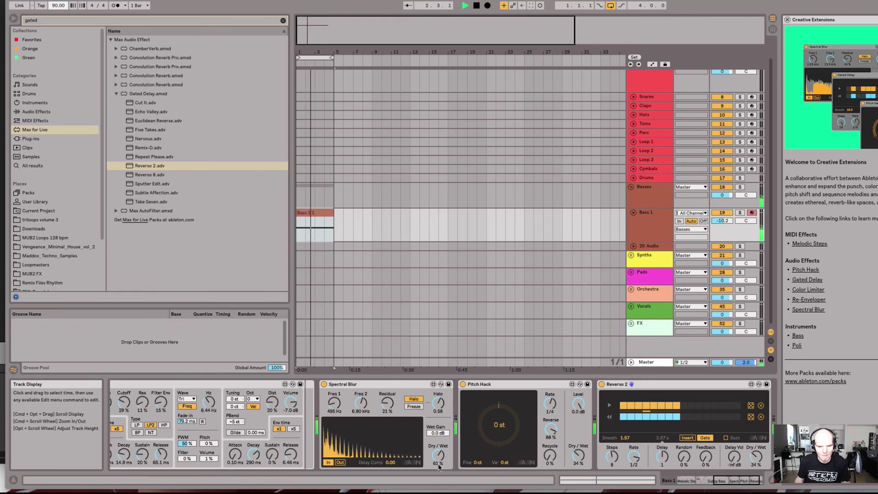
# Set Spectral Blur's Halo to 0.99 and Dry/Wet to 59%, and Reverso 2's Dry/Wet to 43%.
pyautogui.moveTo(439, 455); pyautogui.dragTo(439, 463)
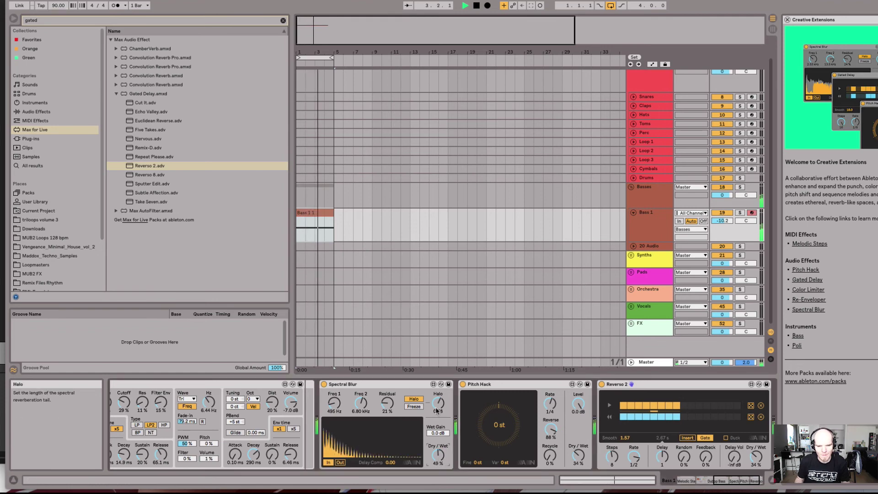
pyautogui.moveTo(438, 403); pyautogui.dragTo(438, 383)
pyautogui.moveTo(438, 455); pyautogui.dragTo(438, 443)
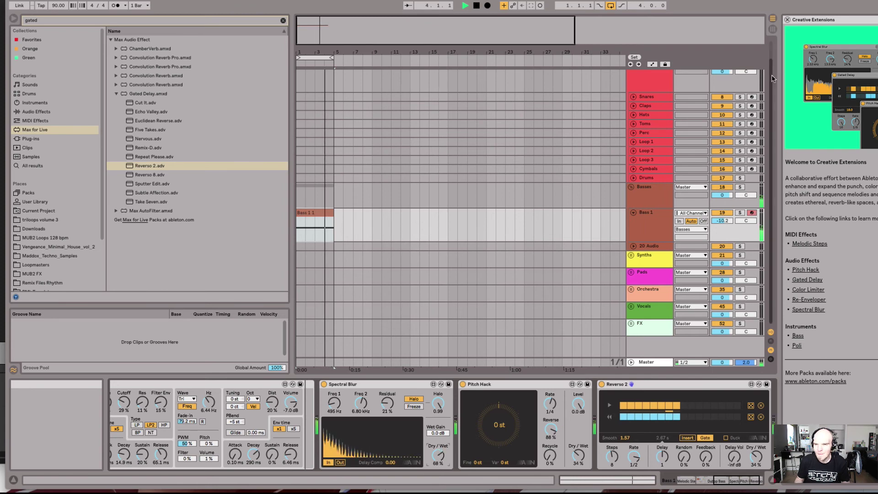
pyautogui.click(807, 0)
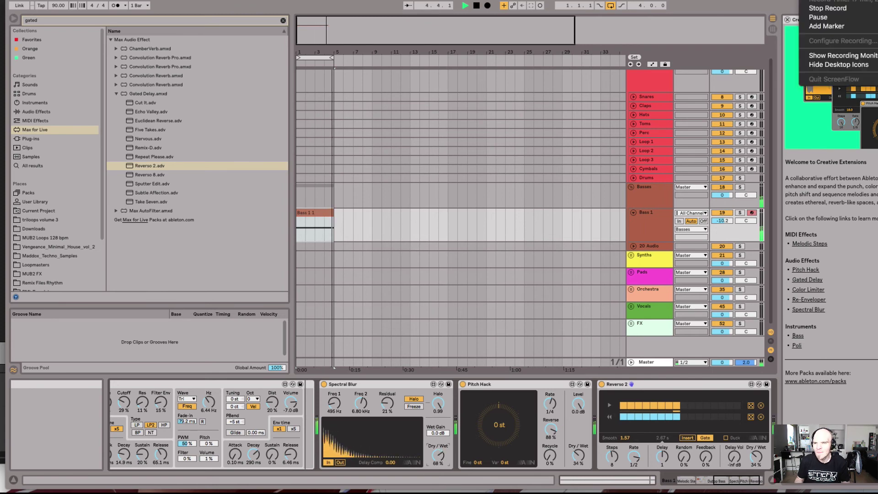
pyautogui.click(806, 0)
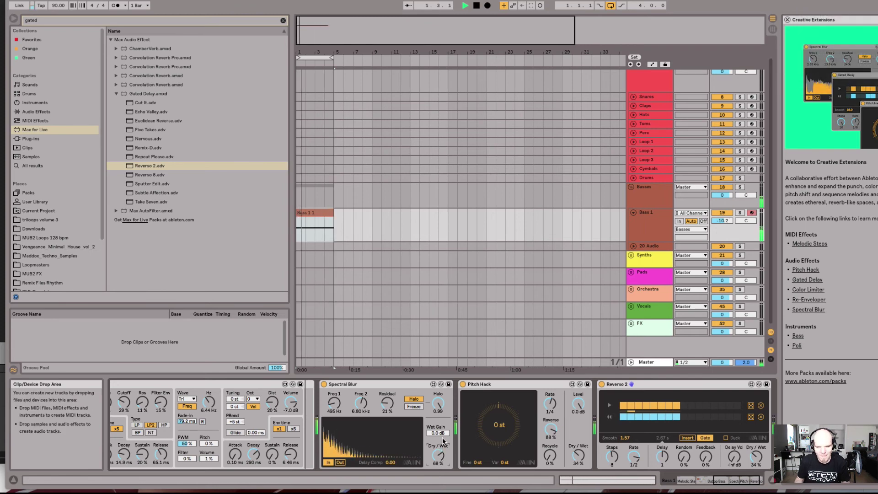
pyautogui.moveTo(439, 455)
pyautogui.mouseDown()
pyautogui.moveTo(438, 440)
pyautogui.moveTo(439, 464)
pyautogui.mouseUp()
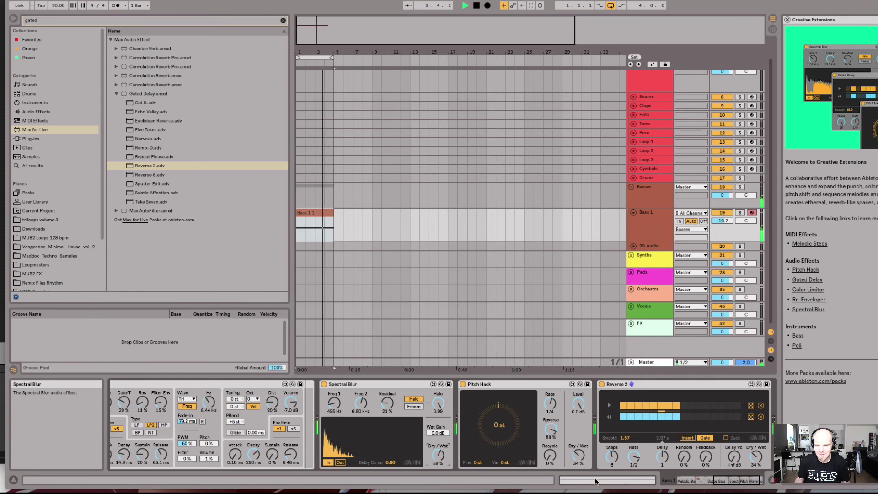
pyautogui.moveTo(756, 457); pyautogui.dragTo(756, 452)
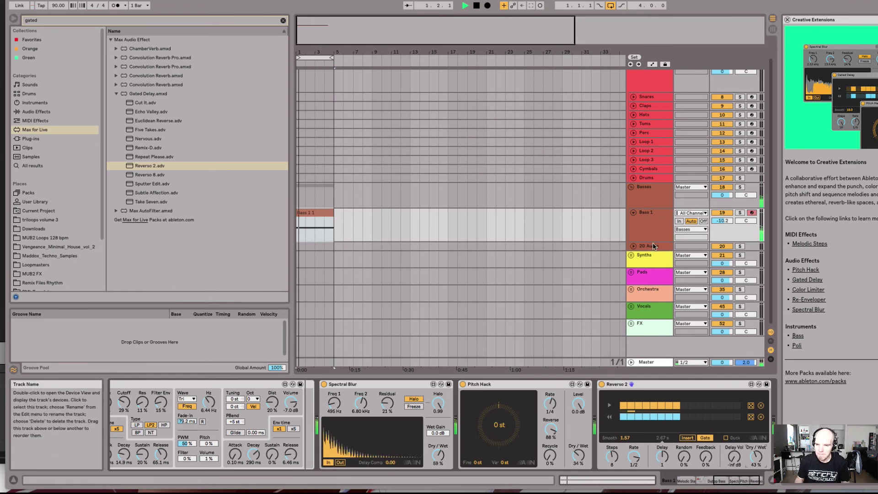
# Unfold the Synths group and load the Max for Live Bass instrument onto the Synth 1 track.
pyautogui.click(630, 255)
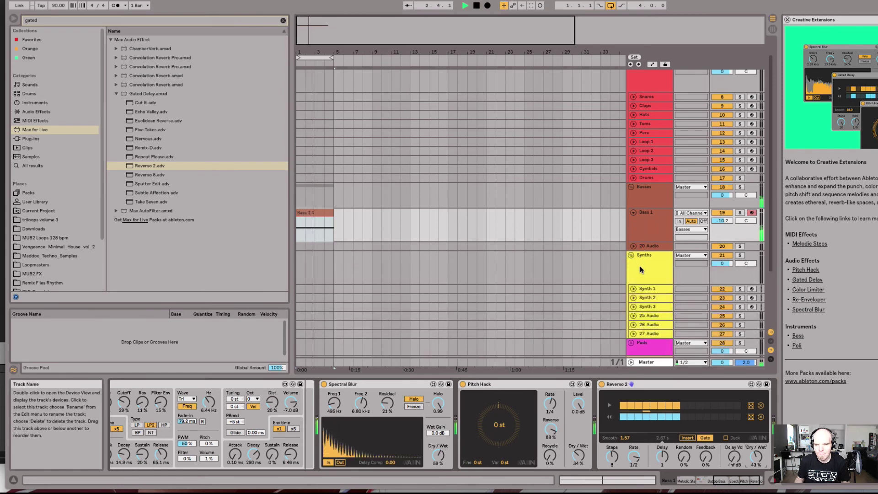
pyautogui.click(648, 289)
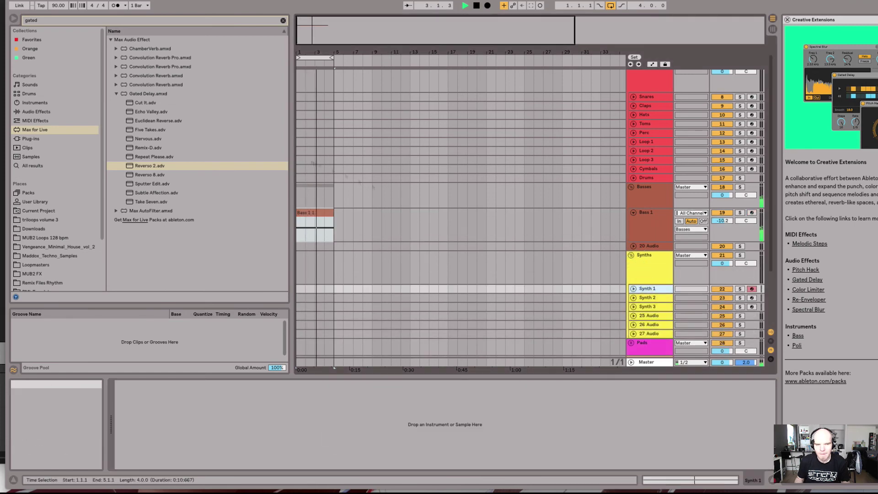
pyautogui.click(91, 20)
pyautogui.write('bass')
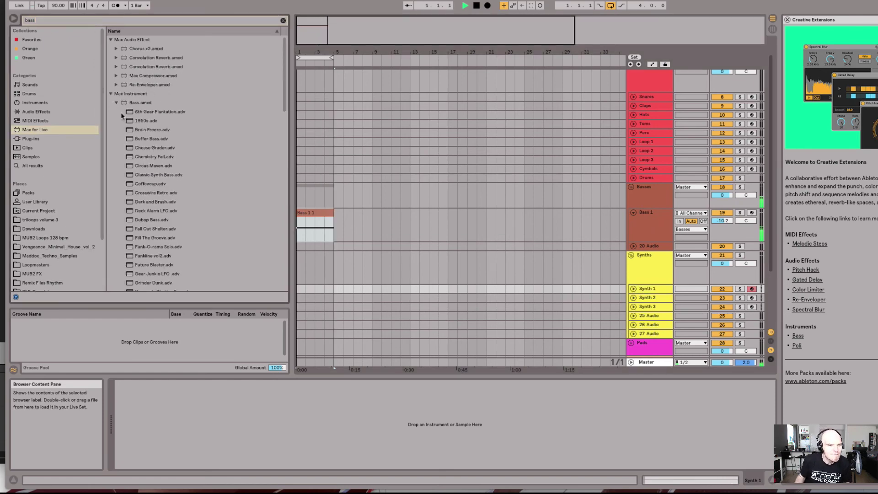
pyautogui.click(135, 103)
pyautogui.doubleClick(136, 103)
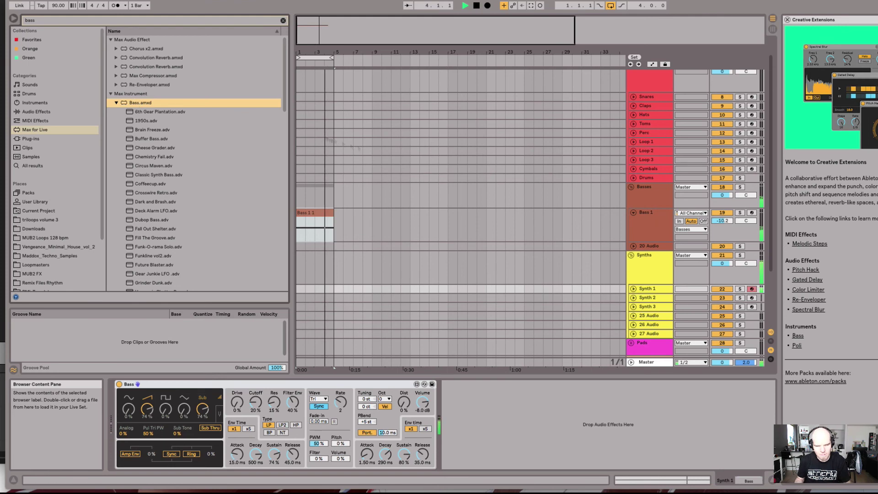
# Lower the Synths group volume to -9.6 dB, and set the Bass instrument's Volume to -16 dB and Cutoff to 44%.
pyautogui.moveTo(722, 264); pyautogui.dragTo(723, 293)
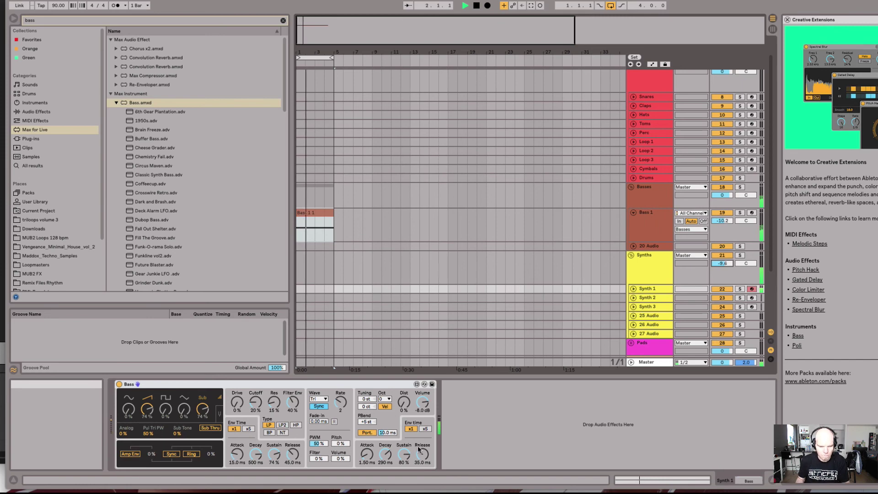
pyautogui.click(417, 406)
pyautogui.moveTo(417, 406); pyautogui.dragTo(417, 430)
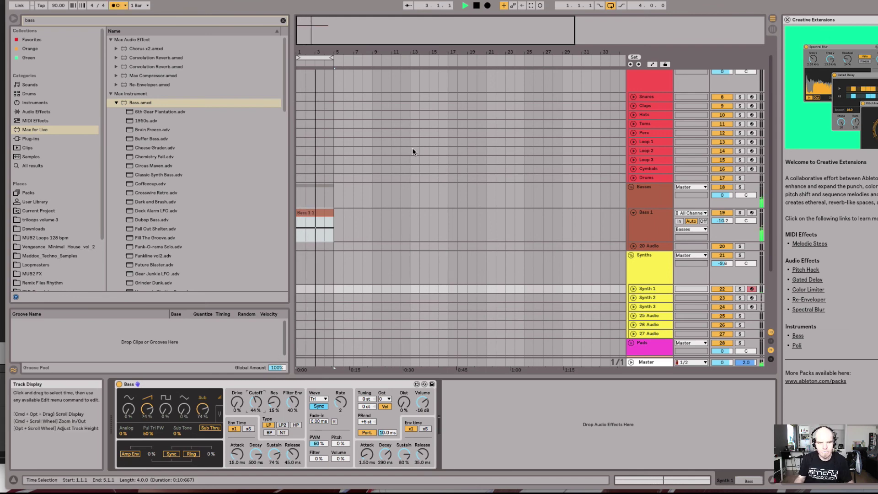
# Restart playback of the loop and try to start recording on Synth 1.
pyautogui.press('space')
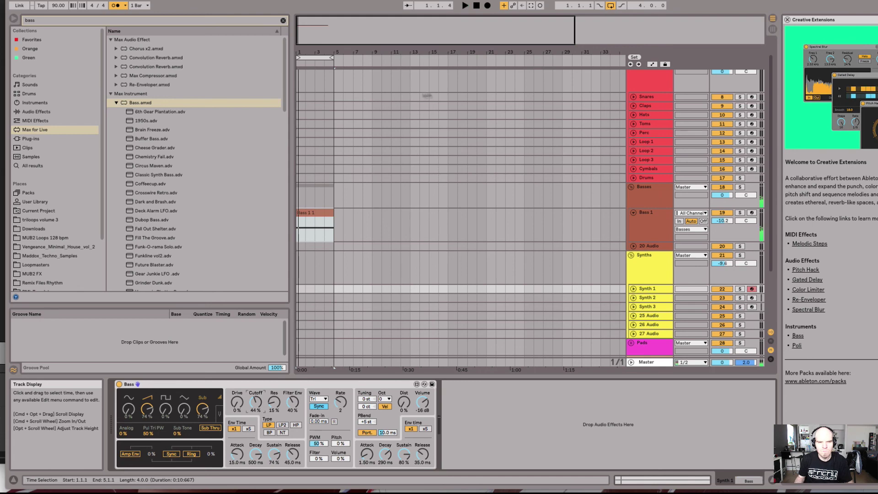
pyautogui.press('space')
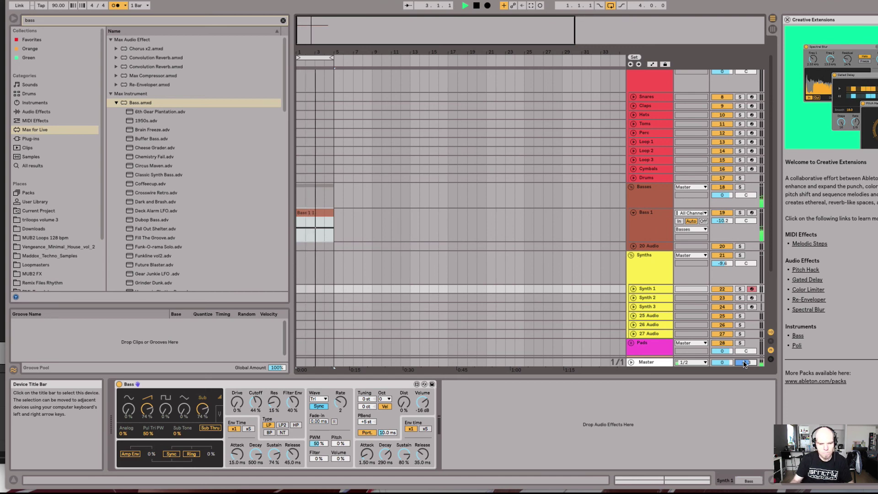
pyautogui.press('F9')
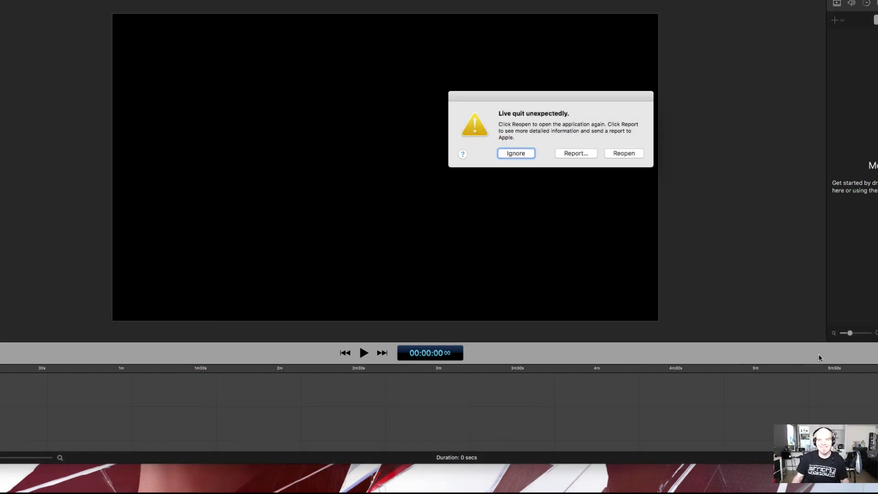
# Reopen Ableton Live after the crash and recover the Untitled Live Set, repeating the recovery a second time.
pyautogui.click(623, 156)
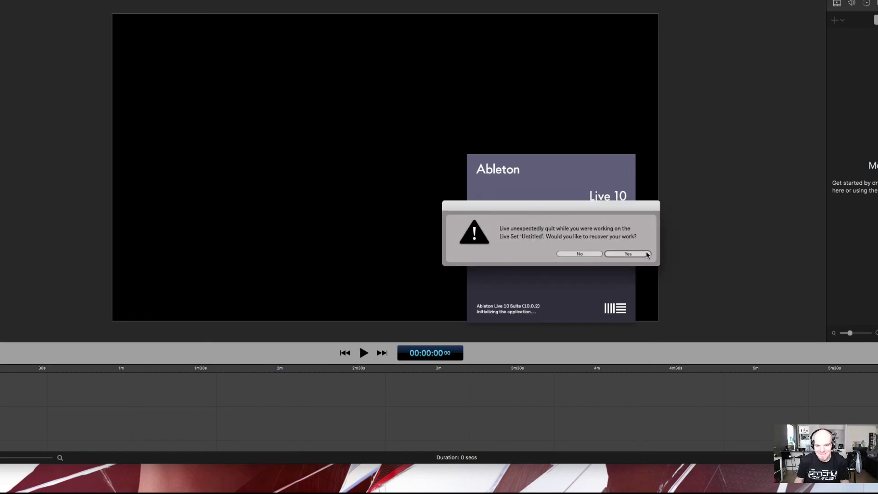
pyautogui.click(647, 255)
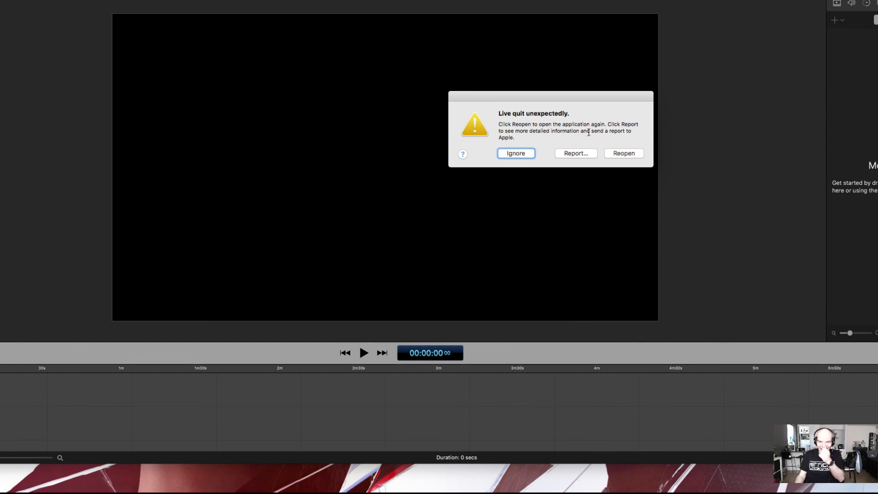
pyautogui.click(620, 152)
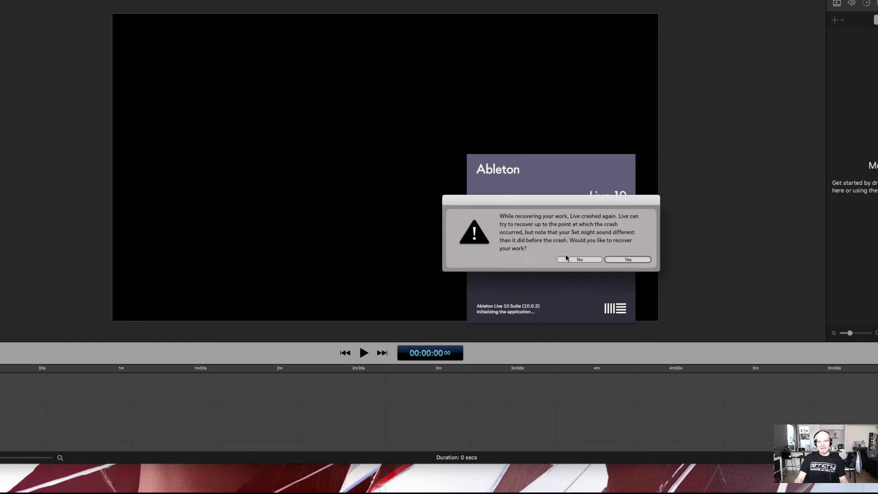
pyautogui.click(624, 260)
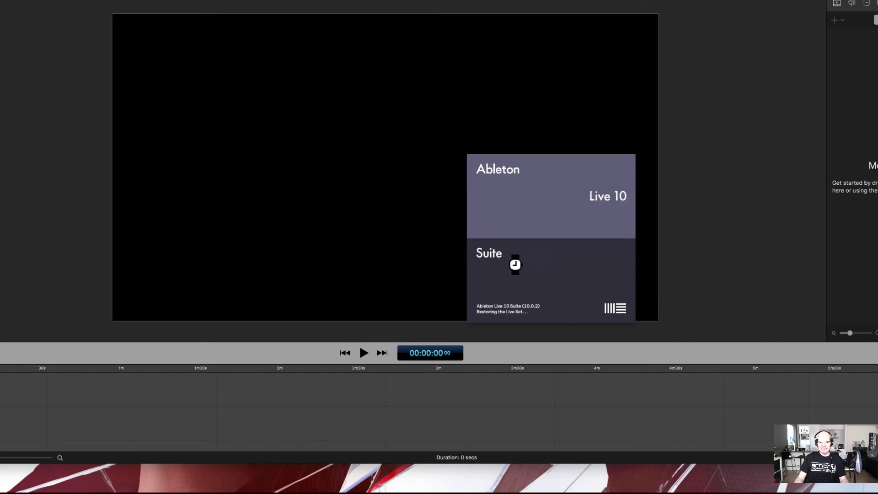